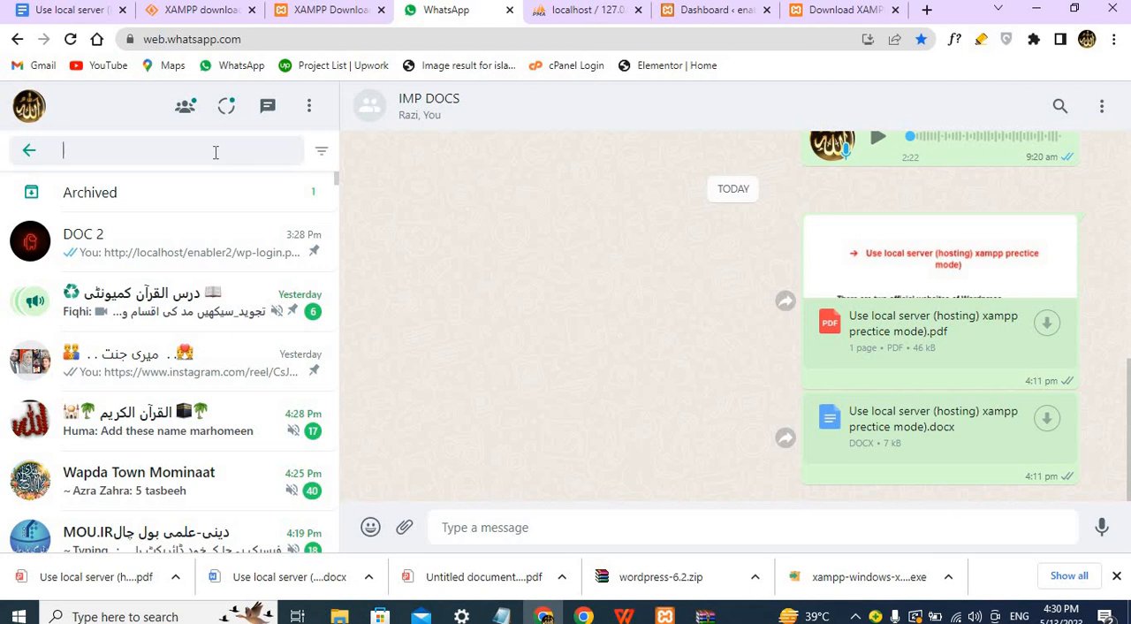
# Search the chats for "xmar" and find the hosting account setup message in the XMart Host Robot chat.
pyautogui.write('xmar')
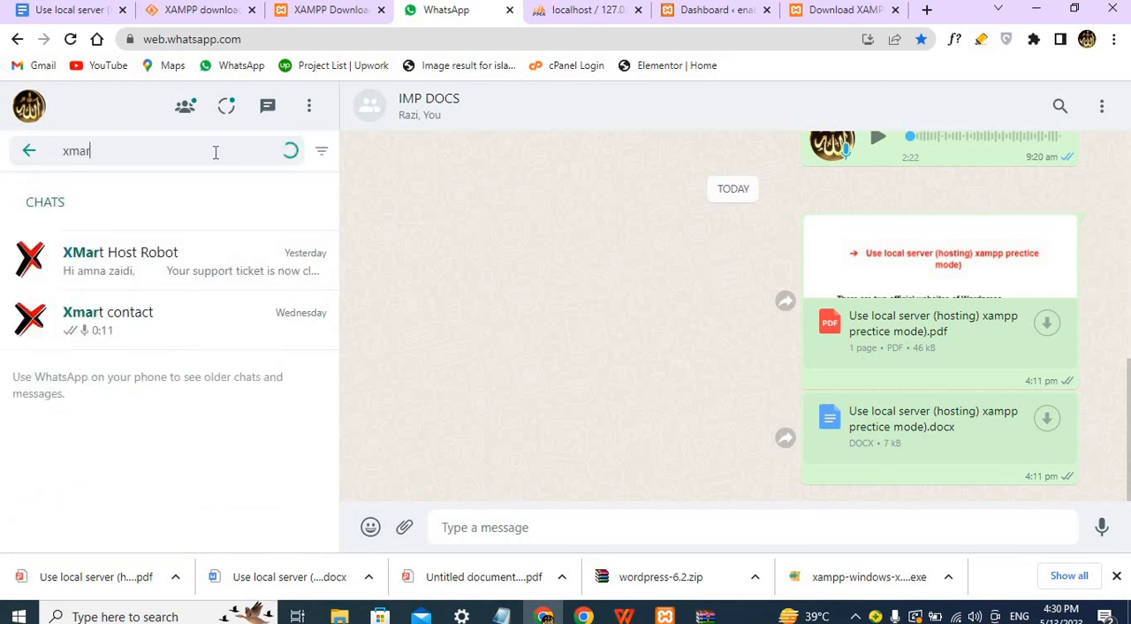
pyautogui.click(237, 250)
pyautogui.scroll(5, 661, 373)
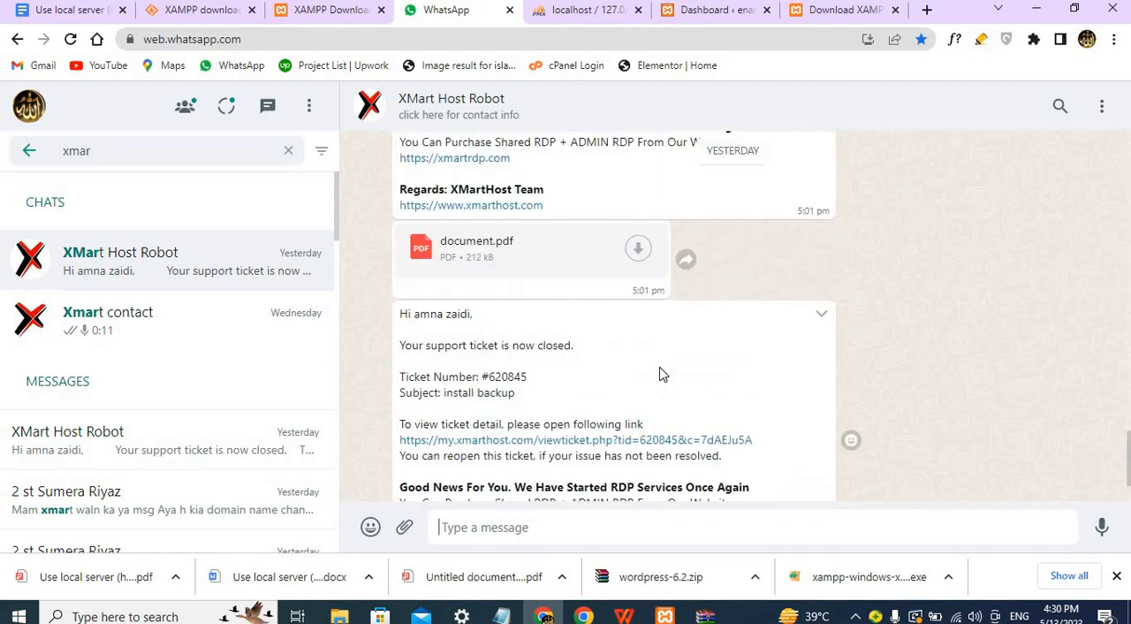
pyautogui.scroll(3, 661, 372)
pyautogui.scroll(5, 660, 367)
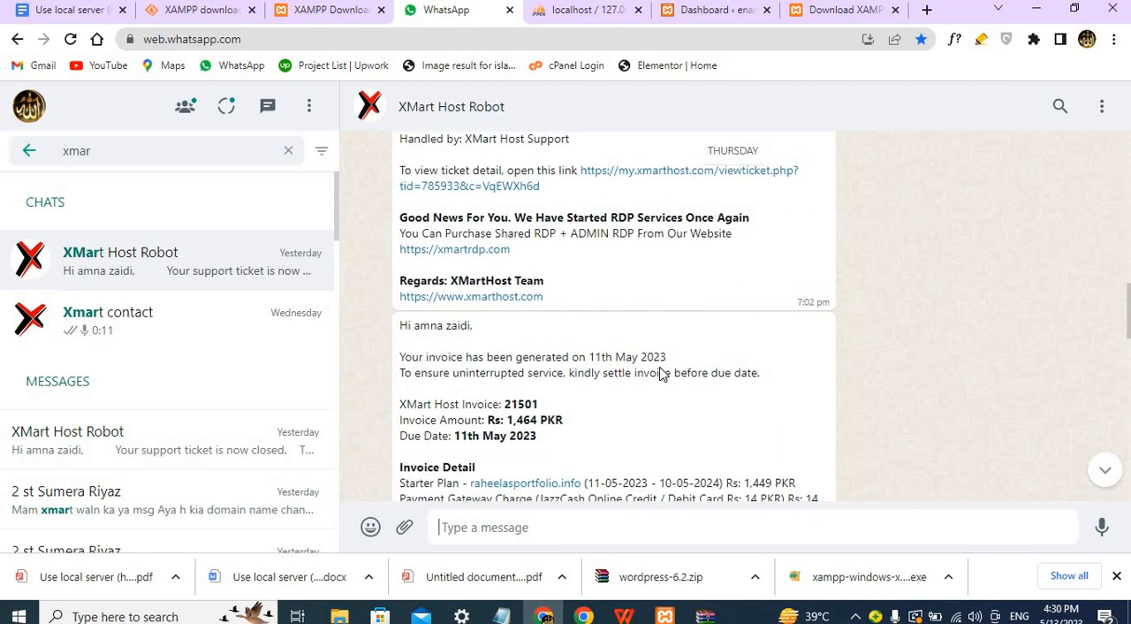
pyautogui.scroll(6, 661, 368)
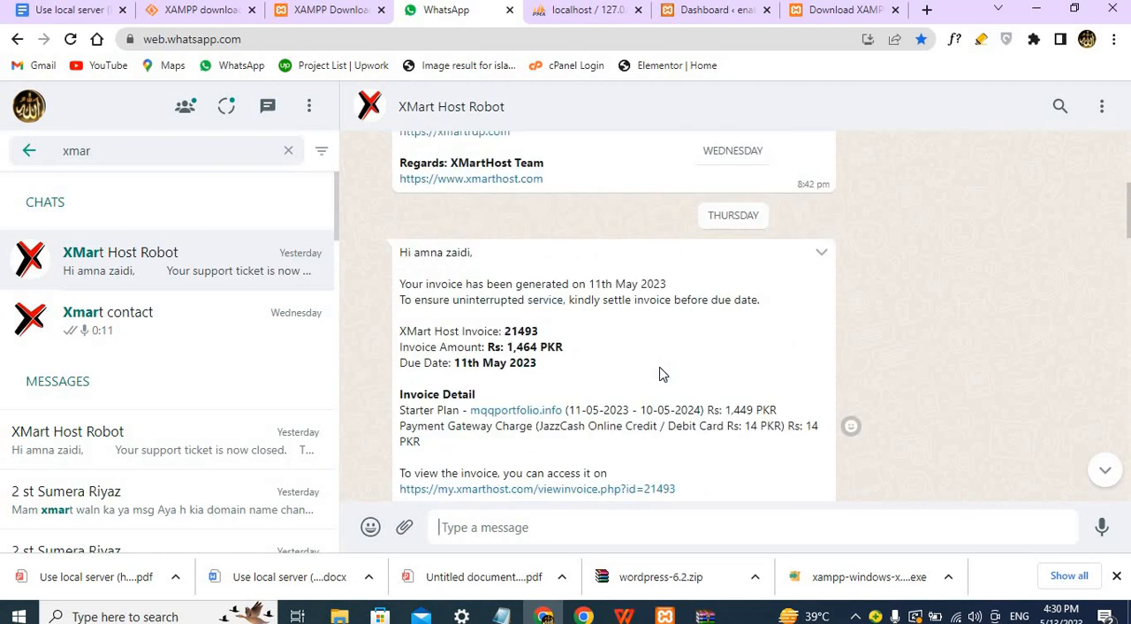
pyautogui.scroll(3, 661, 373)
pyautogui.scroll(8, 660, 373)
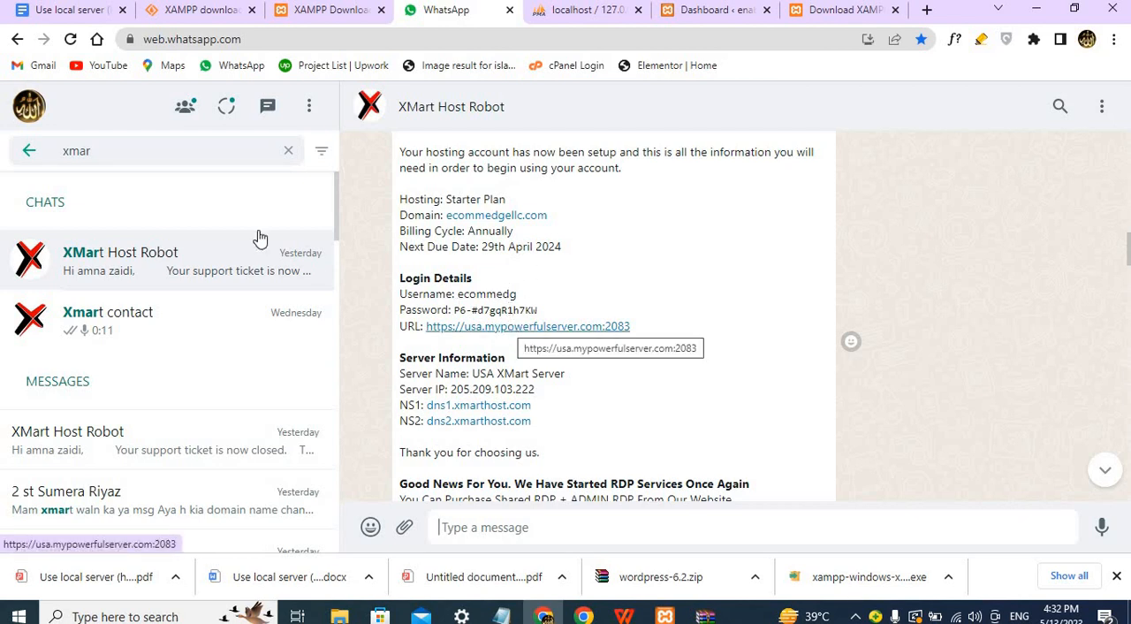
# Search for the client's chat and find the forwarded hosting account details for smfreellancing.com.
pyautogui.click(288, 152)
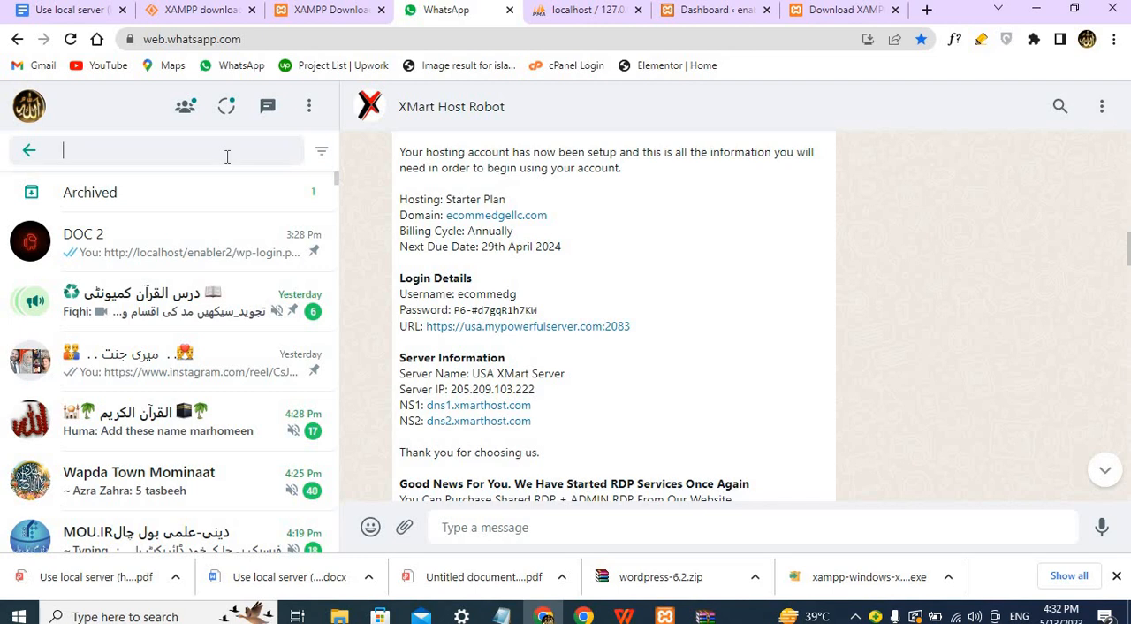
pyautogui.write('su')
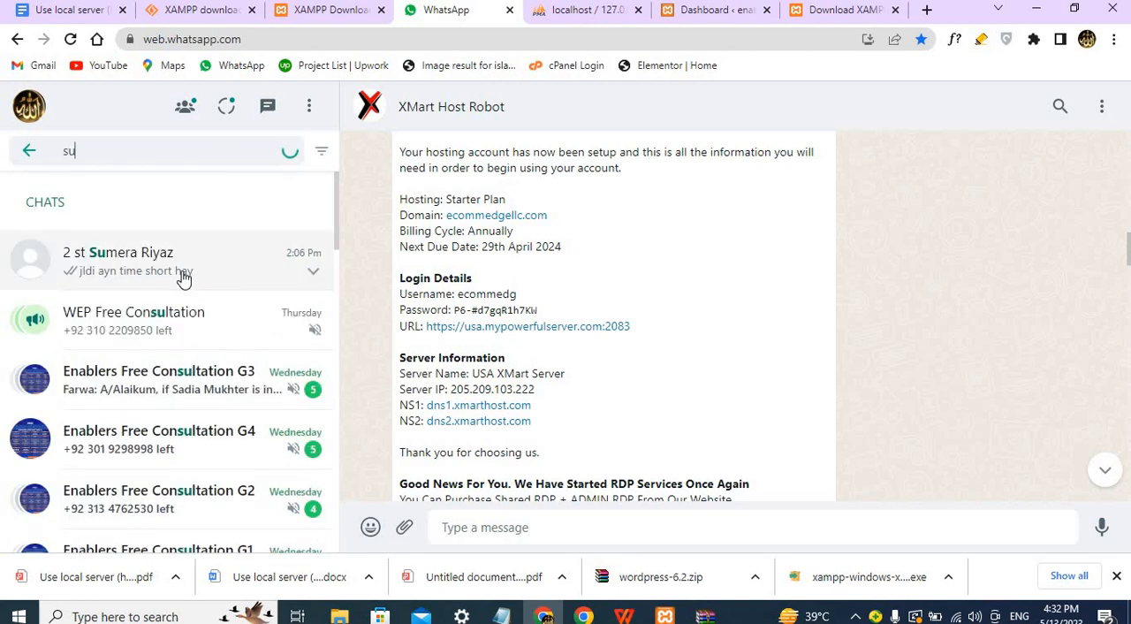
pyautogui.click(181, 273)
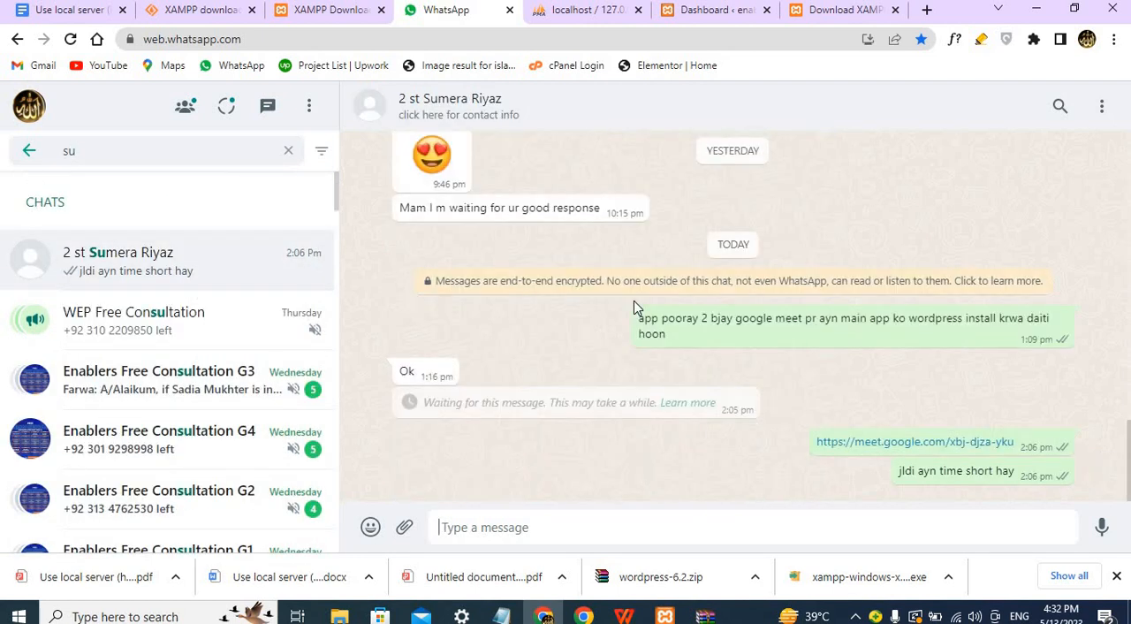
pyautogui.scroll(15, 633, 307)
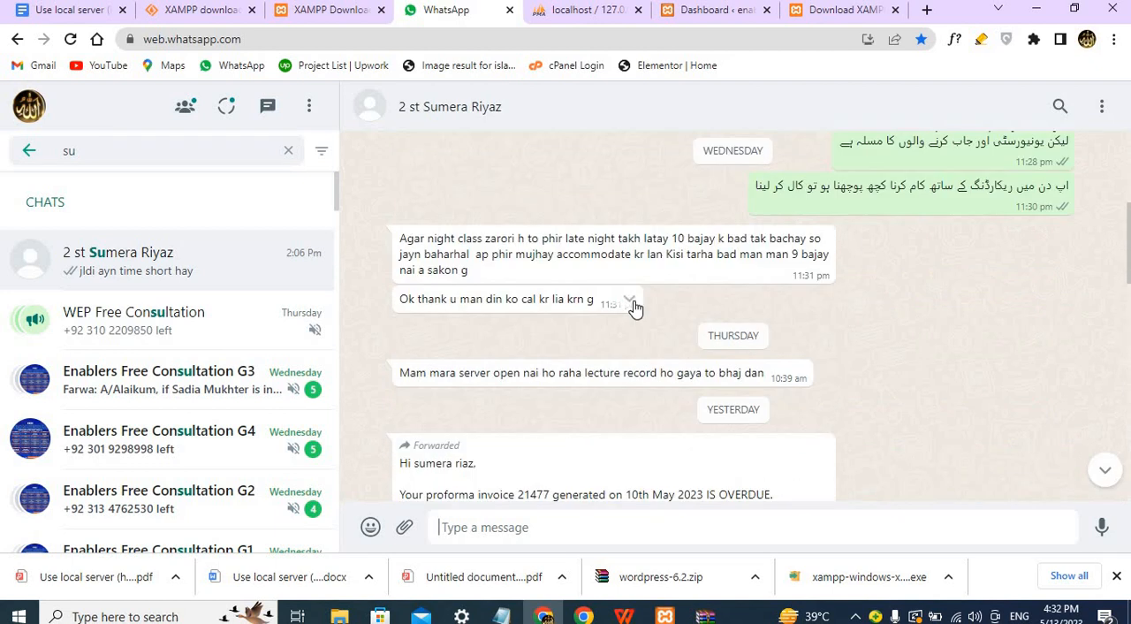
pyautogui.scroll(5, 634, 307)
pyautogui.scroll(2, 633, 307)
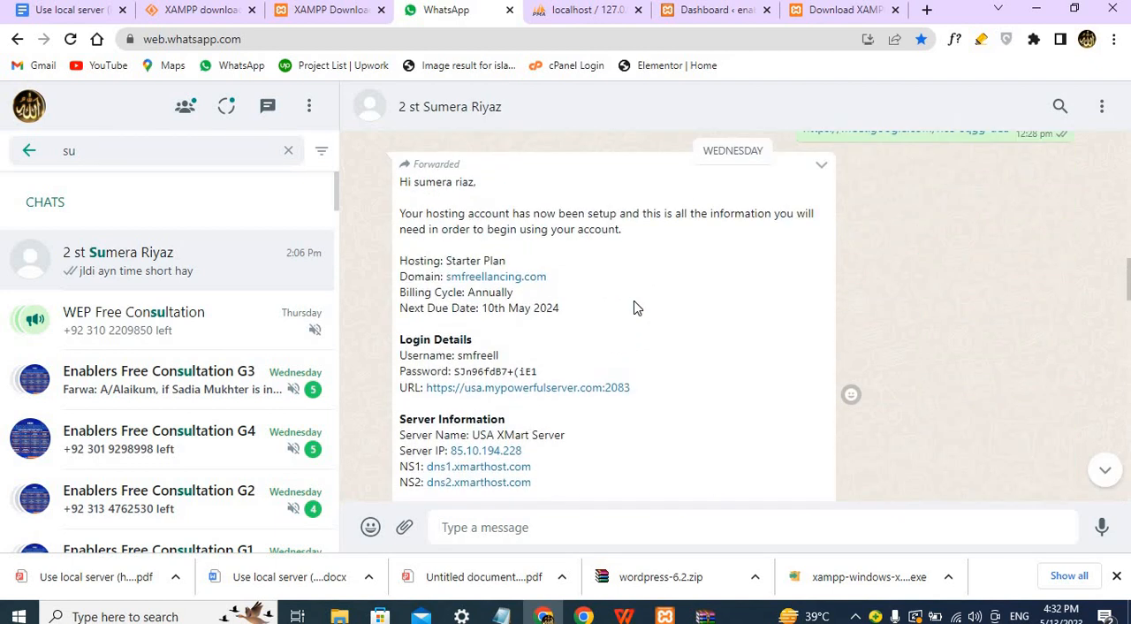
pyautogui.scroll(-2, 633, 307)
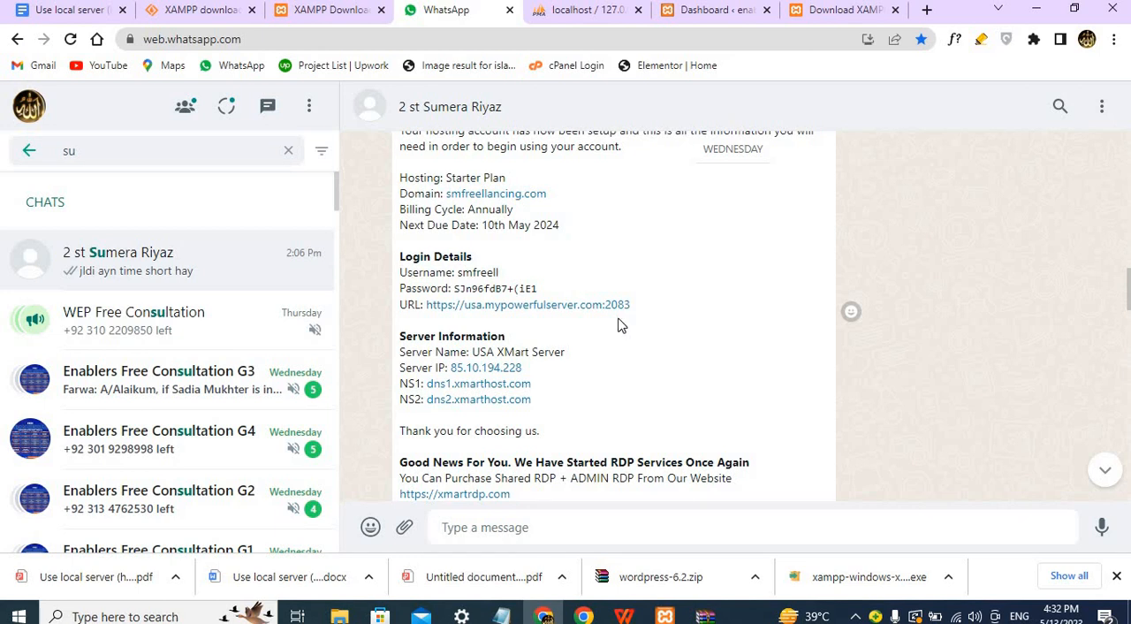
# Try to open the login URL usa.mypowerfulserver.com:2083 from the hosting message, and return to the chat.
pyautogui.click(529, 312)
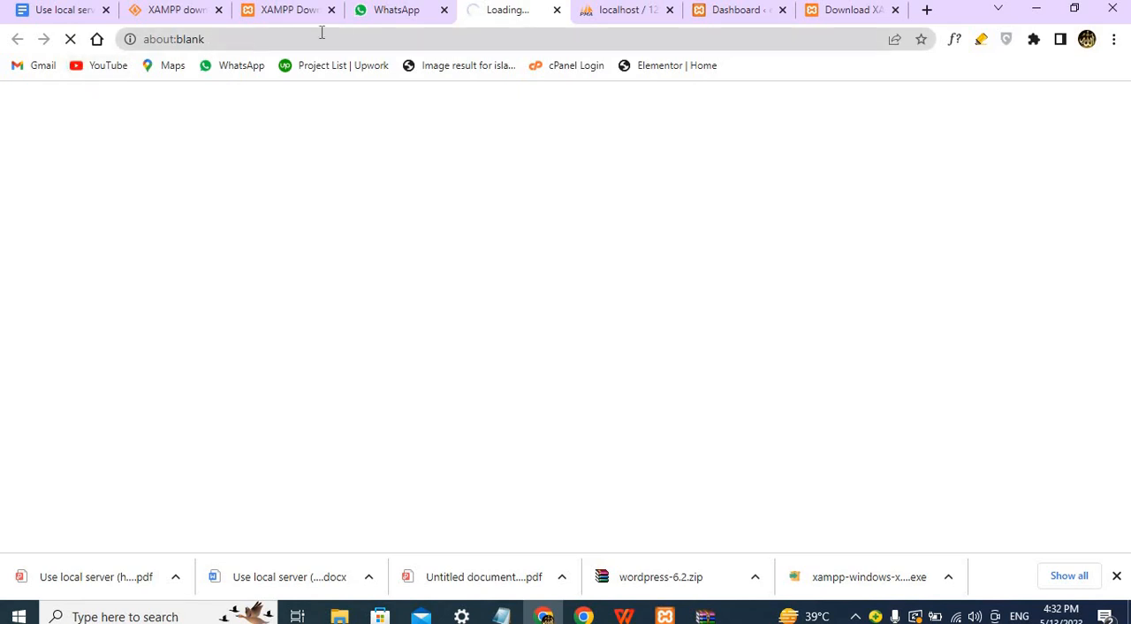
pyautogui.click(388, 13)
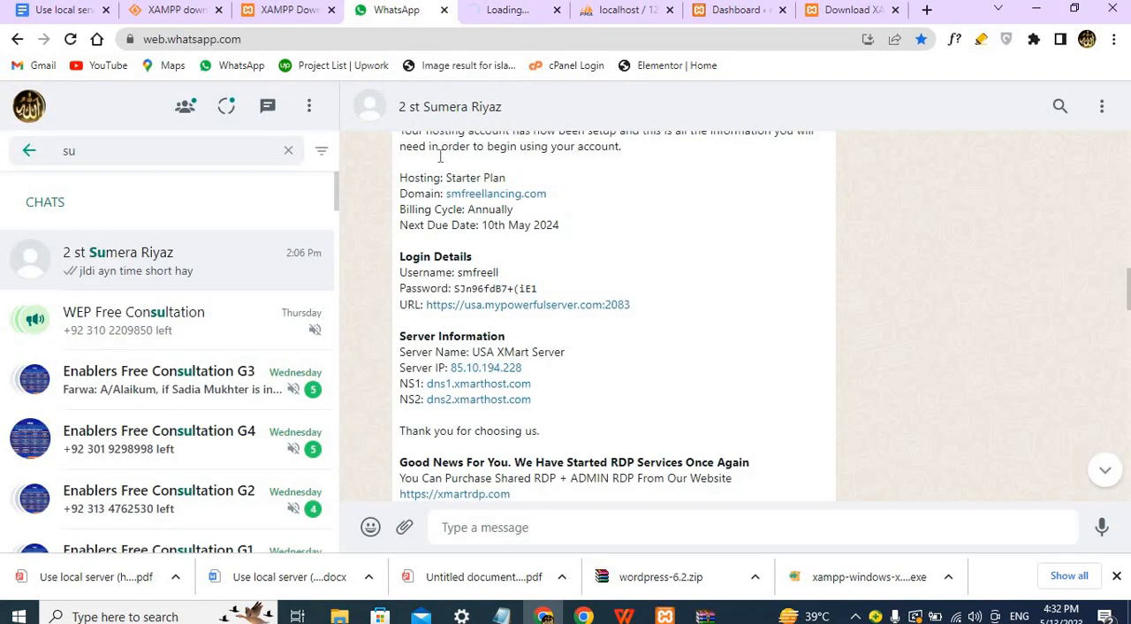
pyautogui.rightClick(479, 195)
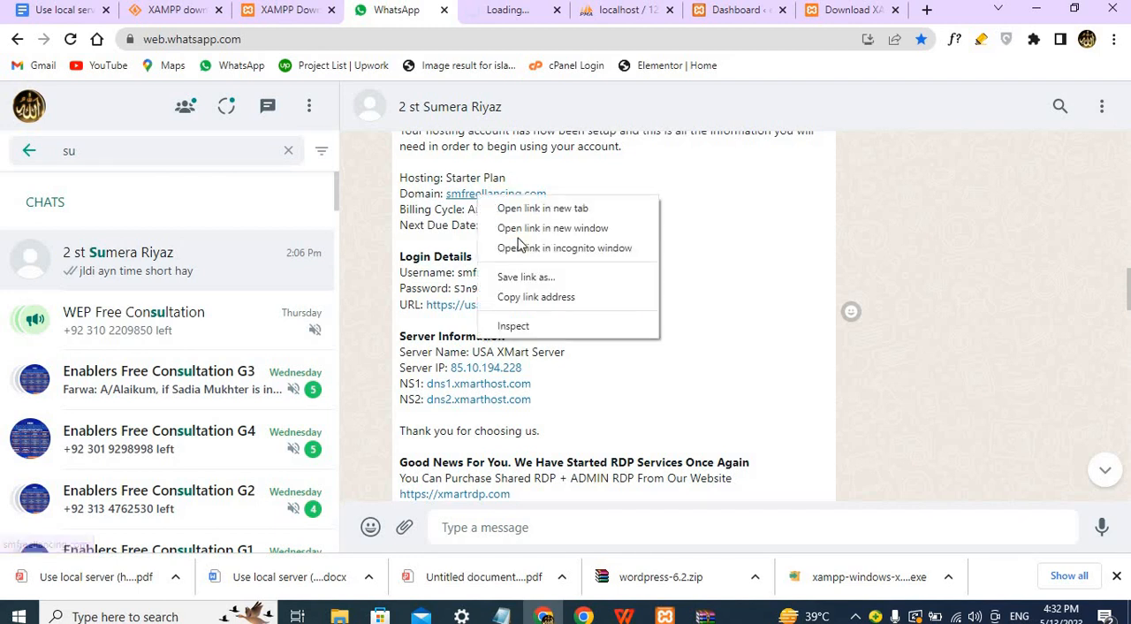
pyautogui.click(542, 297)
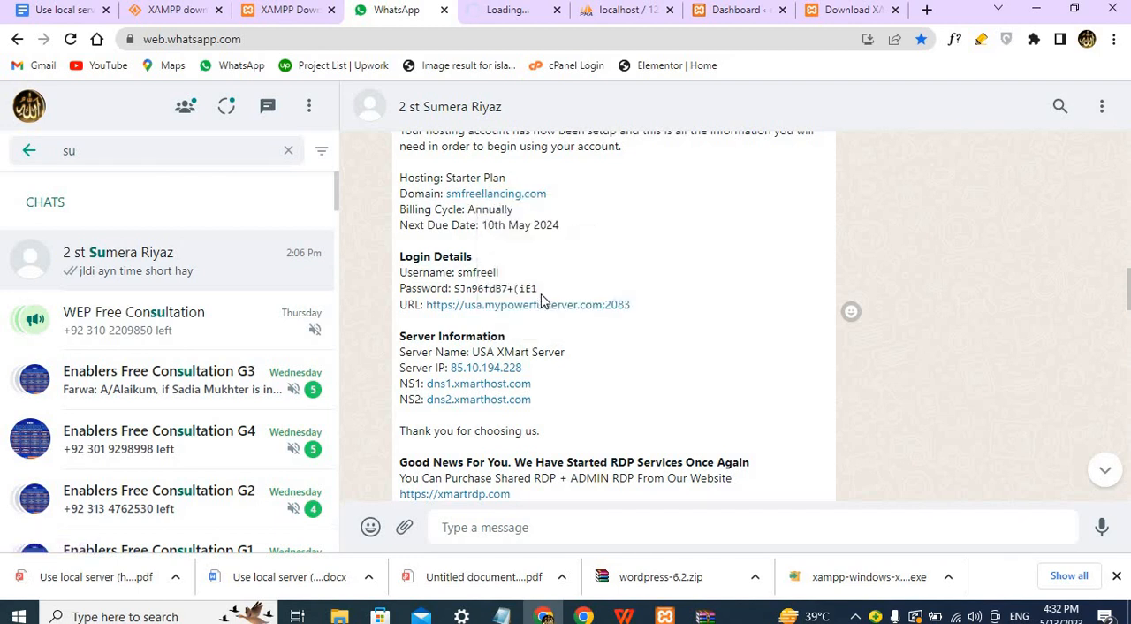
pyautogui.click(926, 10)
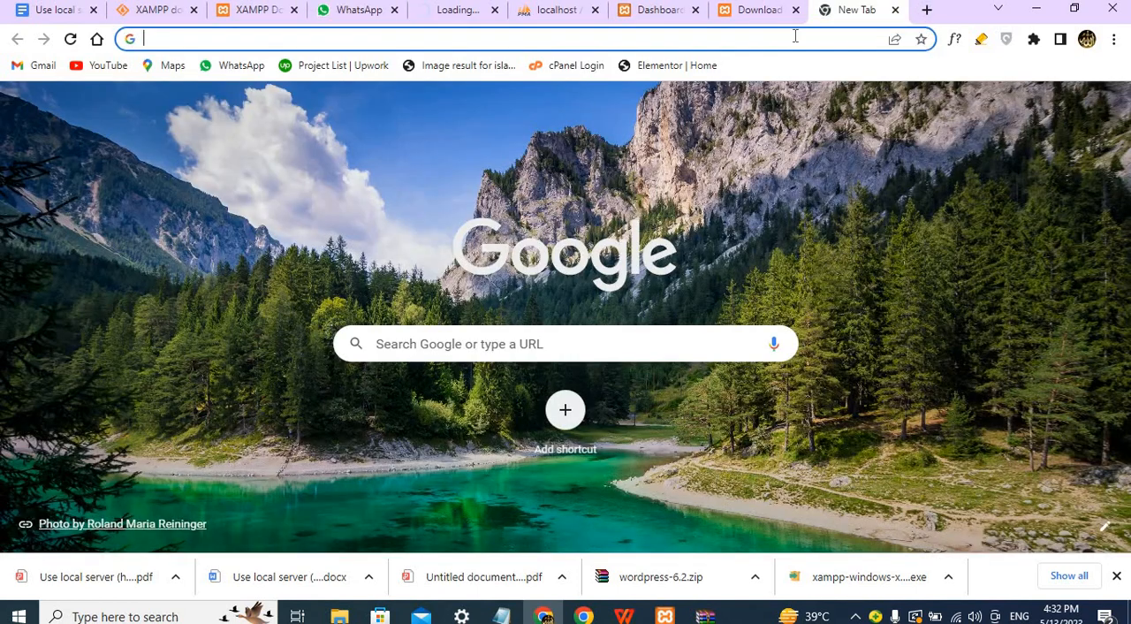
pyautogui.click(794, 37)
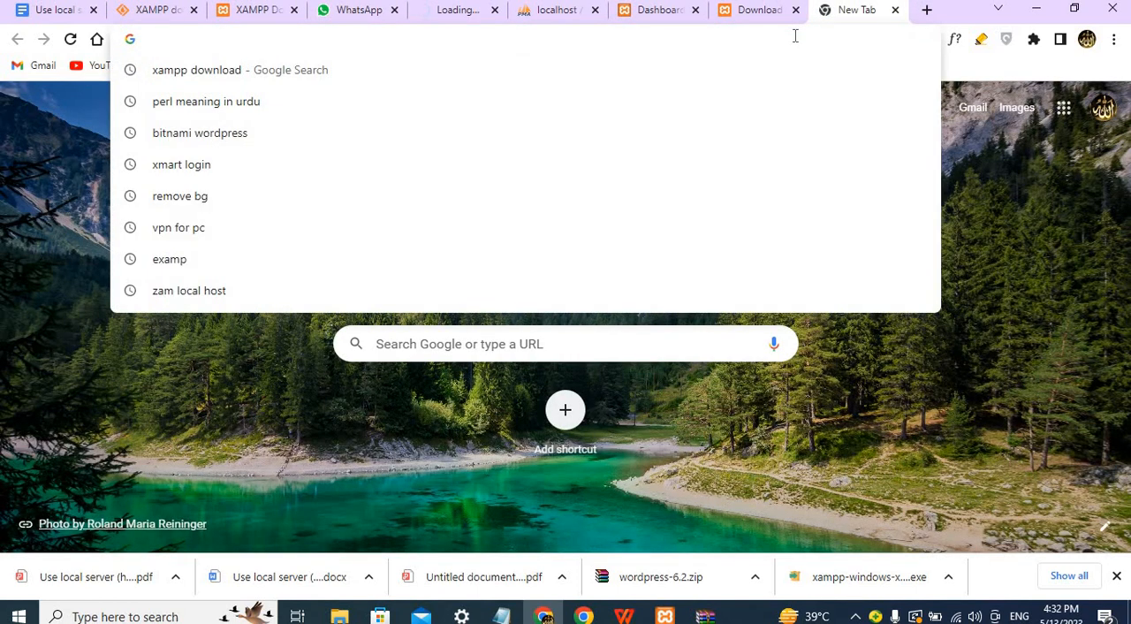
pyautogui.hotkey('ctrl', 'v')
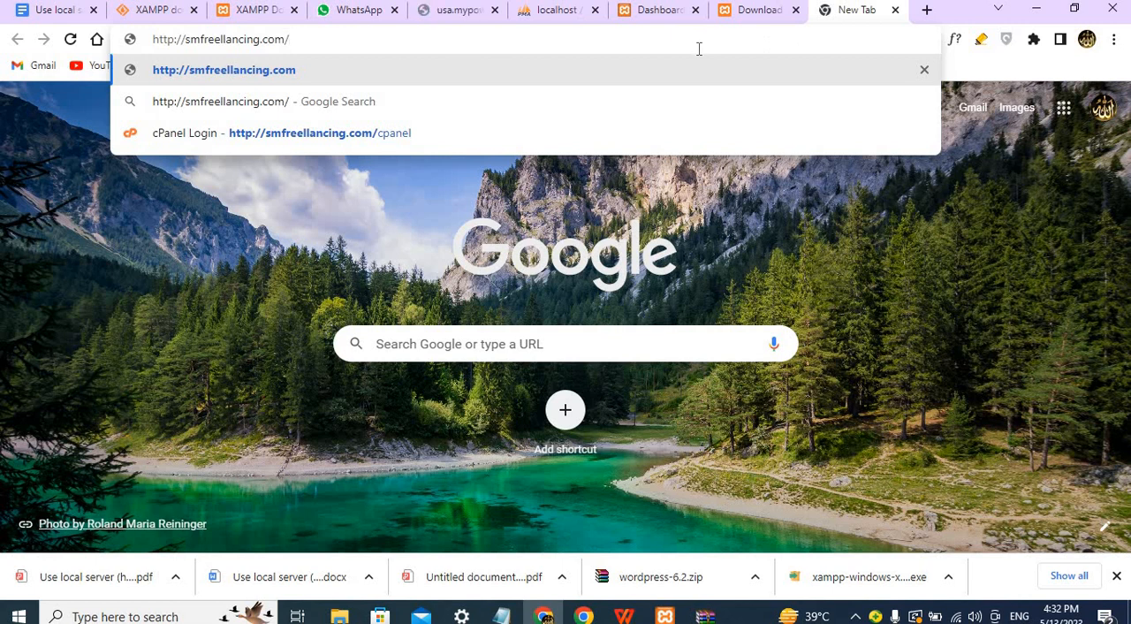
pyautogui.write('c')
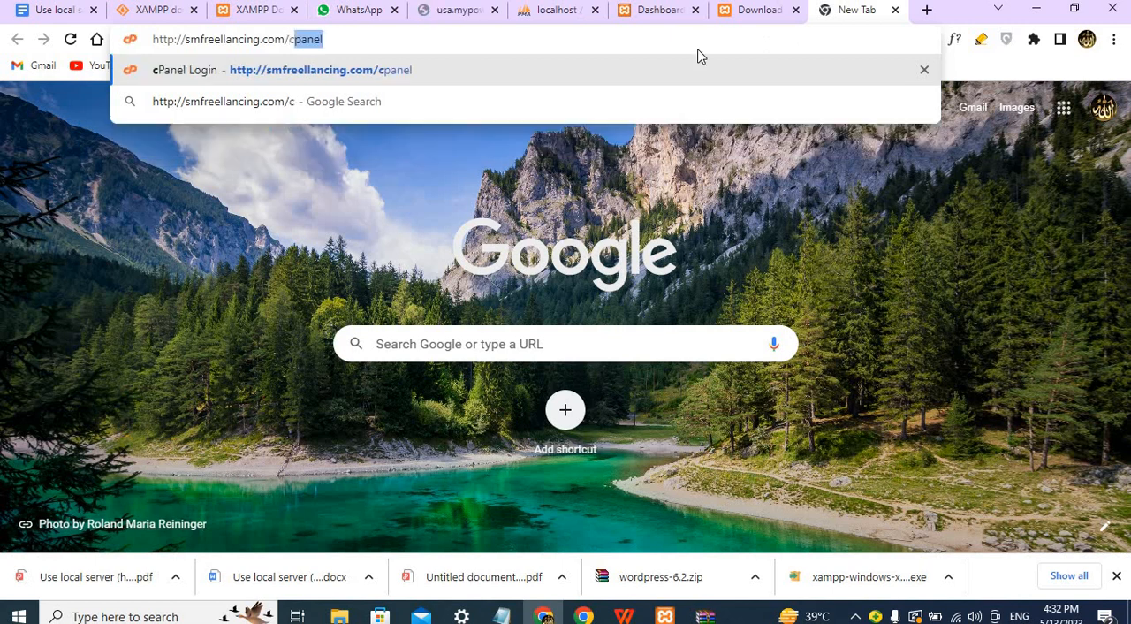
pyautogui.write('panel')
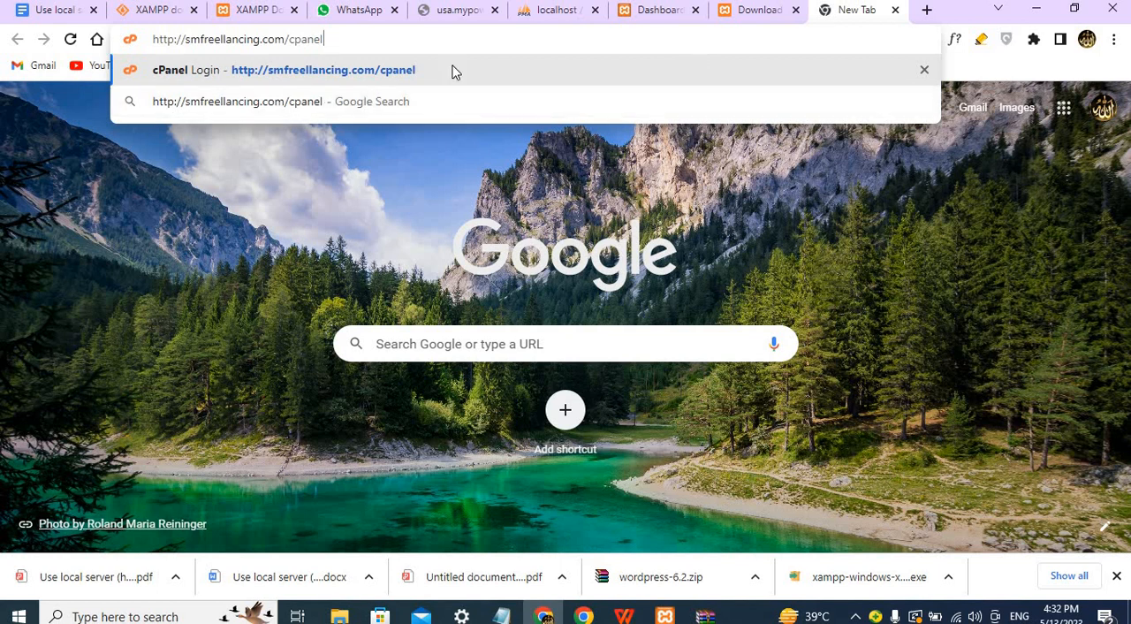
pyautogui.click(404, 71)
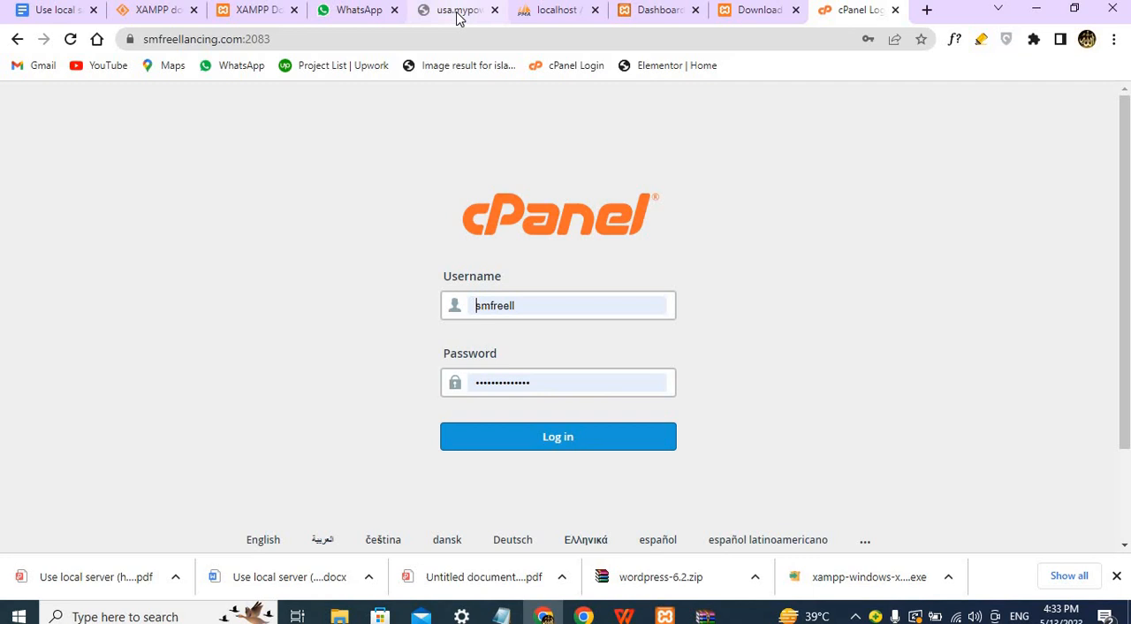
pyautogui.click(458, 15)
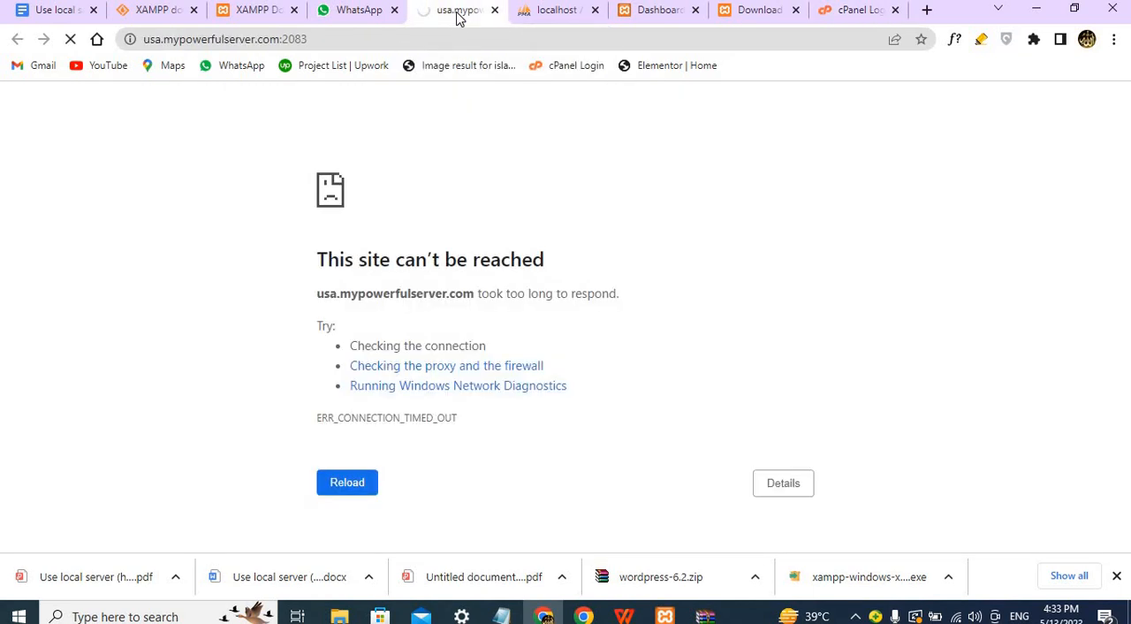
pyautogui.click(861, 16)
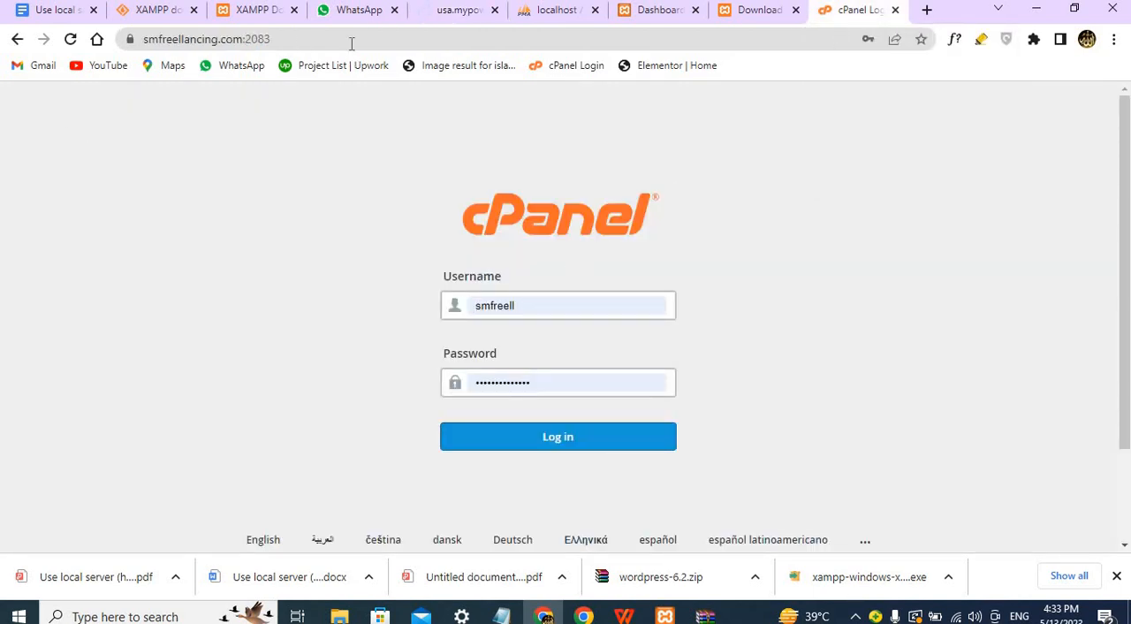
# Select the account password in the hosting message and log in to cPanel with the prefilled credentials.
pyautogui.click(366, 15)
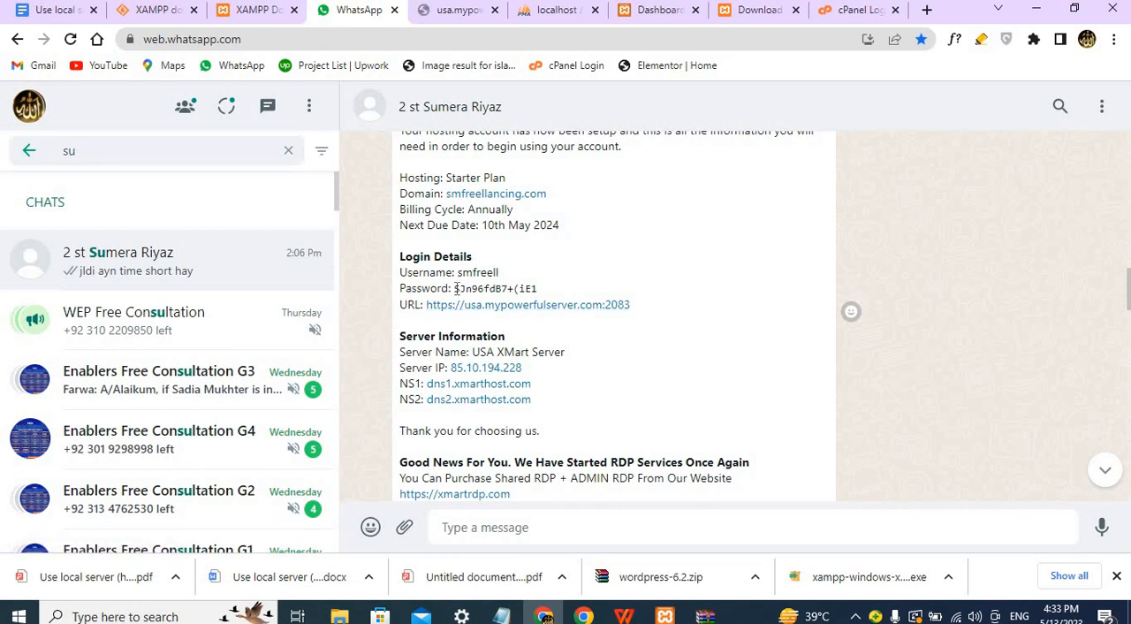
pyautogui.moveTo(456, 287); pyautogui.dragTo(539, 301)
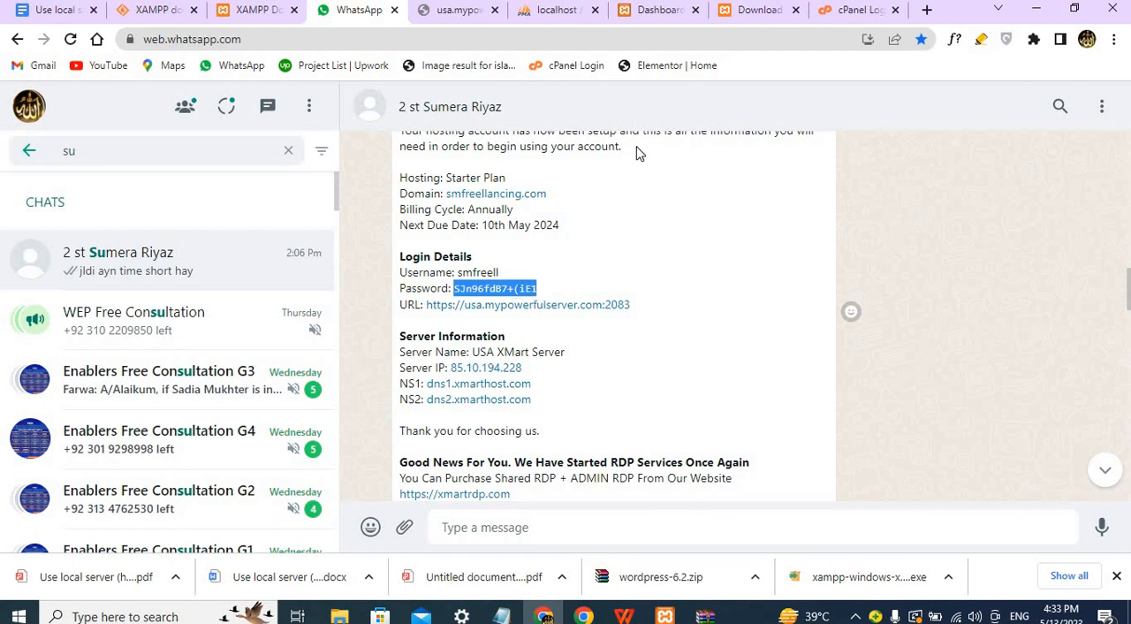
pyautogui.click(844, 11)
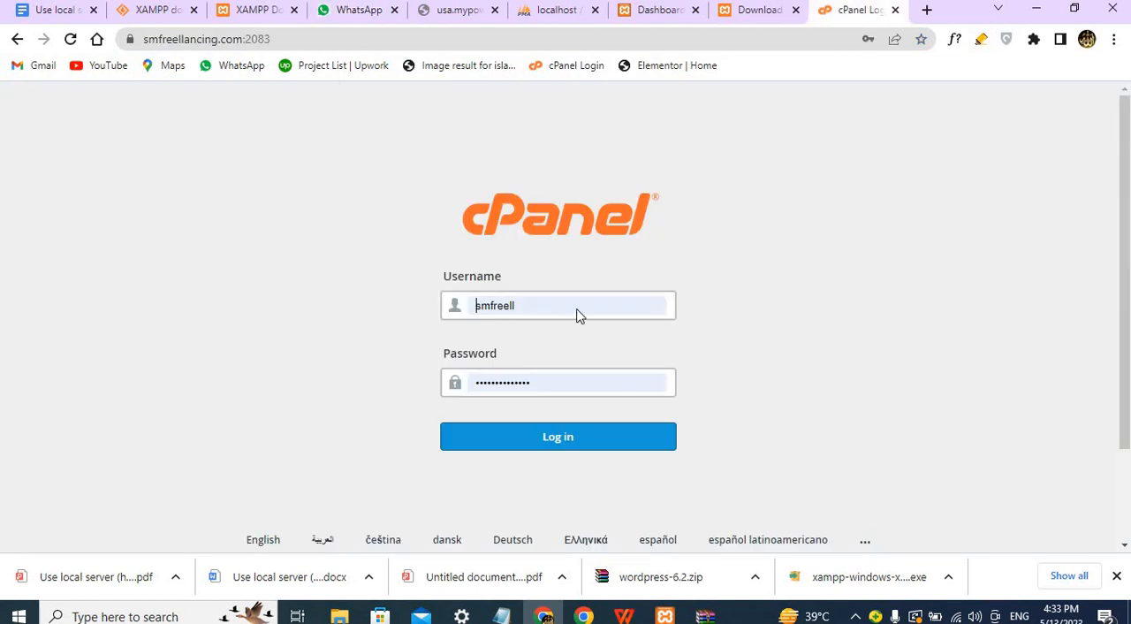
pyautogui.click(536, 444)
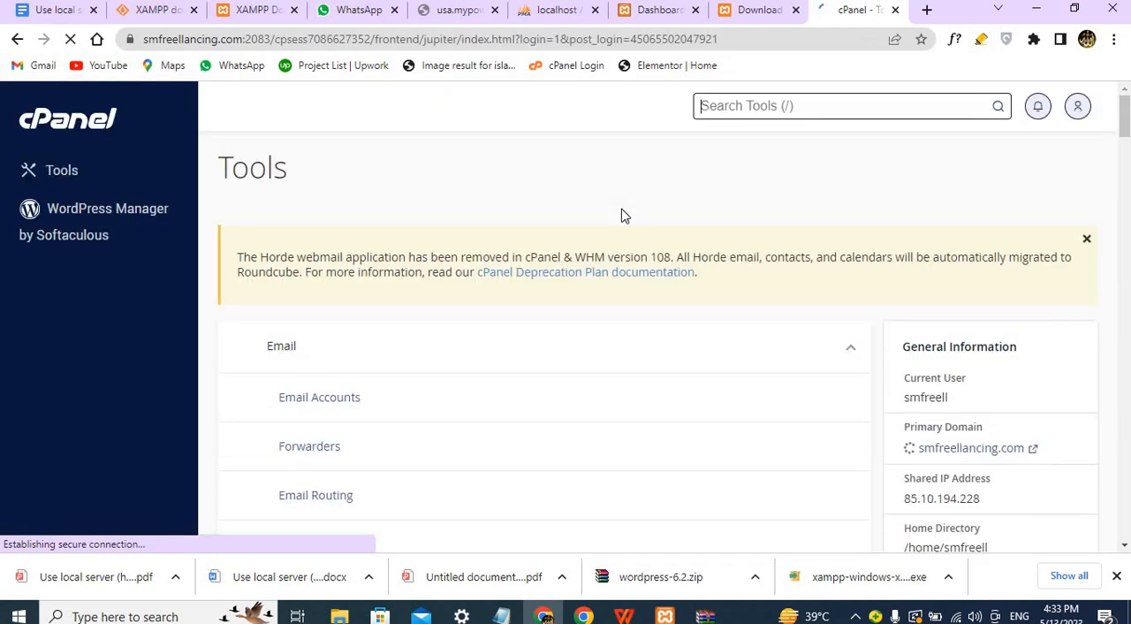
# Look through the cPanel tools and open Email Accounts.
pyautogui.scroll(-3, 625, 233)
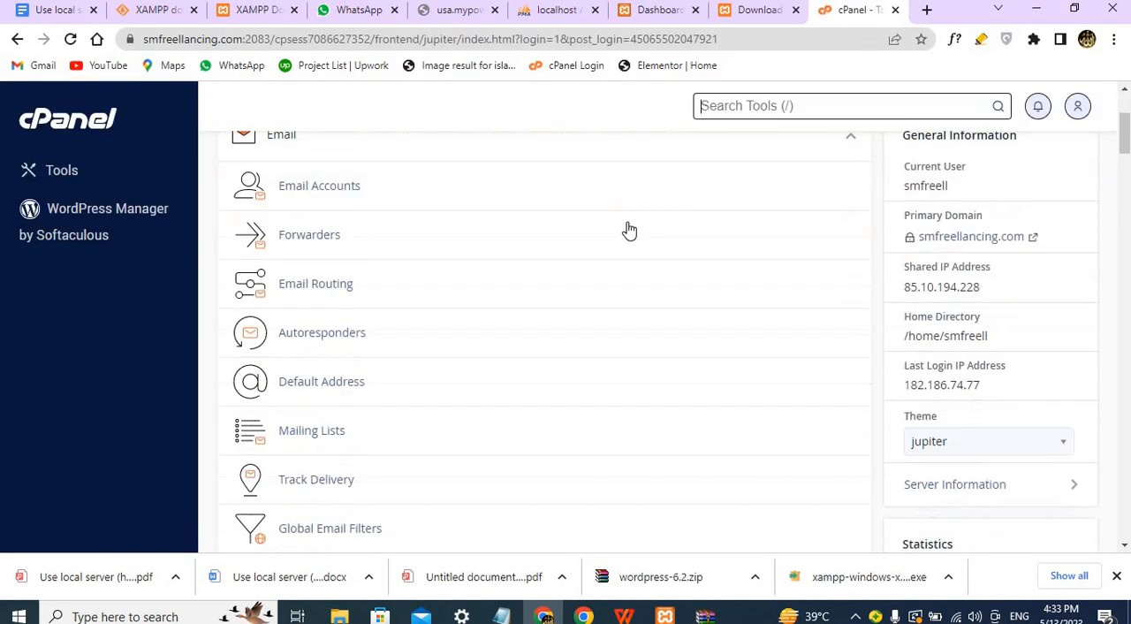
pyautogui.scroll(-20, 630, 244)
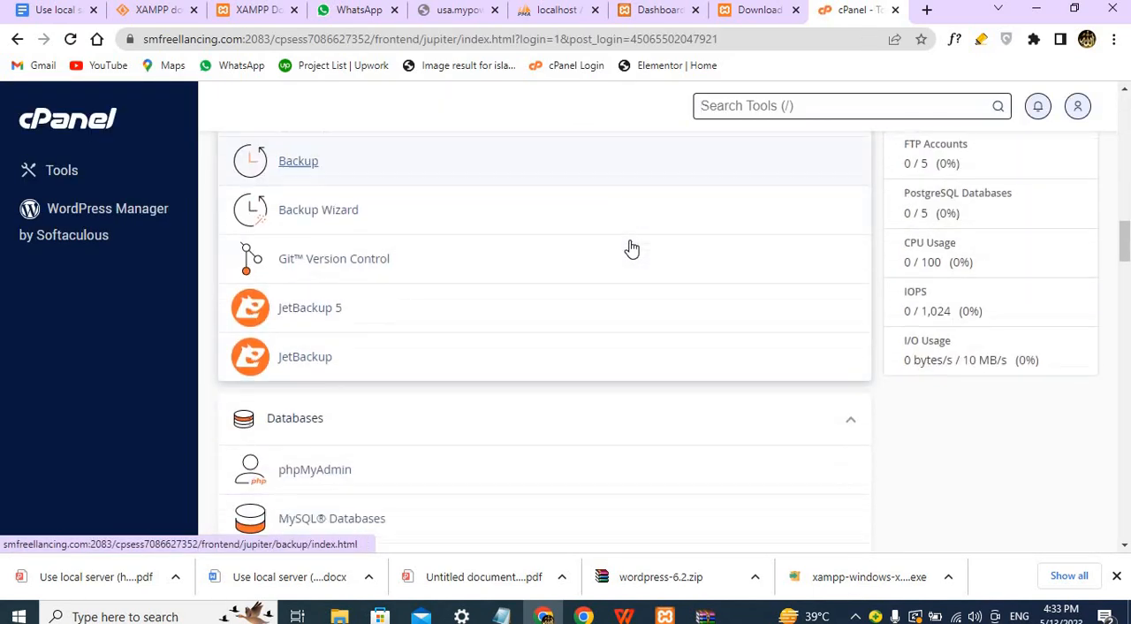
pyautogui.scroll(-15, 630, 243)
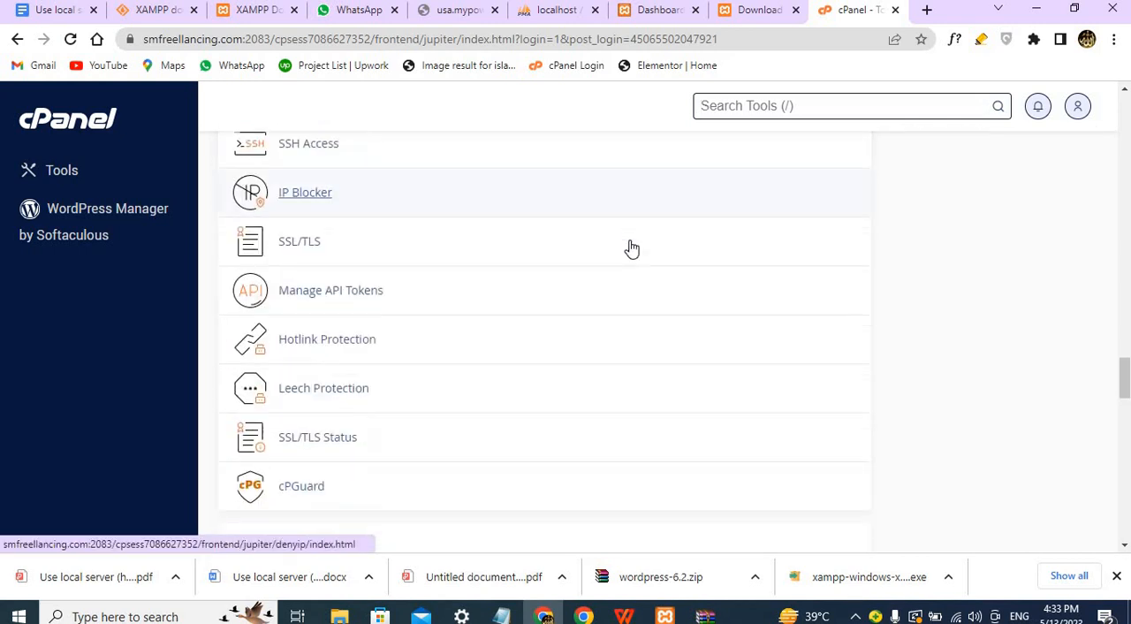
pyautogui.scroll(20, 631, 247)
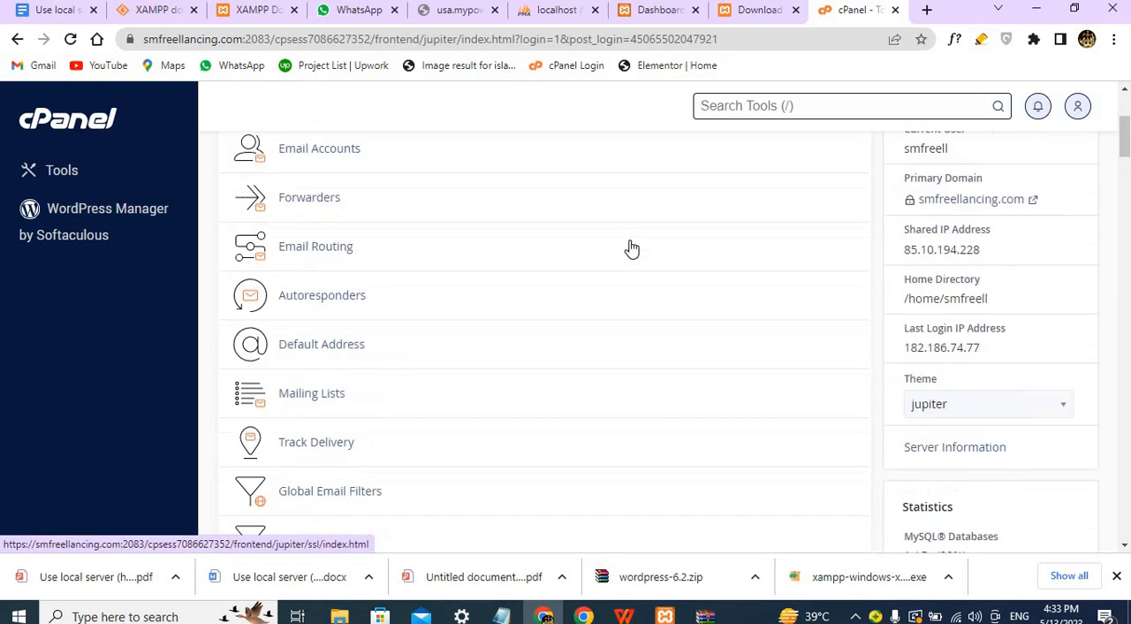
pyautogui.scroll(-1, 628, 240)
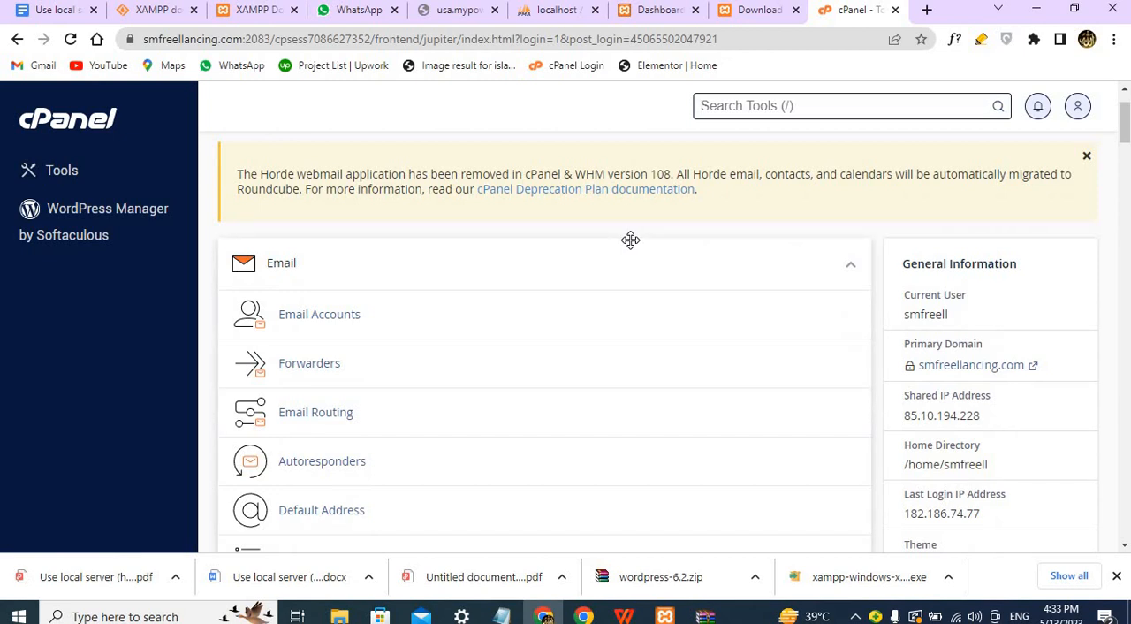
pyautogui.click(333, 320)
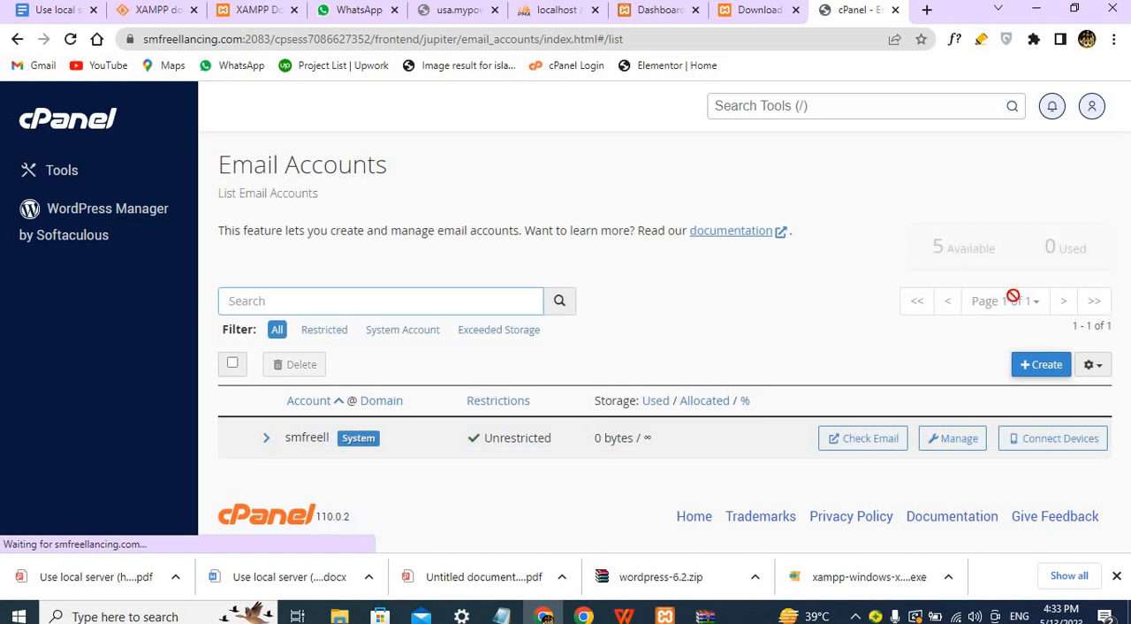
pyautogui.click(1043, 365)
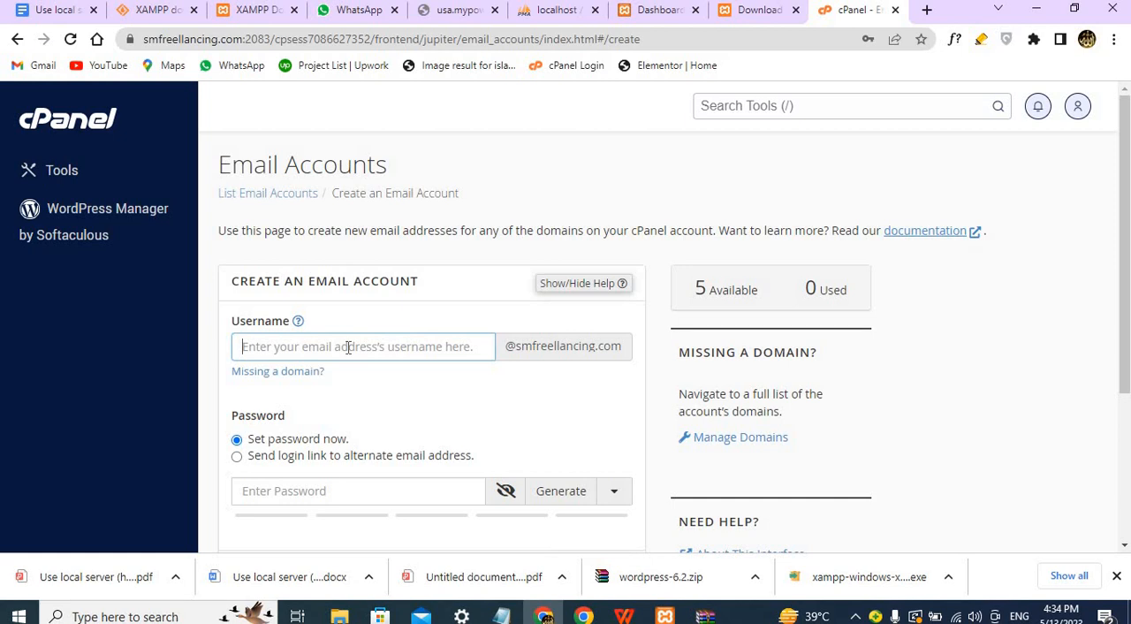
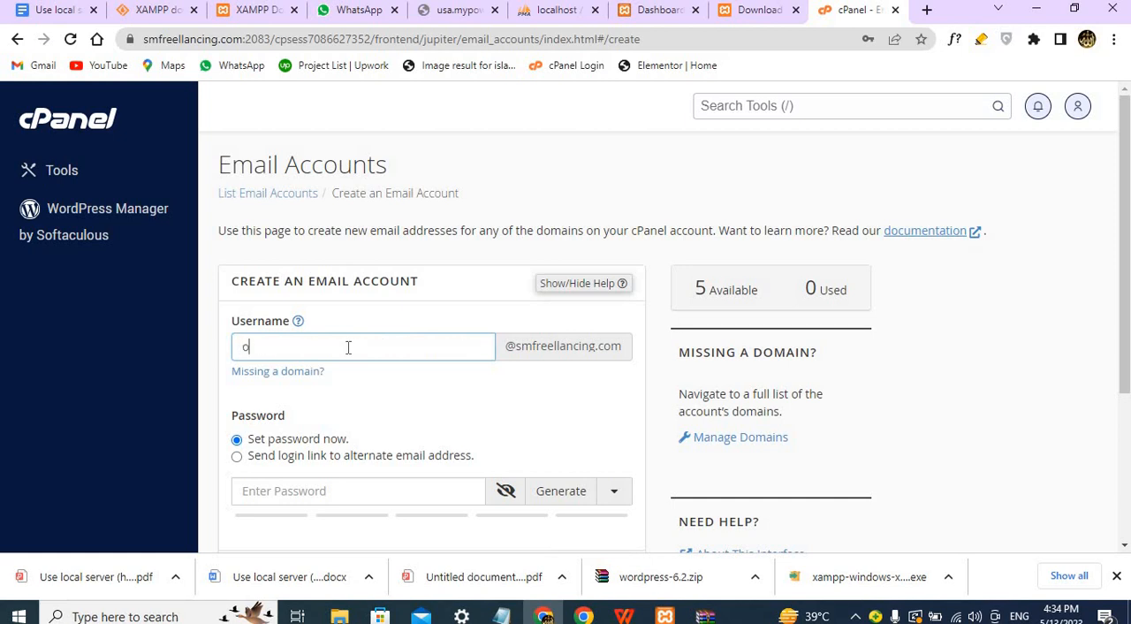
pyautogui.scroll(-2, 465, 424)
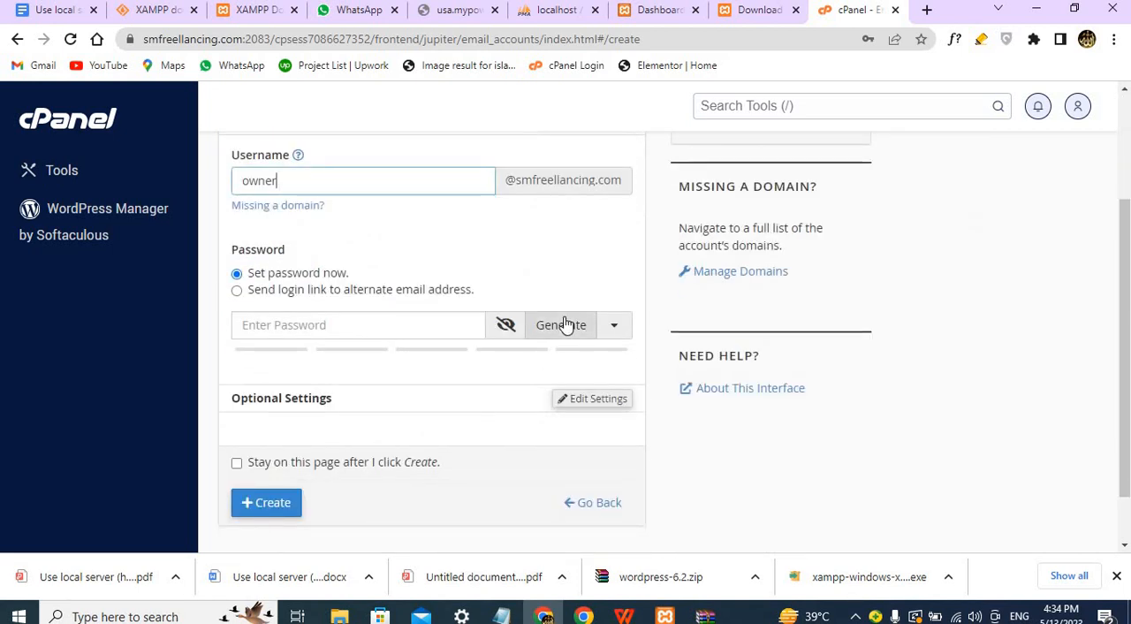
# Generate a password for the new email account and paste a copy of the account password into the WhatsApp message draft.
pyautogui.click(564, 324)
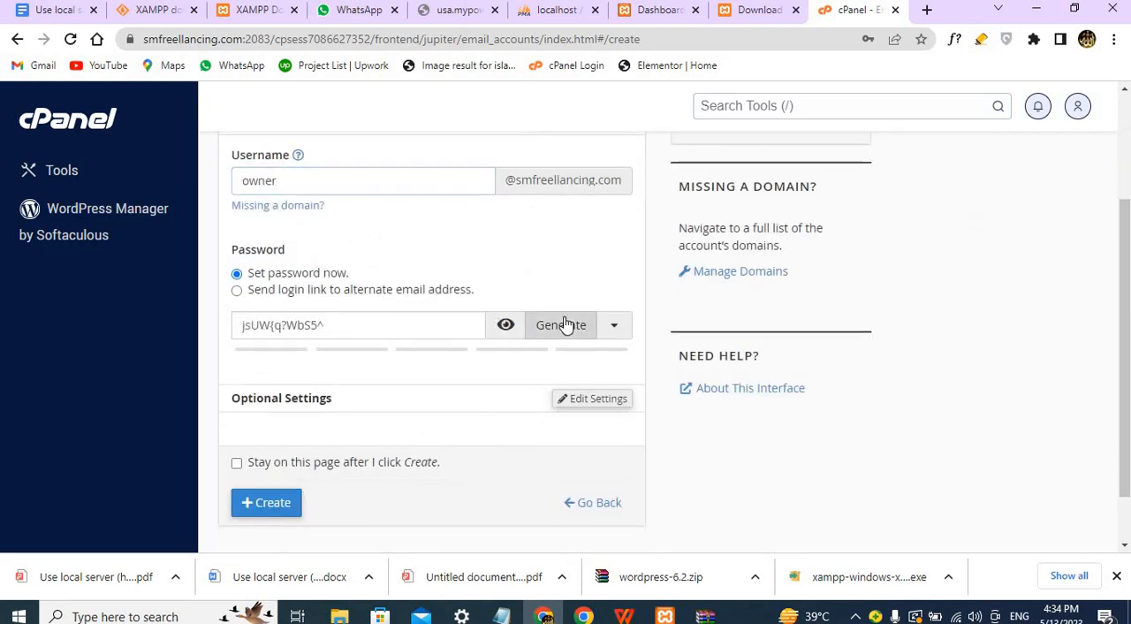
pyautogui.tripleClick(336, 326)
pyautogui.hotkey('ctrl', 'c')
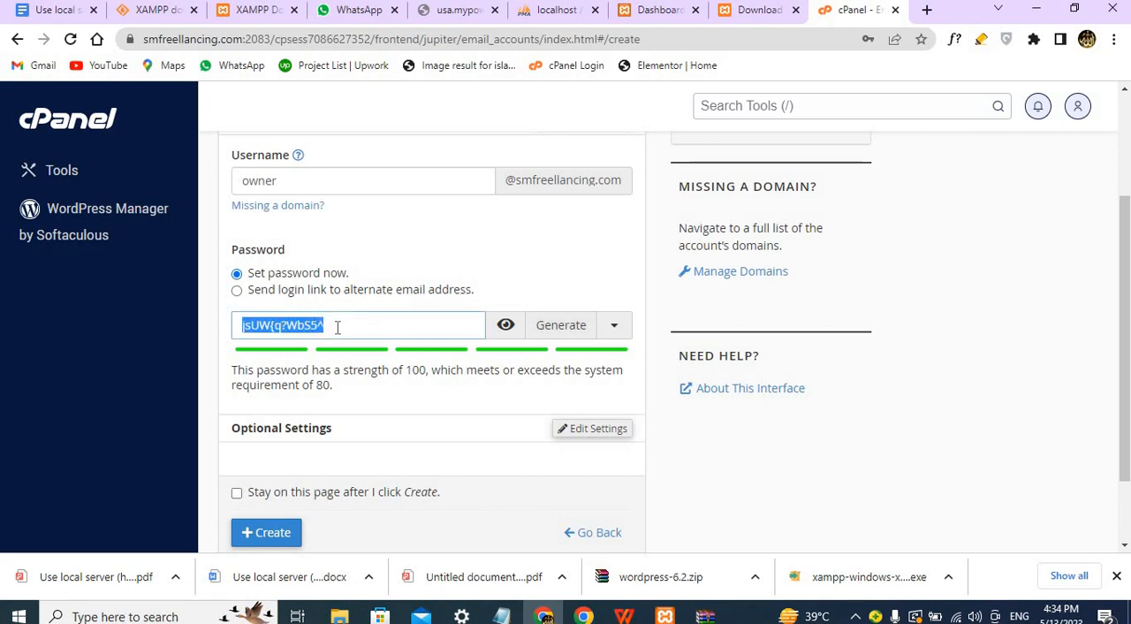
pyautogui.click(360, 12)
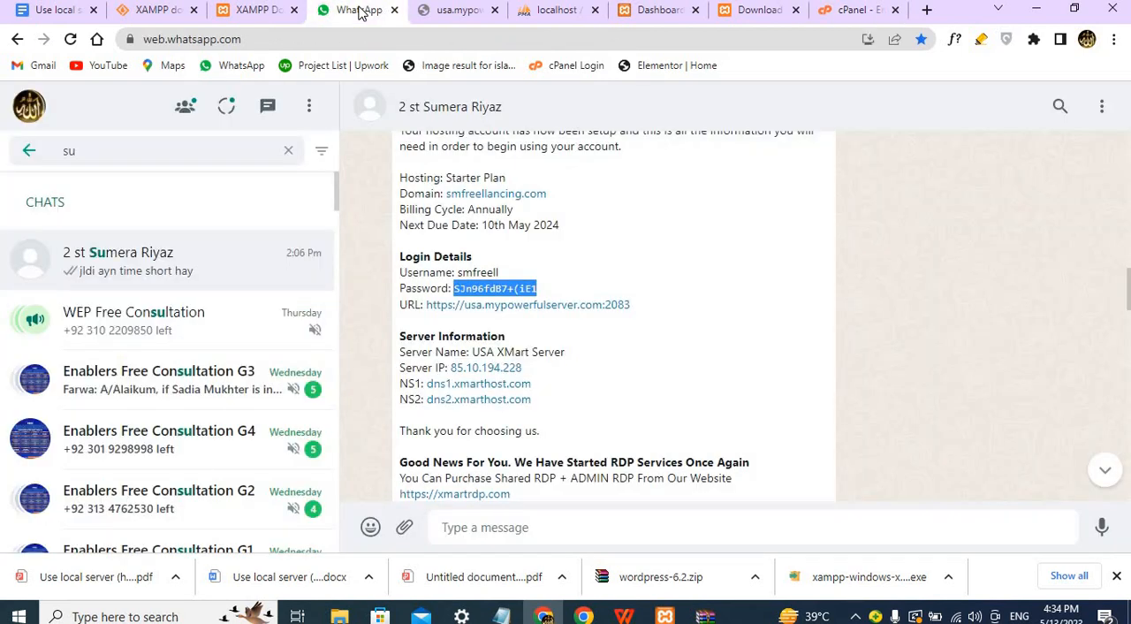
pyautogui.click(487, 522)
pyautogui.hotkey('ctrl', 'v')
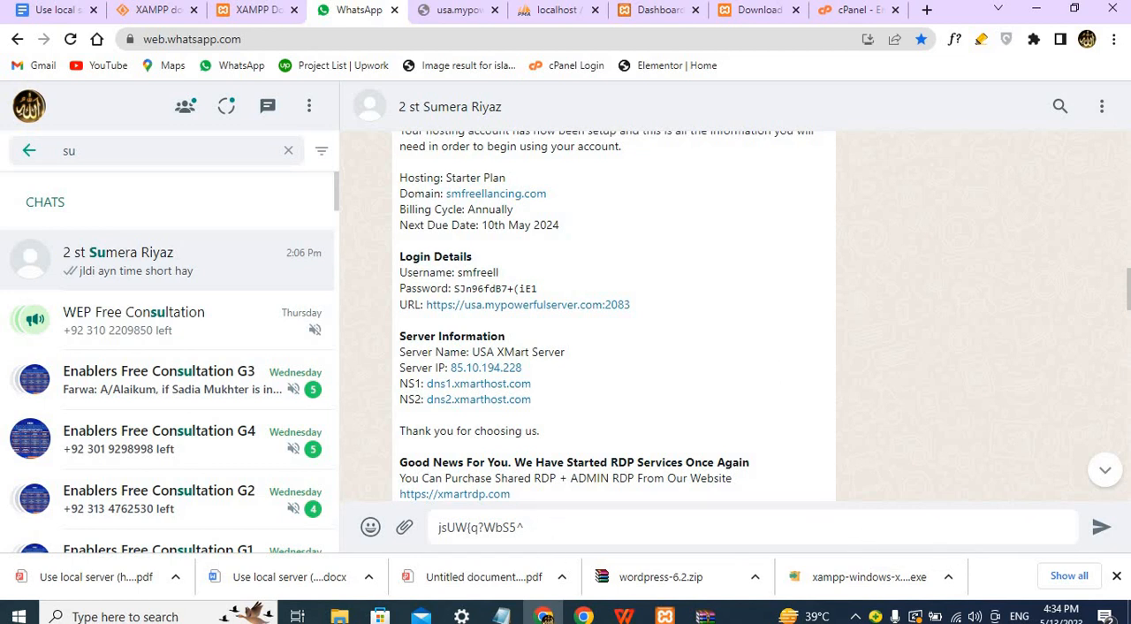
# Return to cPanel, create the email account, and dismiss the browser's offer to save the password.
pyautogui.click(855, 10)
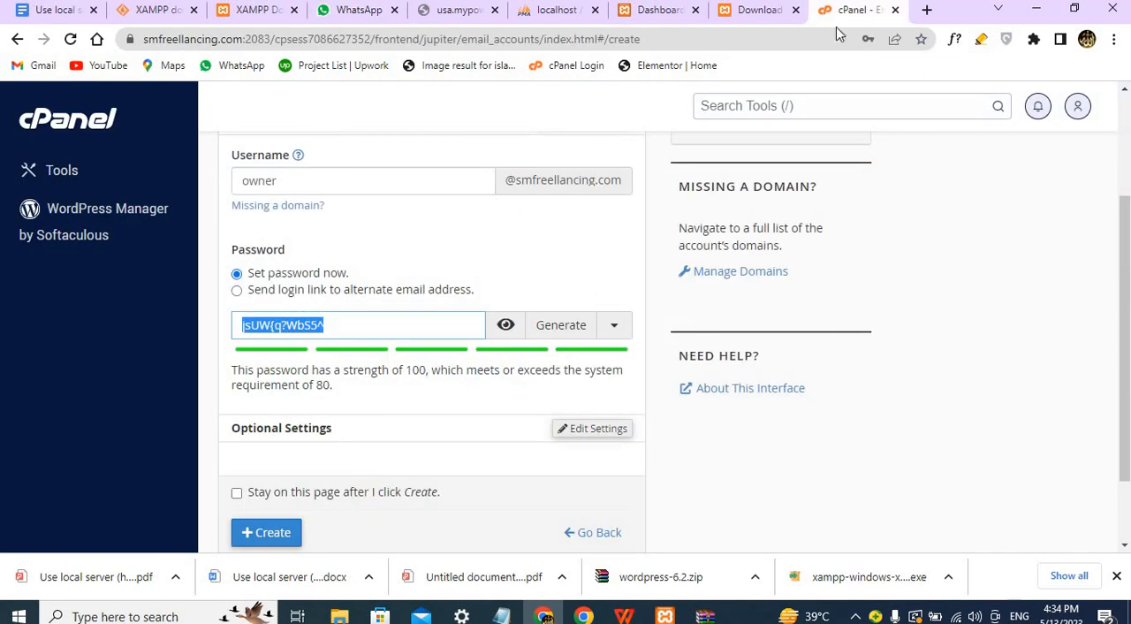
pyautogui.scroll(-2, 468, 395)
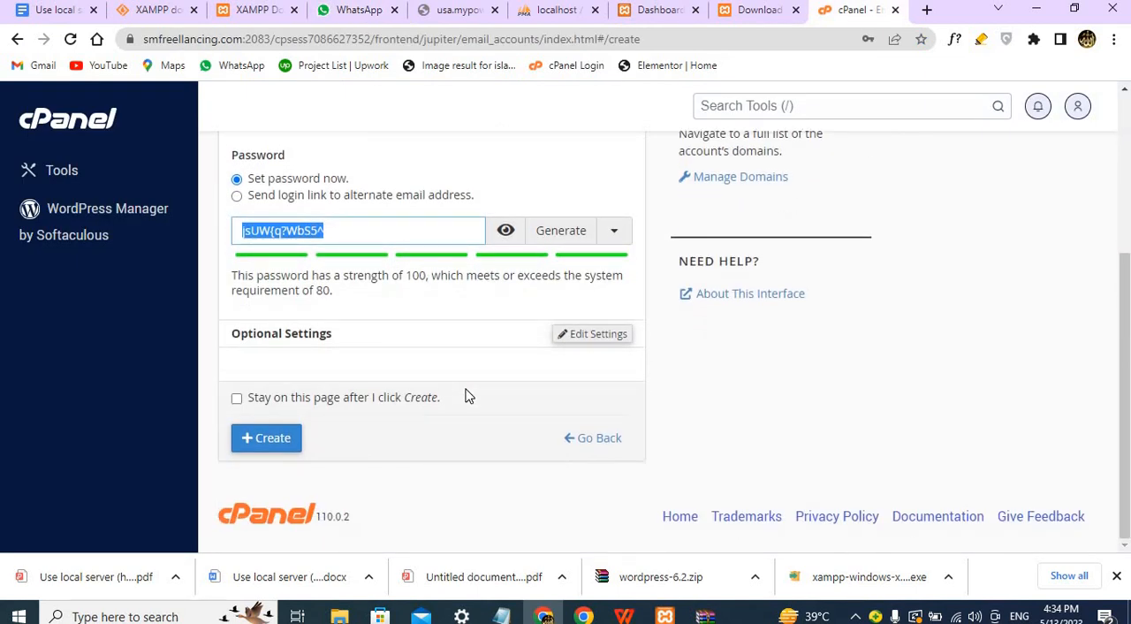
pyautogui.click(286, 440)
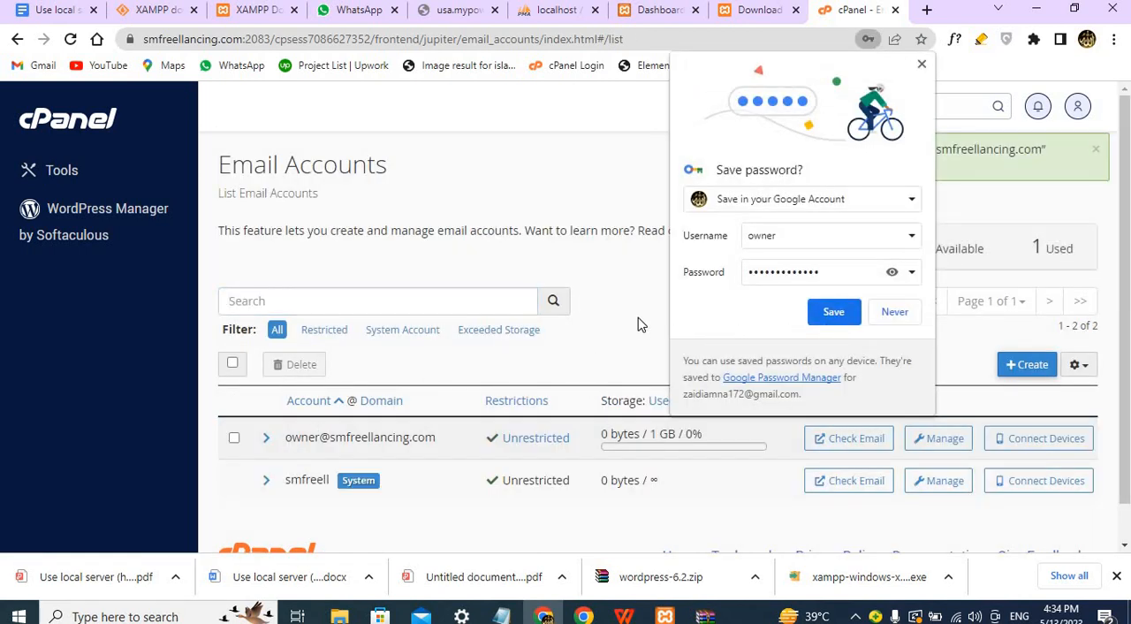
pyautogui.click(921, 67)
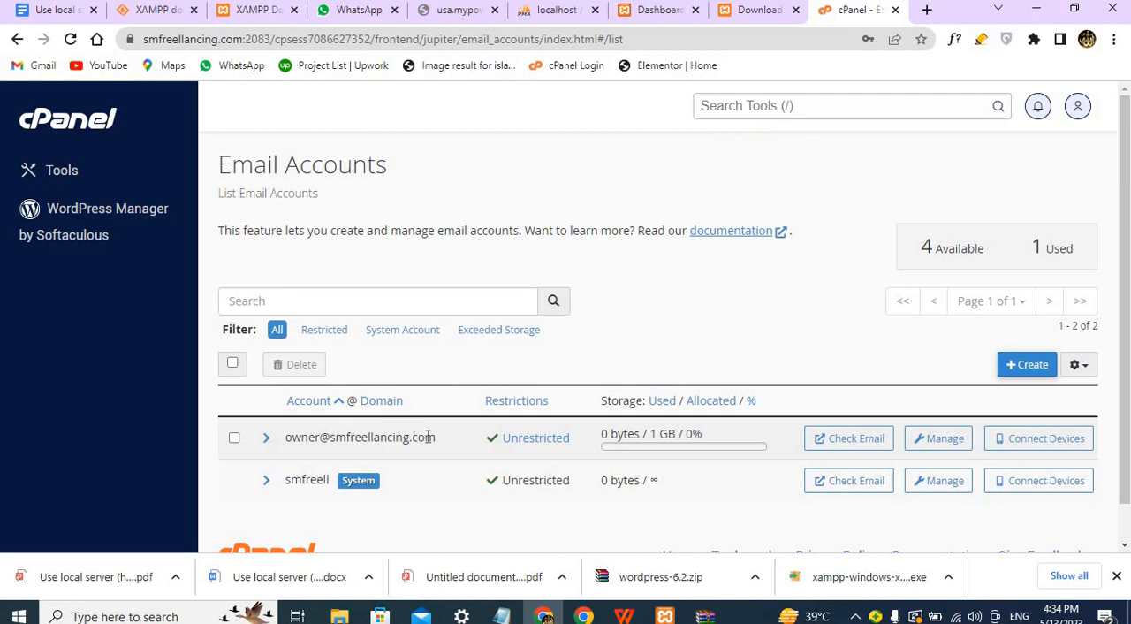
# Copy the new account's email address from the Email Accounts list into the WhatsApp draft after the password.
pyautogui.doubleClick(375, 438)
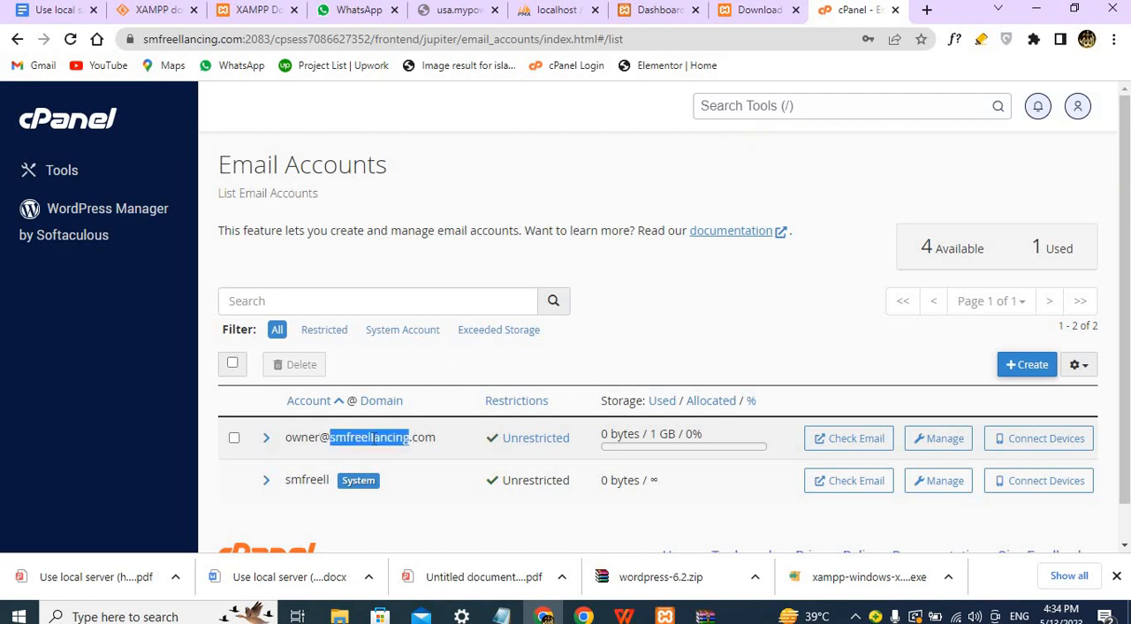
pyautogui.tripleClick(375, 439)
pyautogui.hotkey('ctrl', 'c')
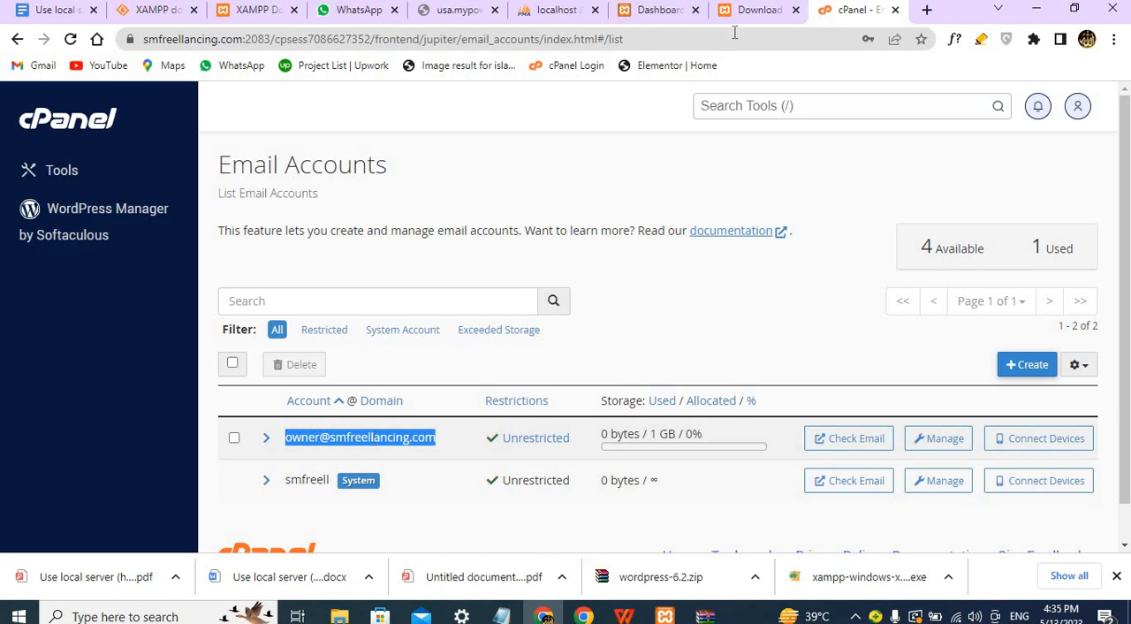
pyautogui.click(389, 10)
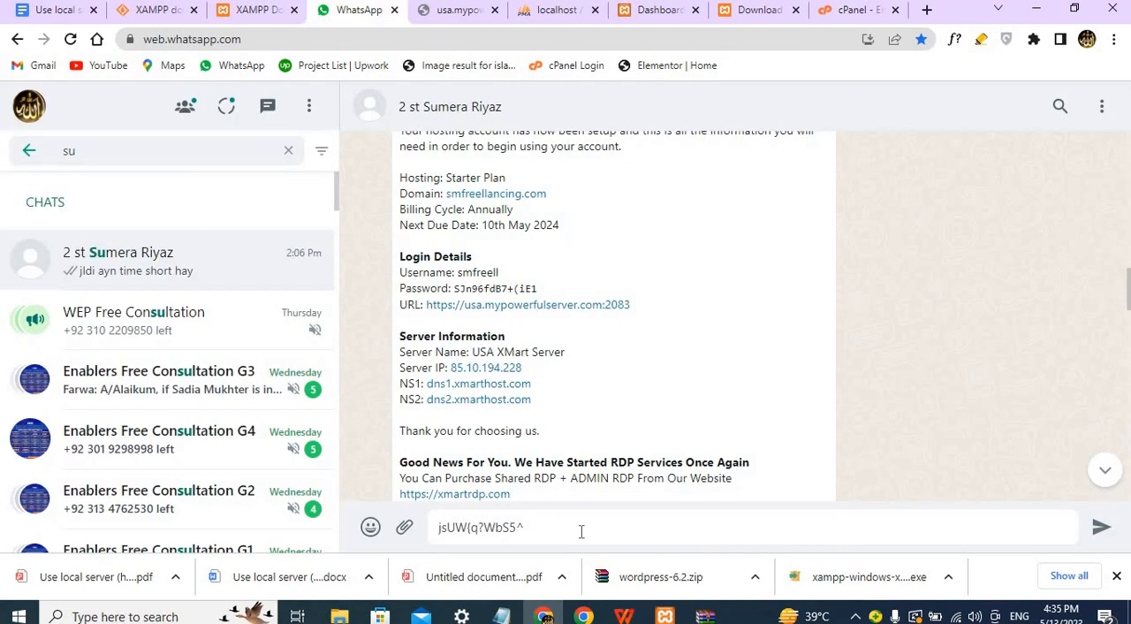
pyautogui.hotkey('ctrl', 'v')
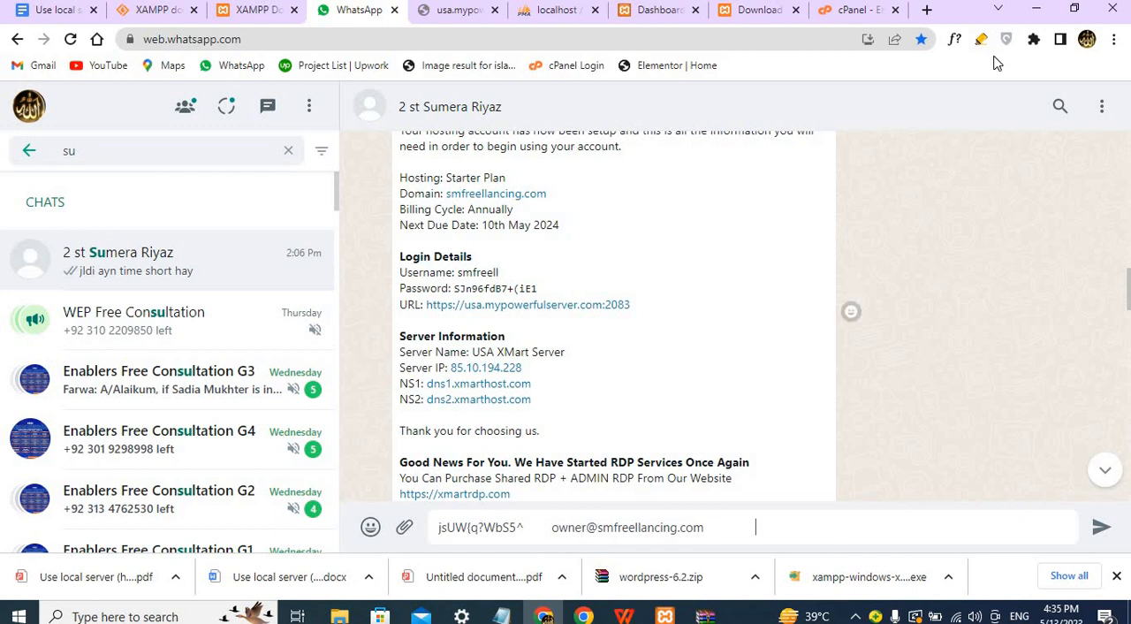
# Switch back to cPanel, check email for the new account, and open its inbox in Roundcube.
pyautogui.click(850, 10)
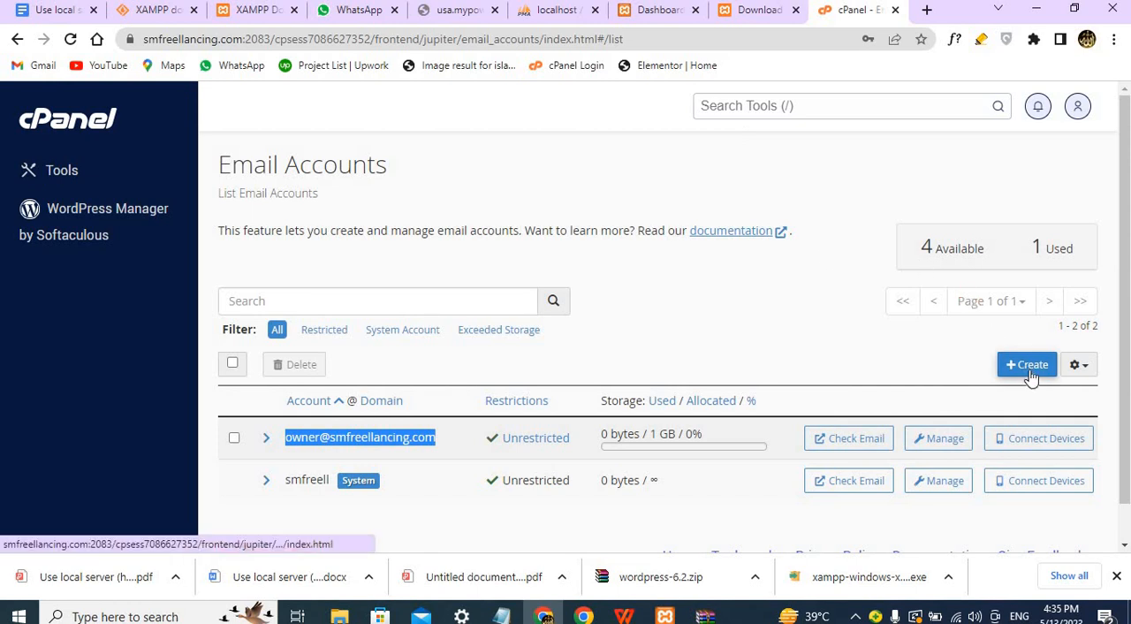
pyautogui.click(862, 442)
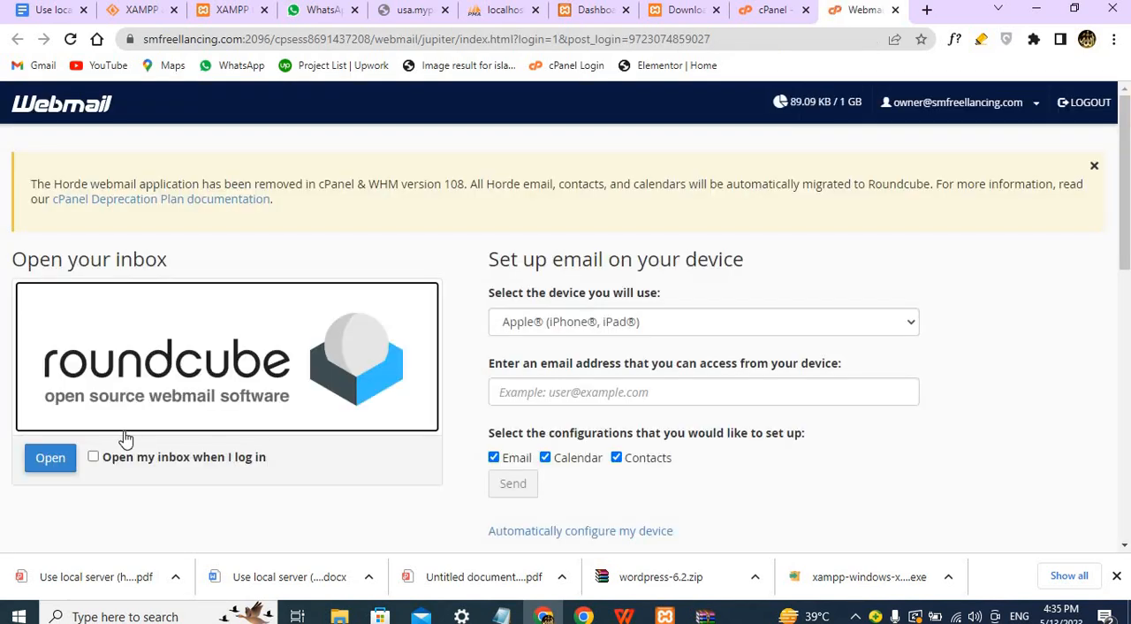
pyautogui.click(50, 458)
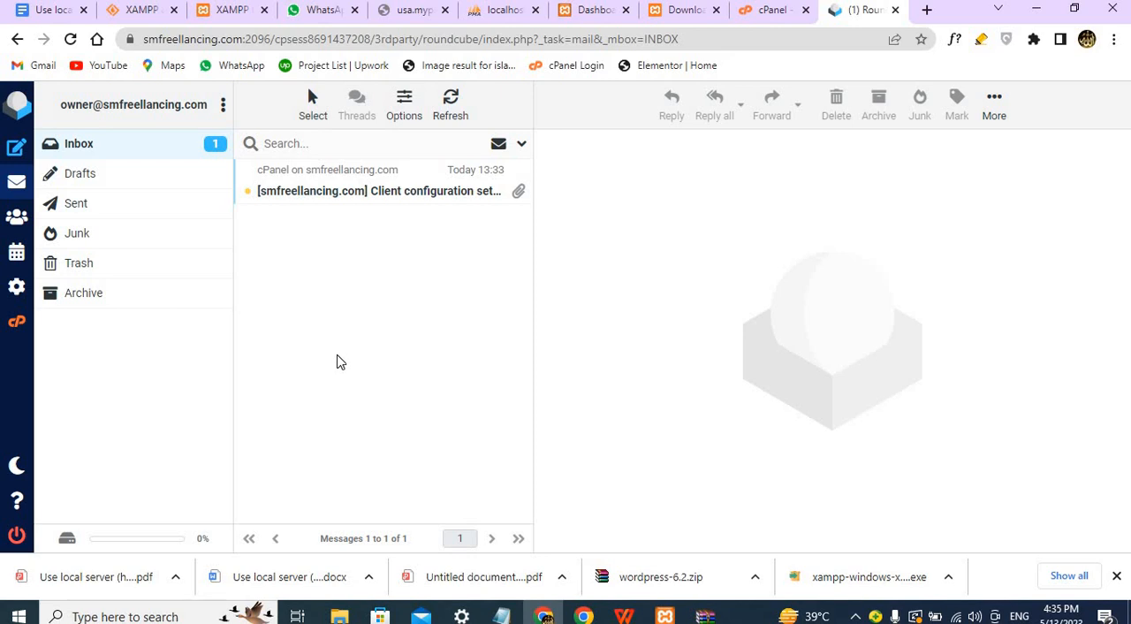
# Copy the Roundcube inbox URL into the WhatsApp draft and send the message with the email login details.
pyautogui.click(605, 39)
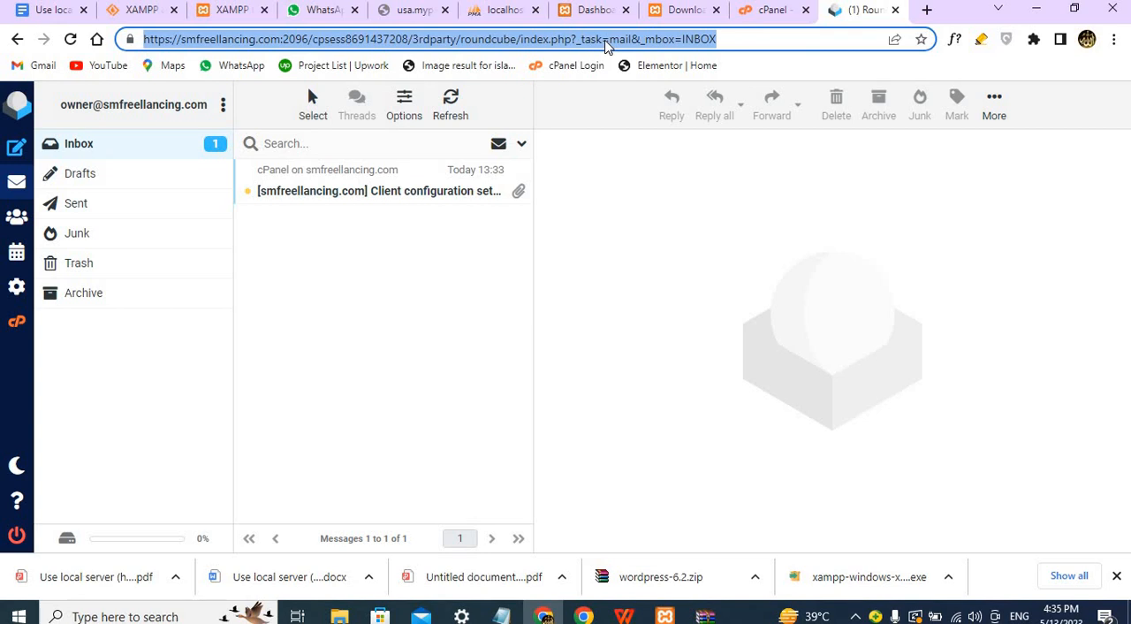
pyautogui.click(334, 12)
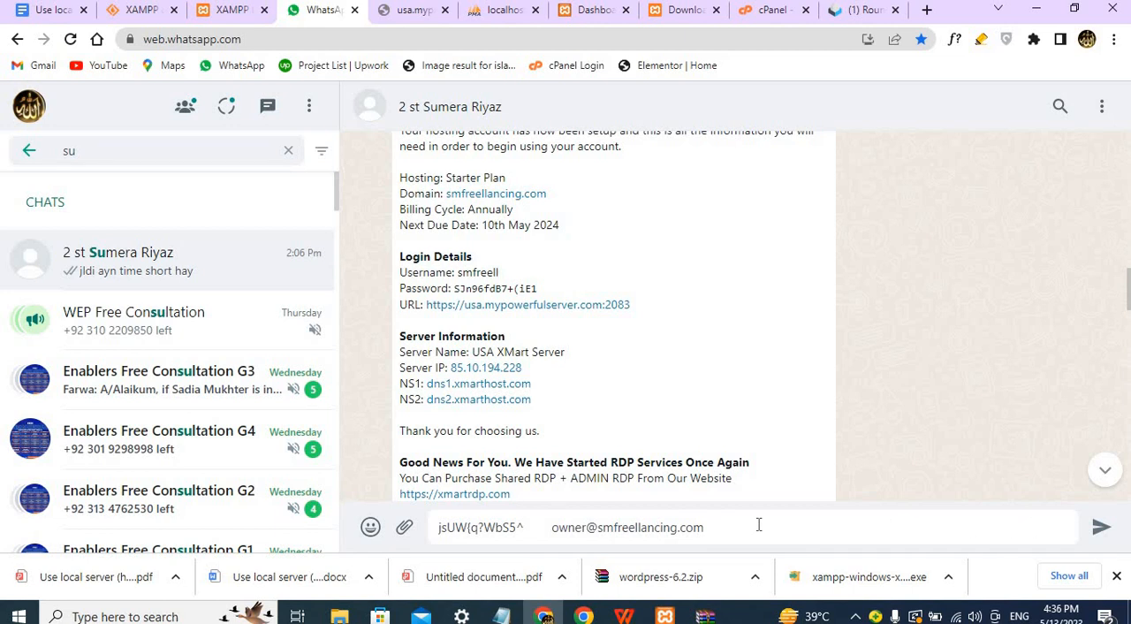
pyautogui.hotkey('ctrl', 'v')
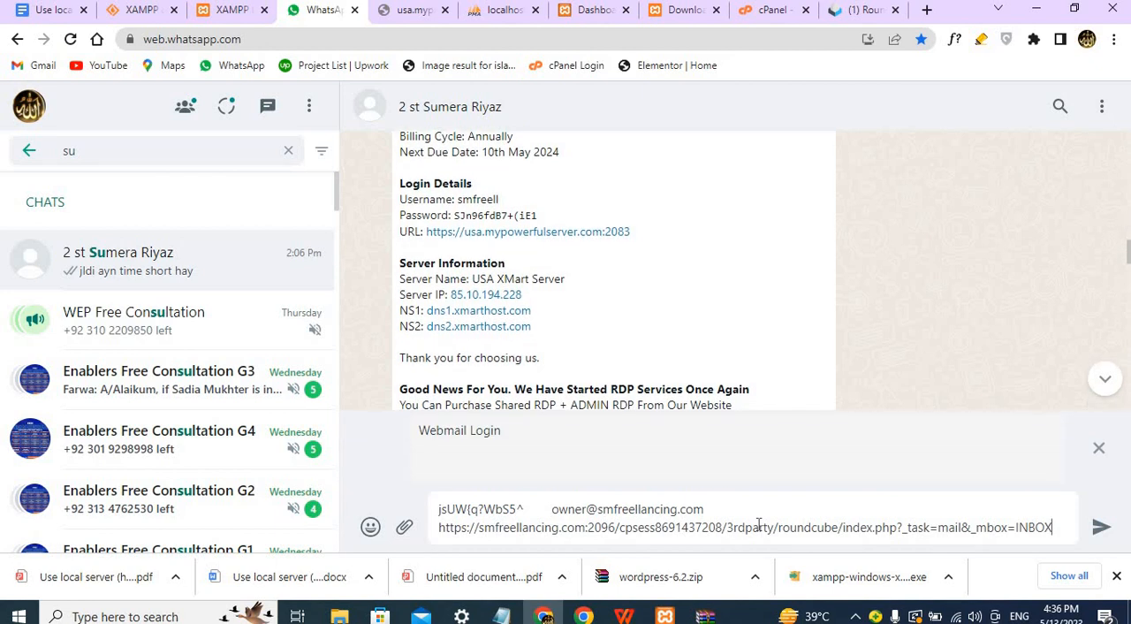
pyautogui.press('Return')
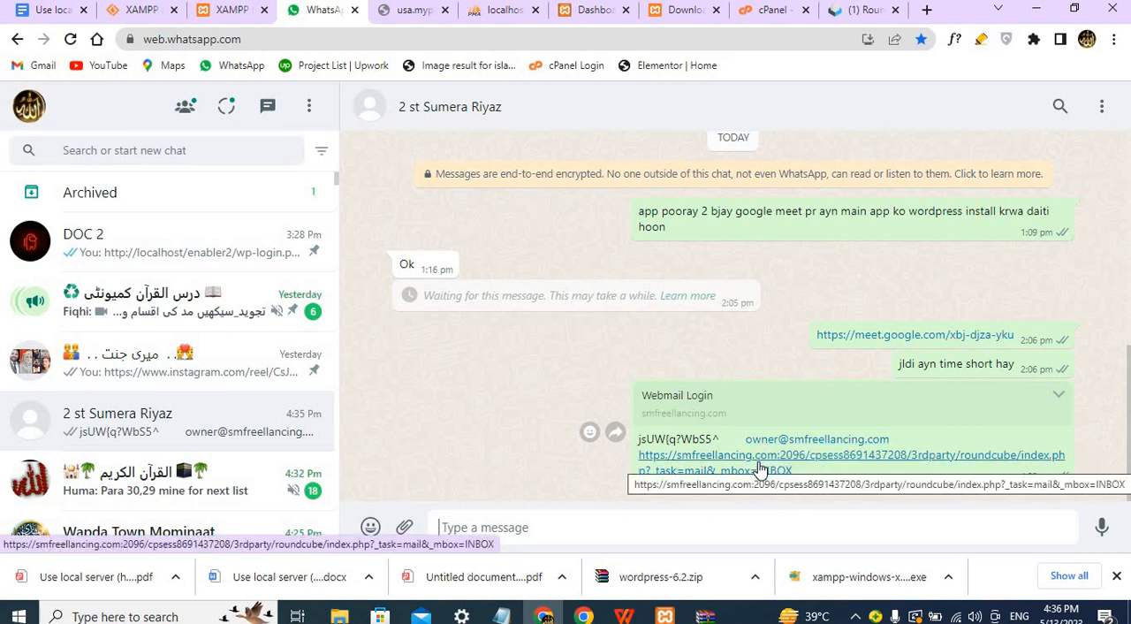
# Leave the webmail inbox and return to the cPanel Tools page.
pyautogui.click(865, 20)
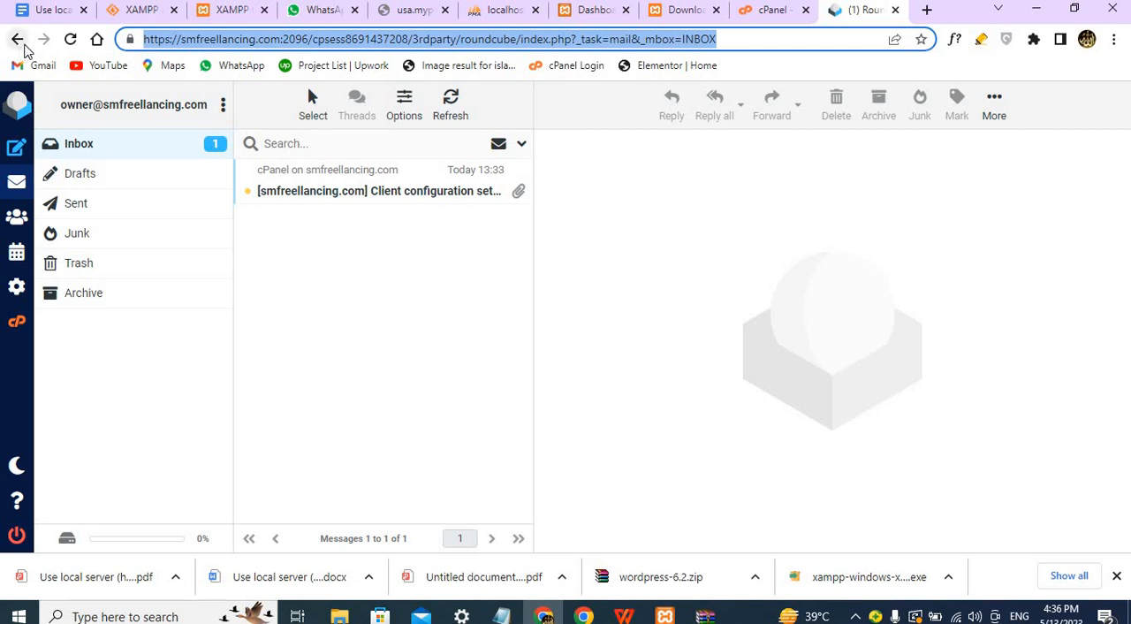
pyautogui.click(19, 40)
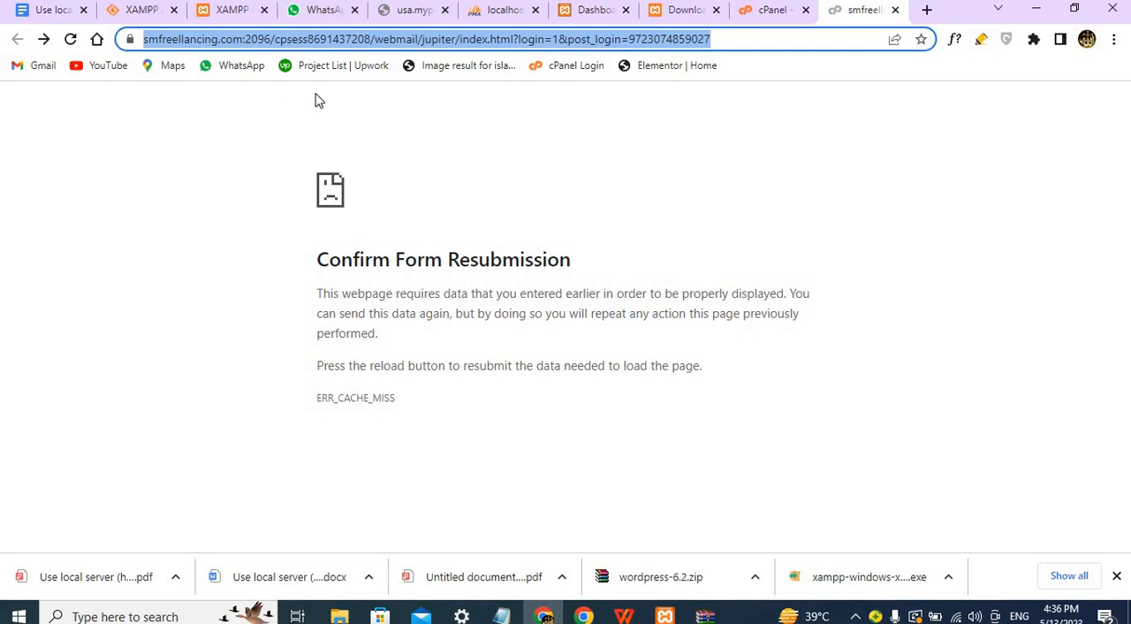
pyautogui.click(772, 11)
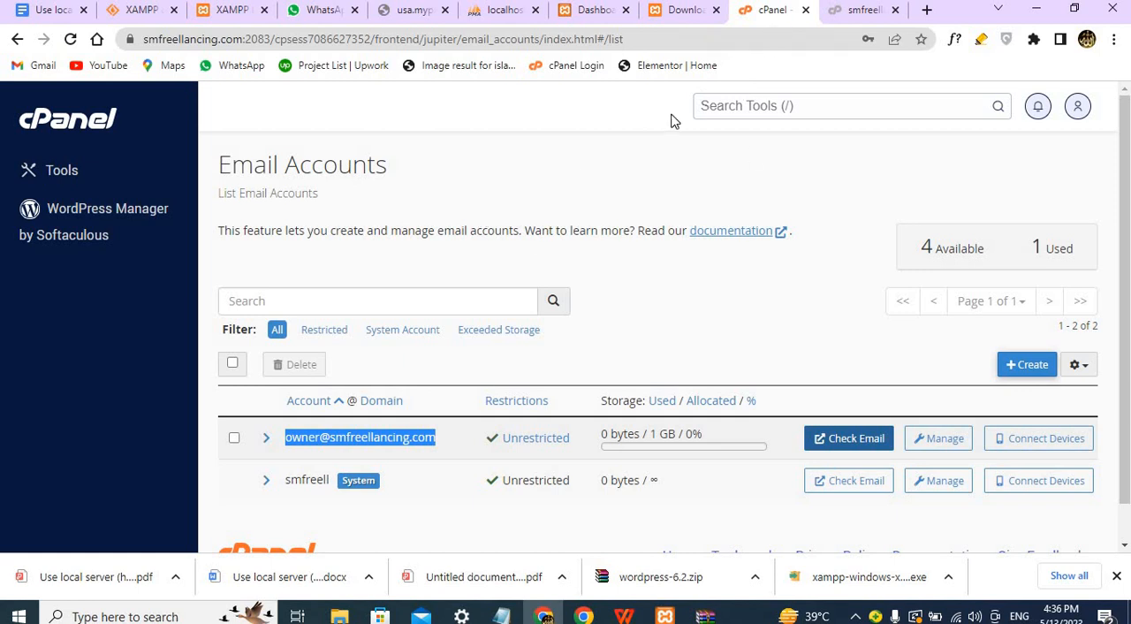
pyautogui.click(80, 130)
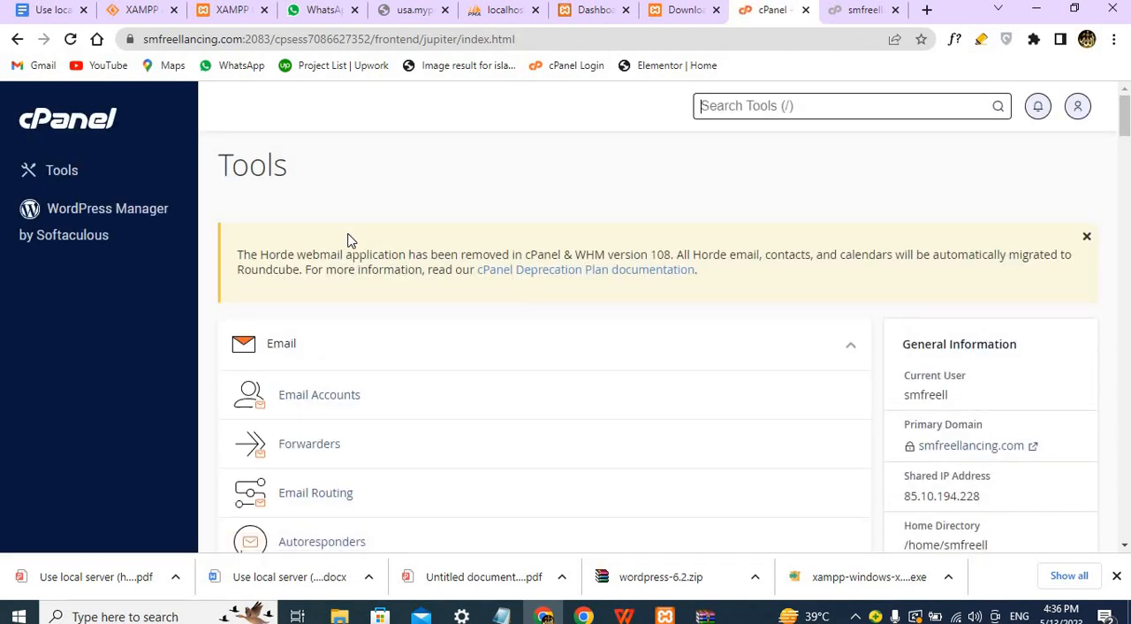
# Open WordPress in the Softaculous Apps Installer scripts and start a custom install.
pyautogui.scroll(-20, 347, 241)
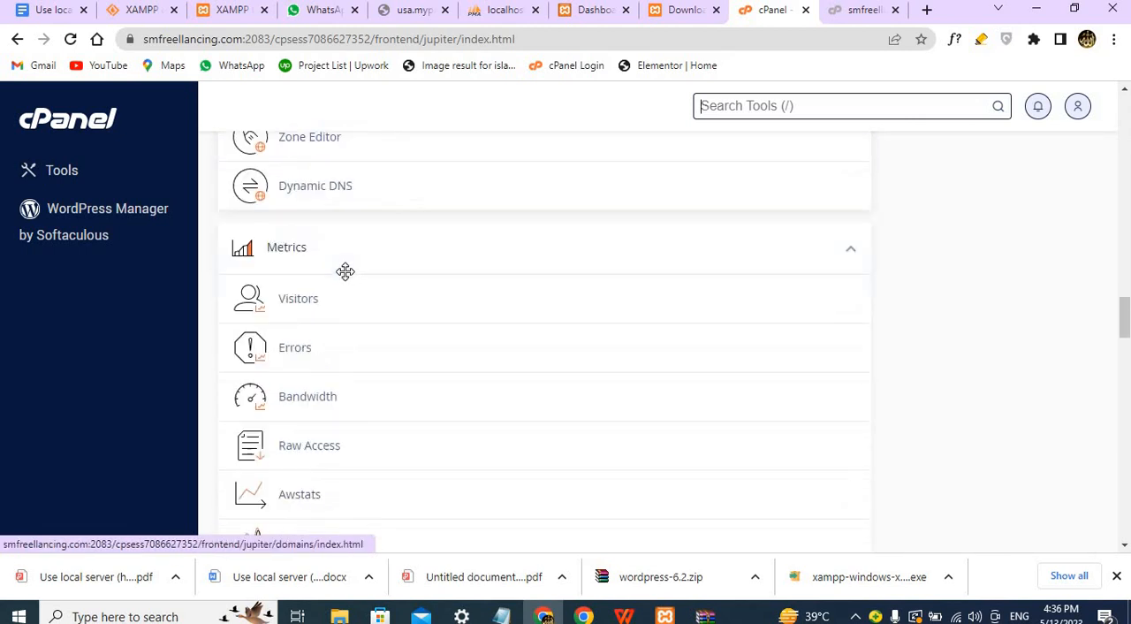
pyautogui.scroll(-20, 346, 279)
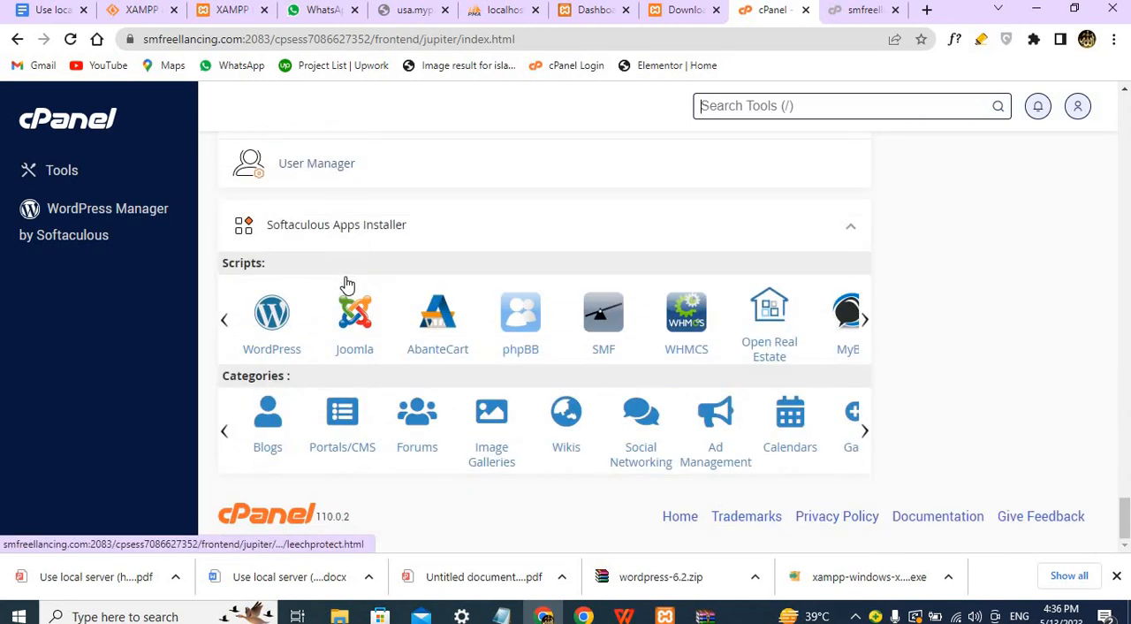
pyautogui.click(254, 345)
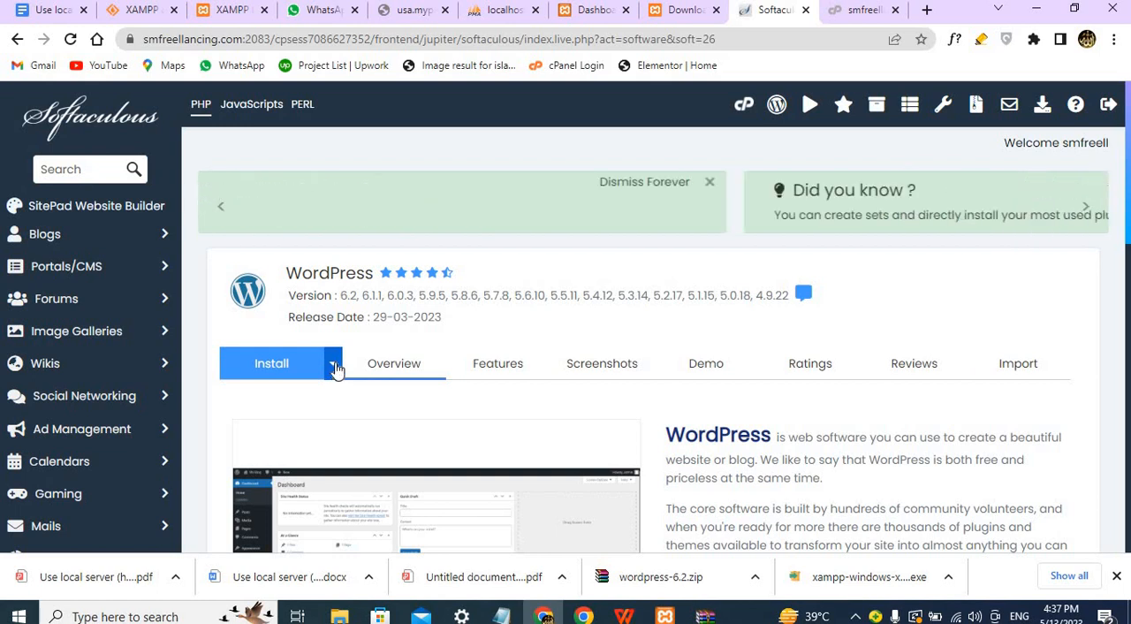
pyautogui.click(331, 373)
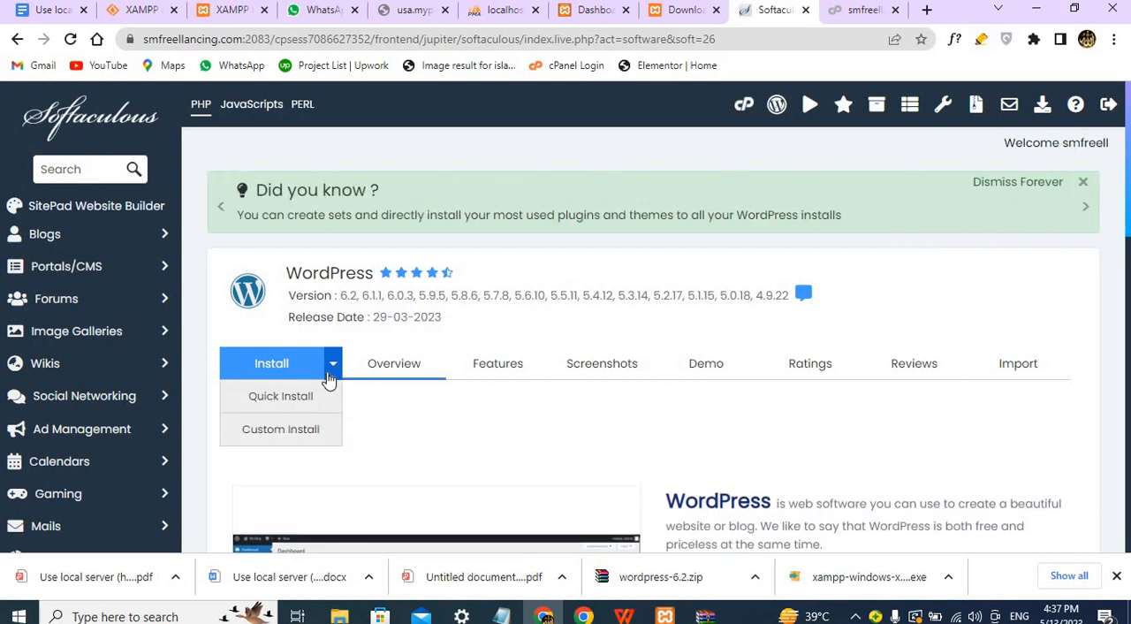
pyautogui.click(298, 430)
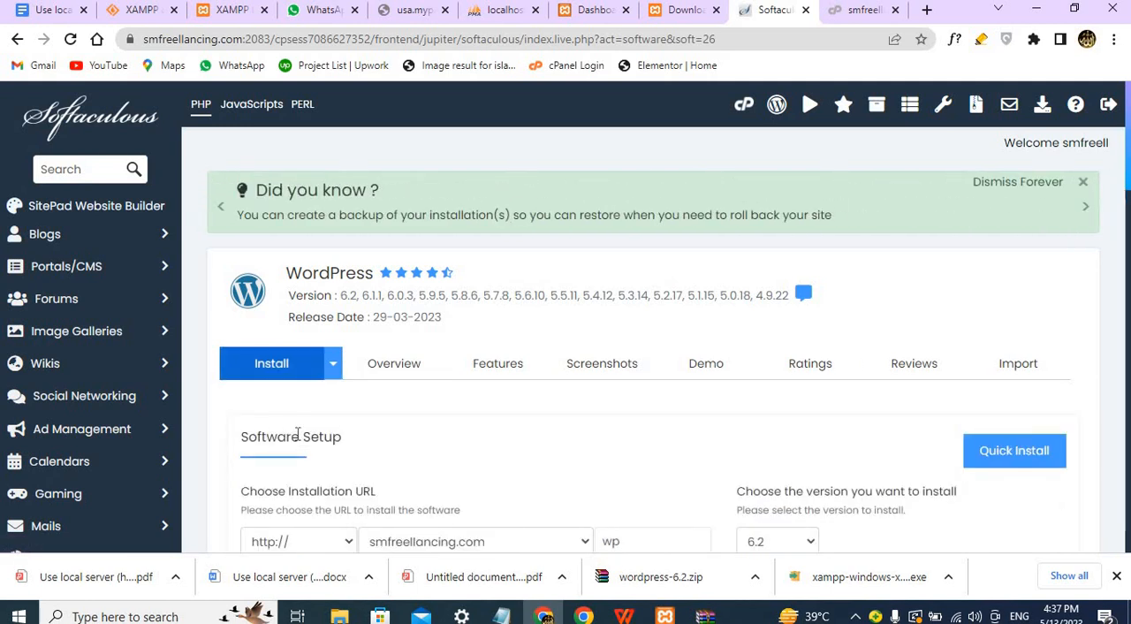
# Examine the installation URL settings in Software Setup, checking the install directory and the selectable domains.
pyautogui.scroll(-3, 368, 496)
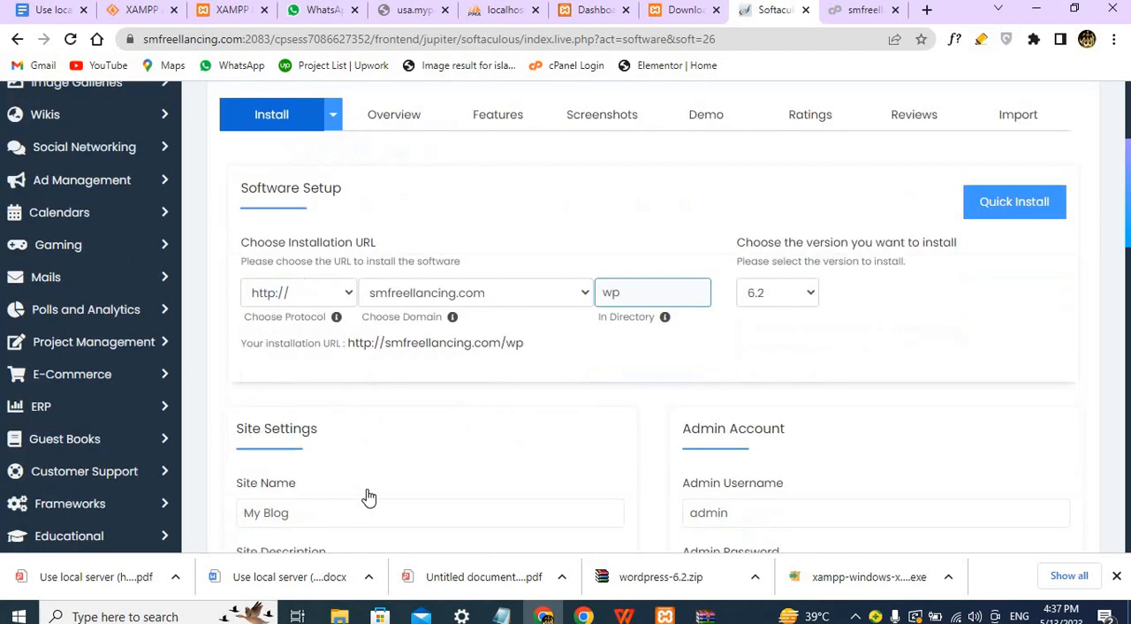
pyautogui.scroll(1, 368, 496)
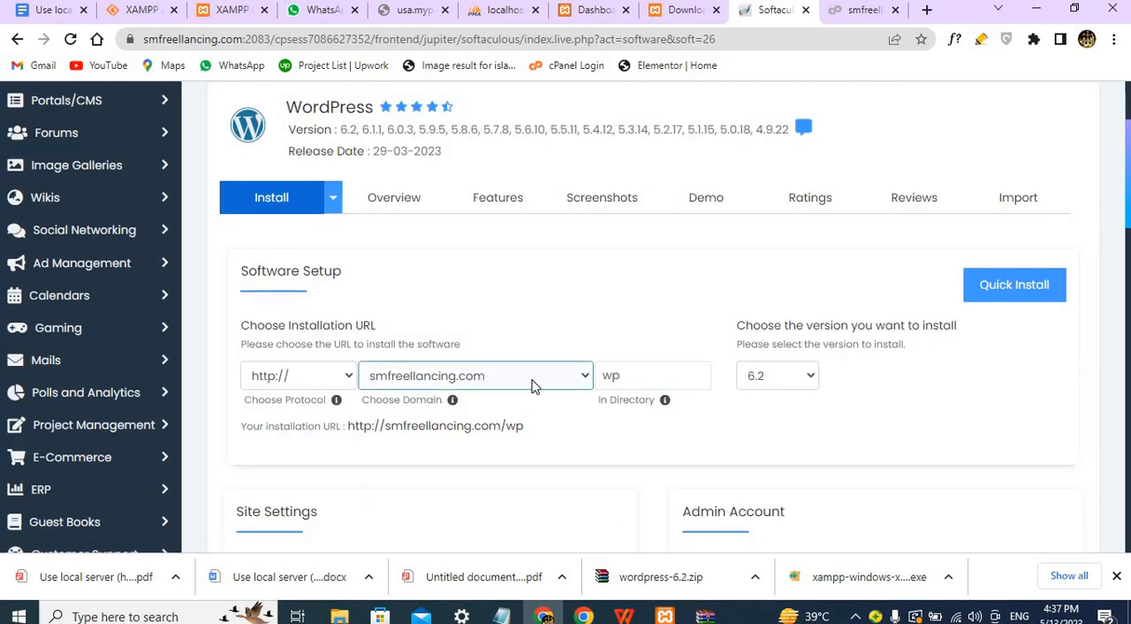
pyautogui.click(633, 371)
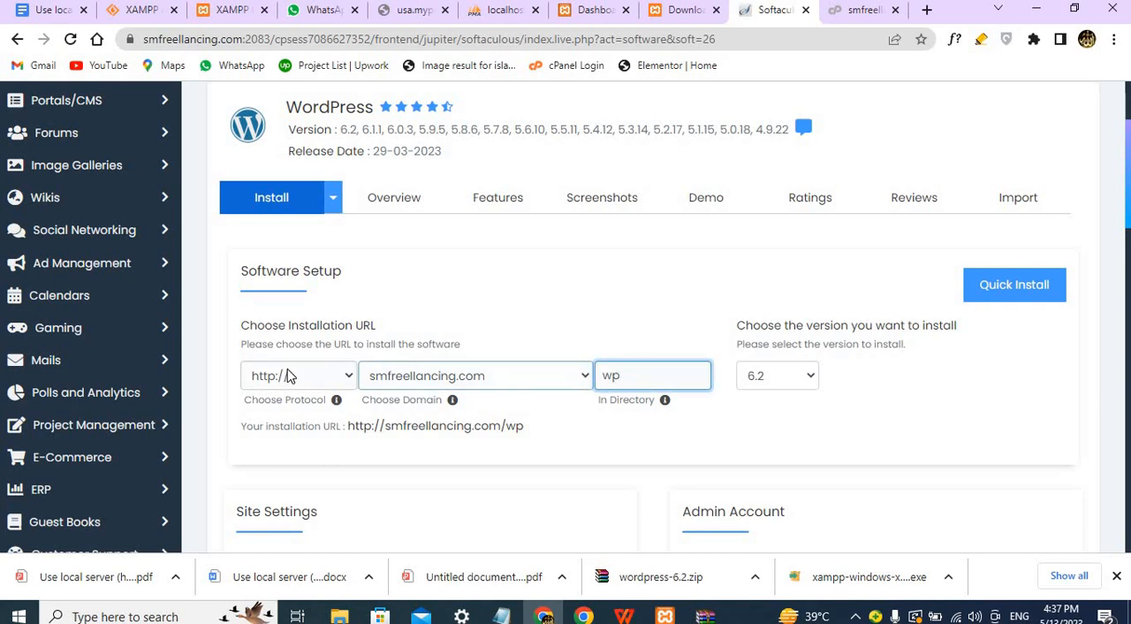
pyautogui.click(585, 378)
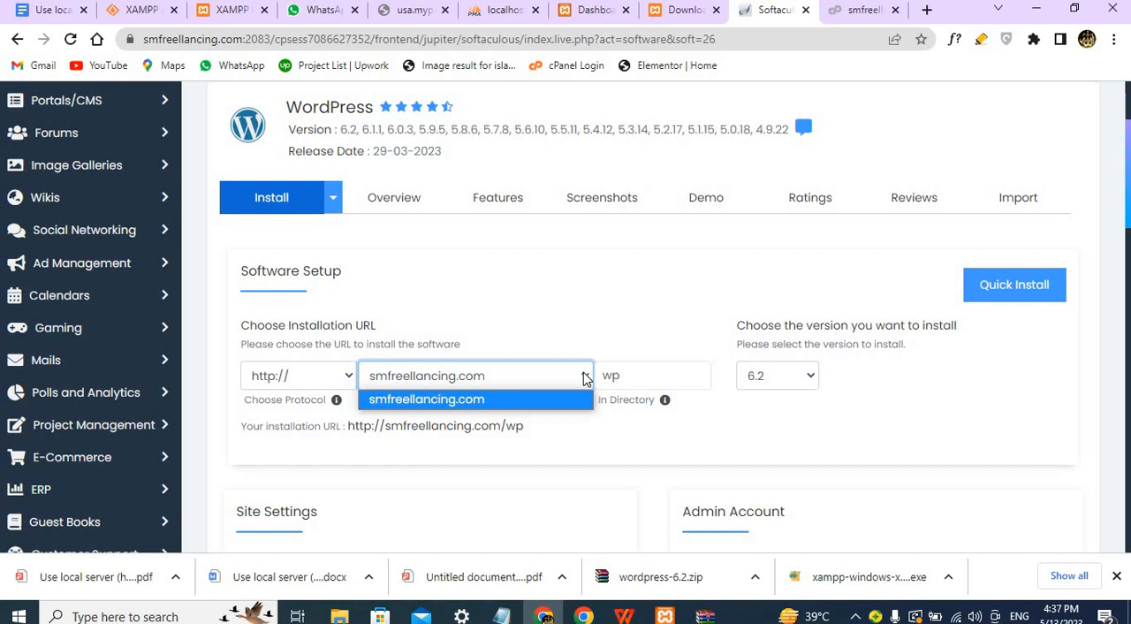
pyautogui.click(583, 378)
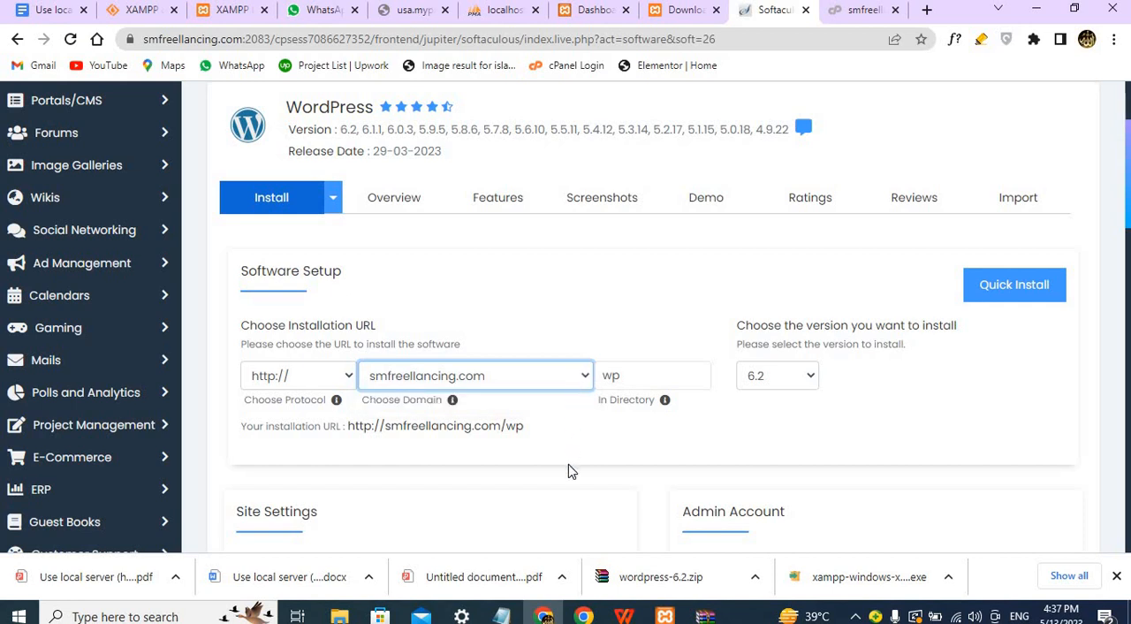
pyautogui.click(556, 388)
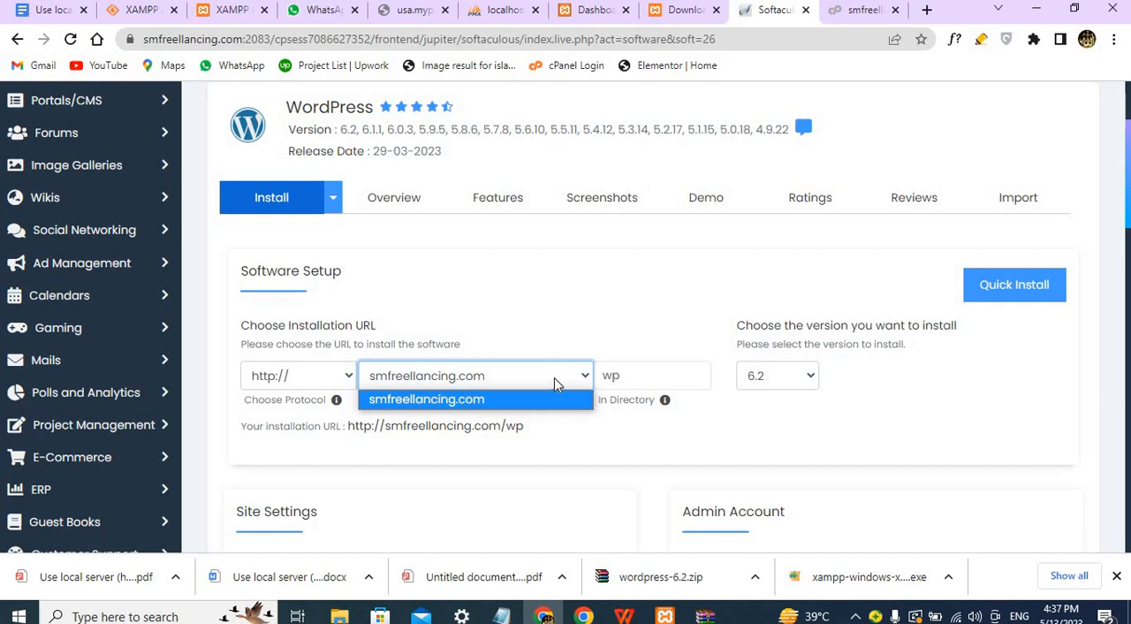
pyautogui.click(555, 375)
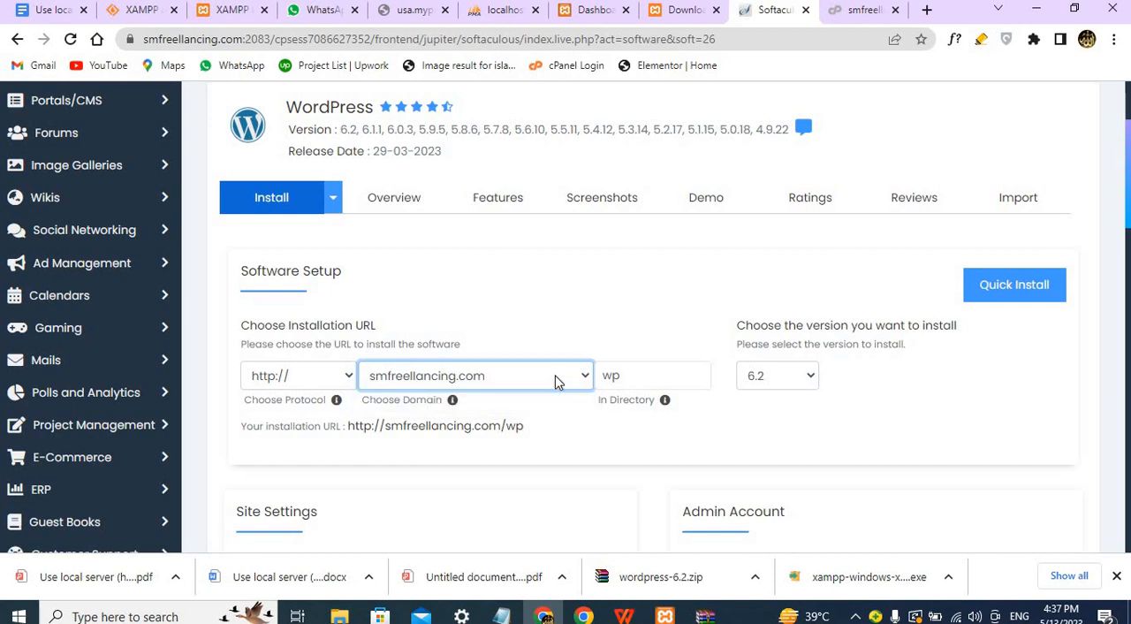
# Clear the wp install directory so WordPress installs at the root of smfreellancing.com.
pyautogui.click(651, 375)
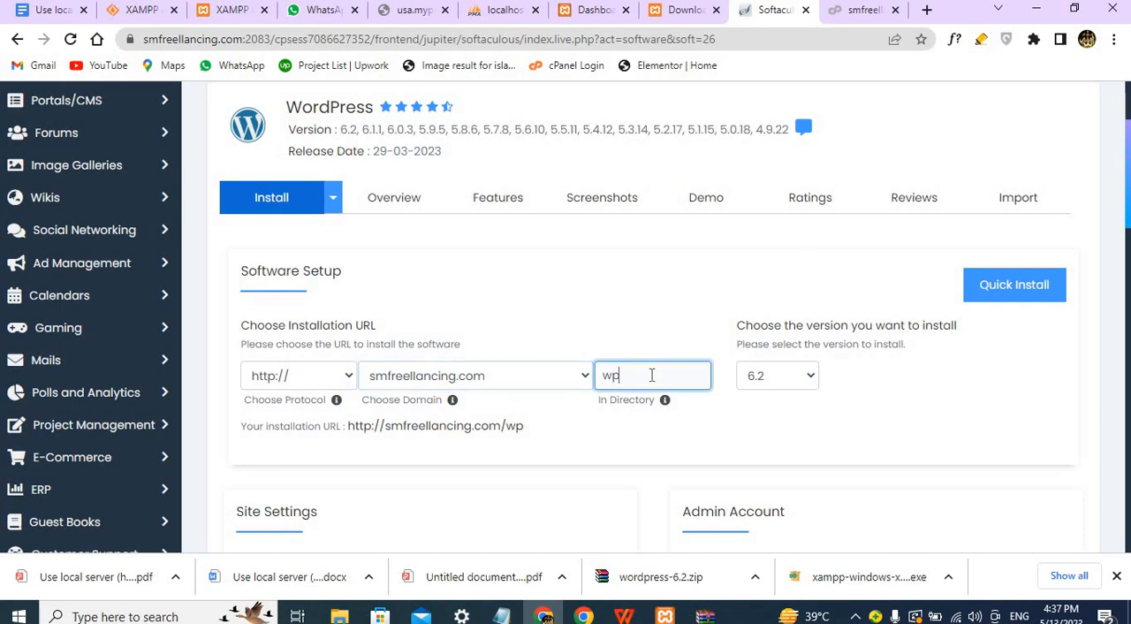
pyautogui.press('BackSpace')
pyautogui.press('BackSpace')
pyautogui.scroll(-4, 662, 431)
pyautogui.scroll(1, 661, 431)
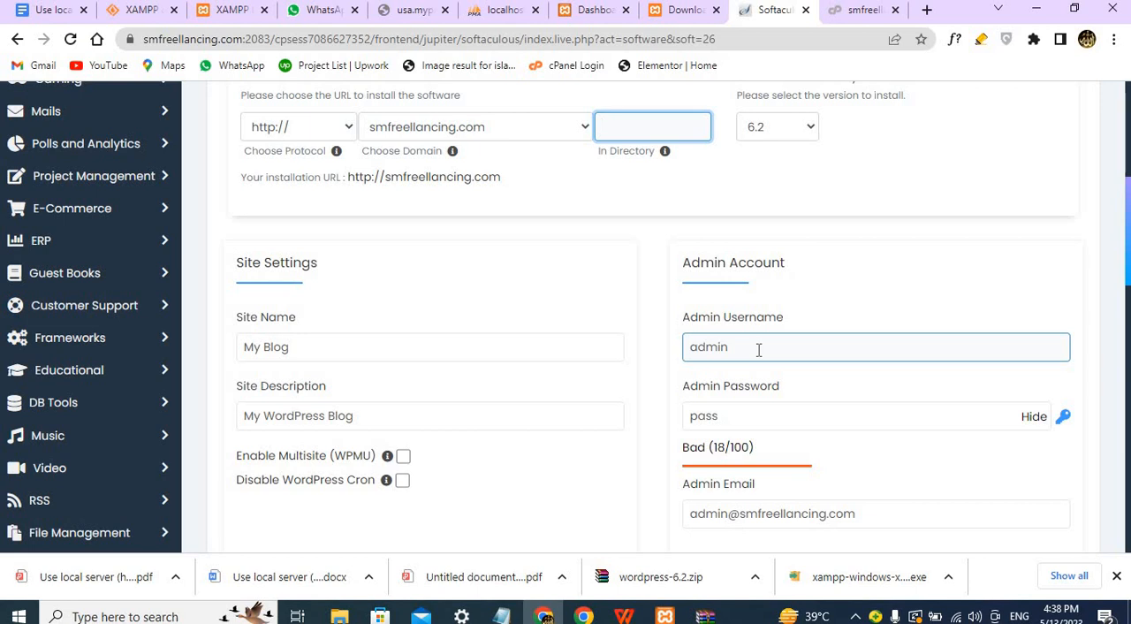
# Look at the local enabler2 WordPress dashboard and its login page, and return to the Softaculous install form.
pyautogui.click(685, 11)
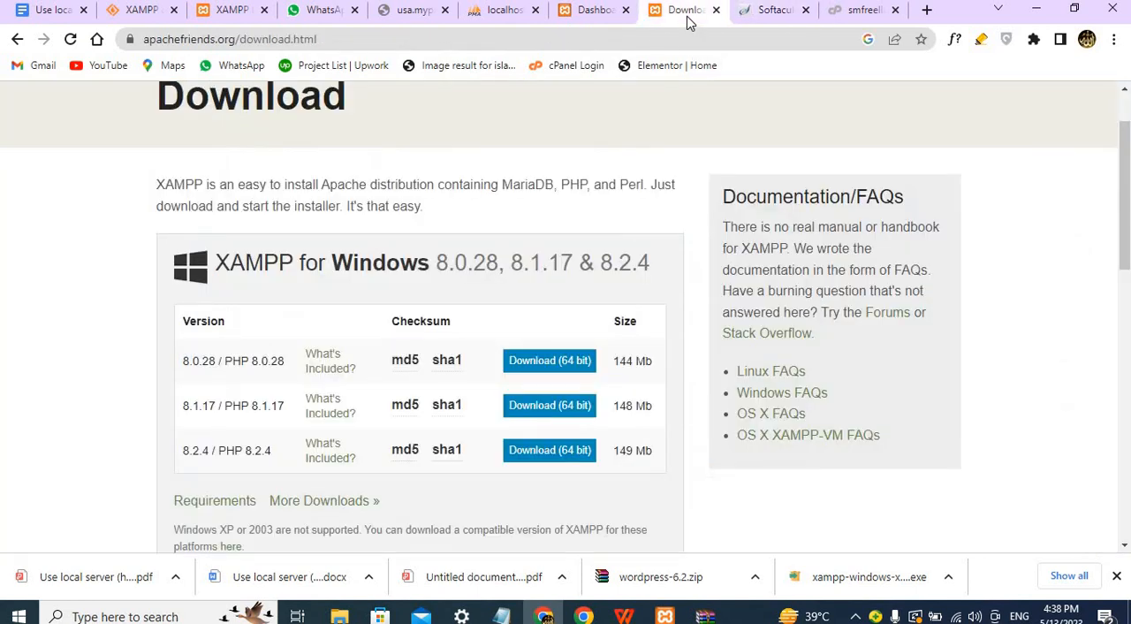
pyautogui.click(609, 10)
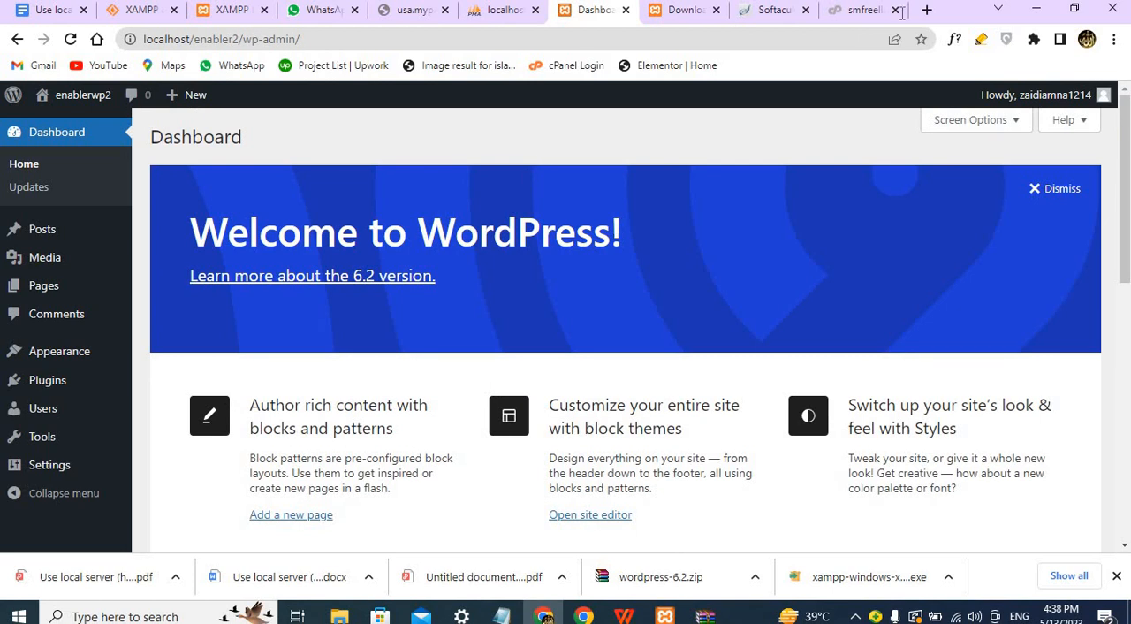
pyautogui.click(16, 40)
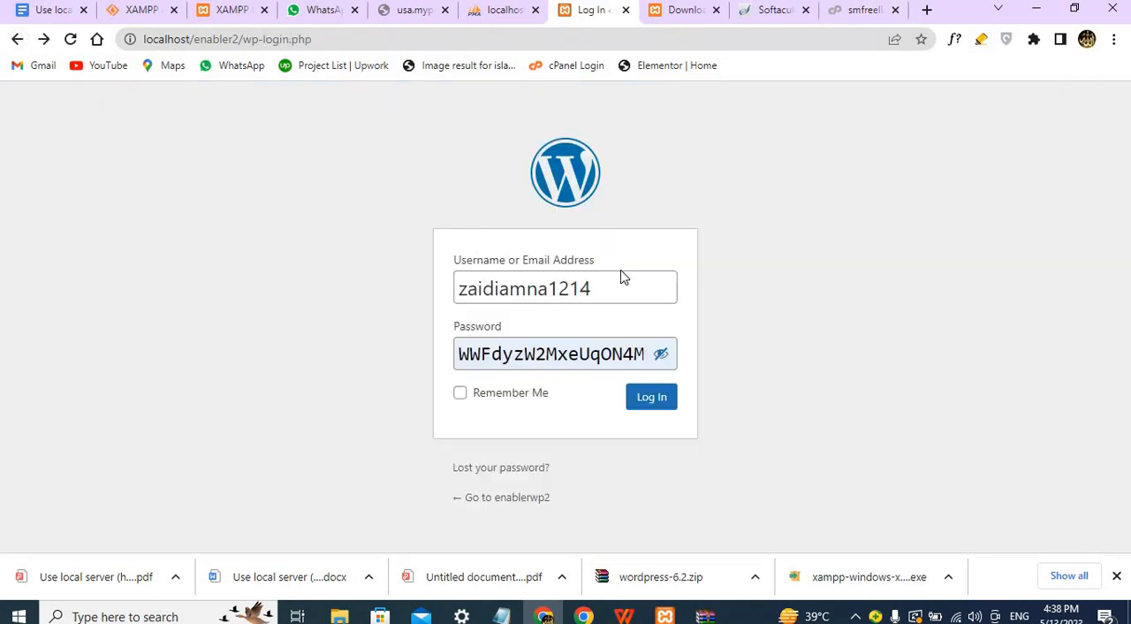
pyautogui.click(854, 12)
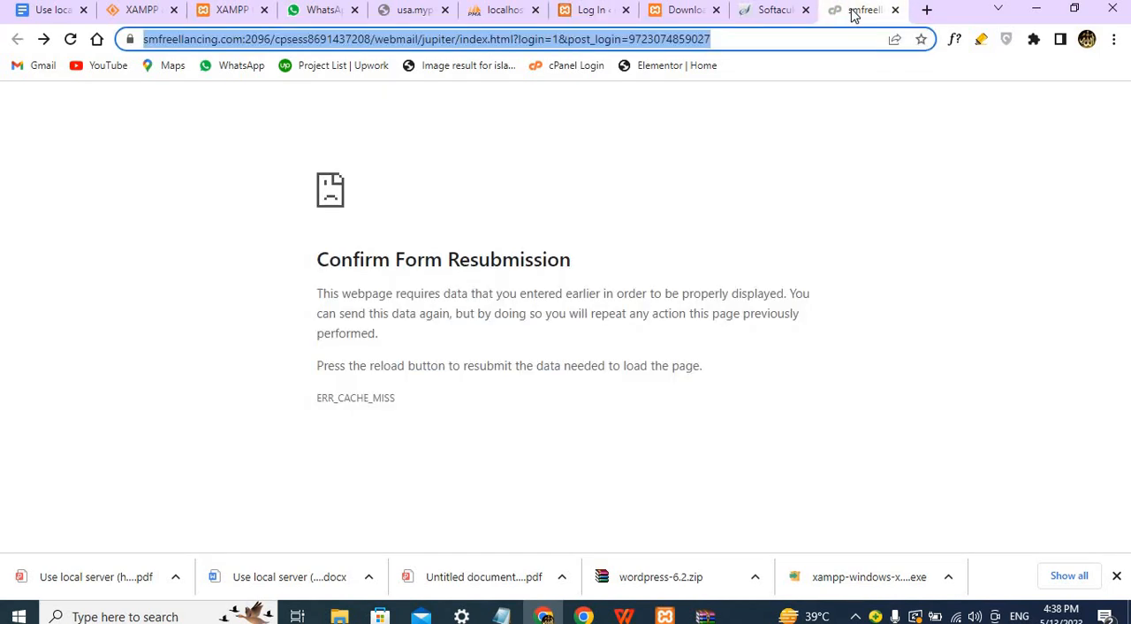
pyautogui.click(765, 11)
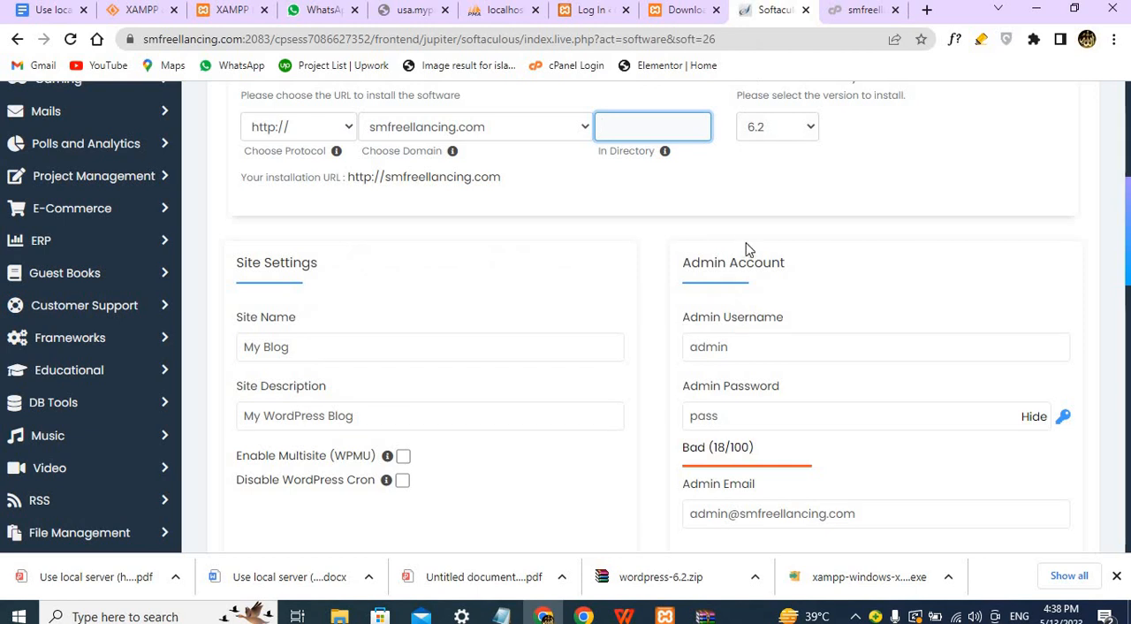
# Generate a random strong password for the WordPress admin account.
pyautogui.click(744, 343)
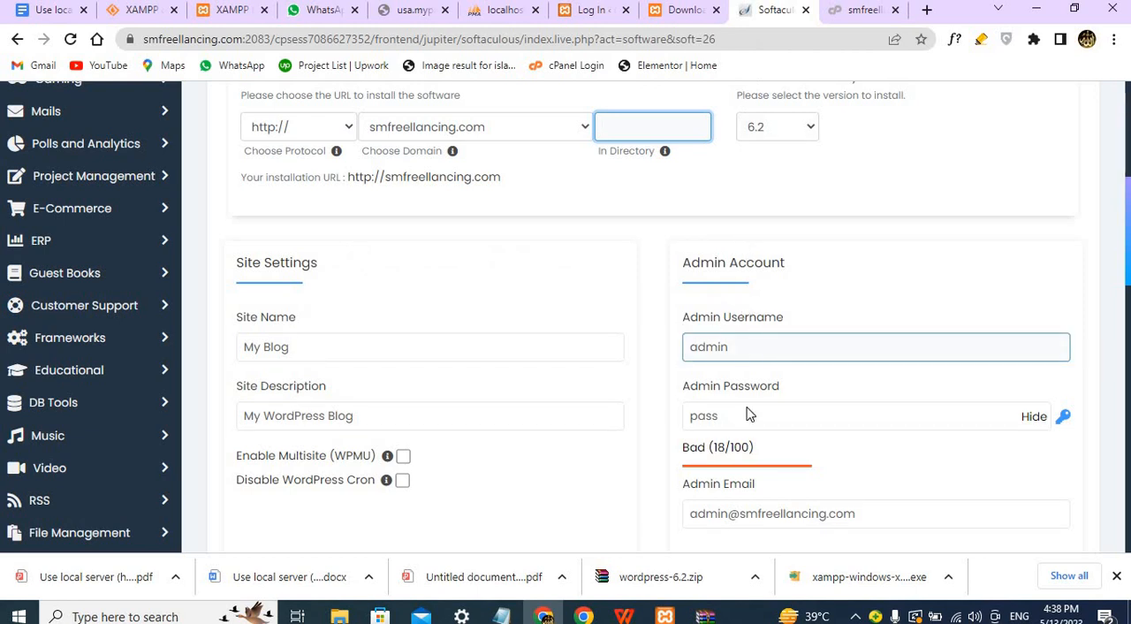
pyautogui.click(795, 415)
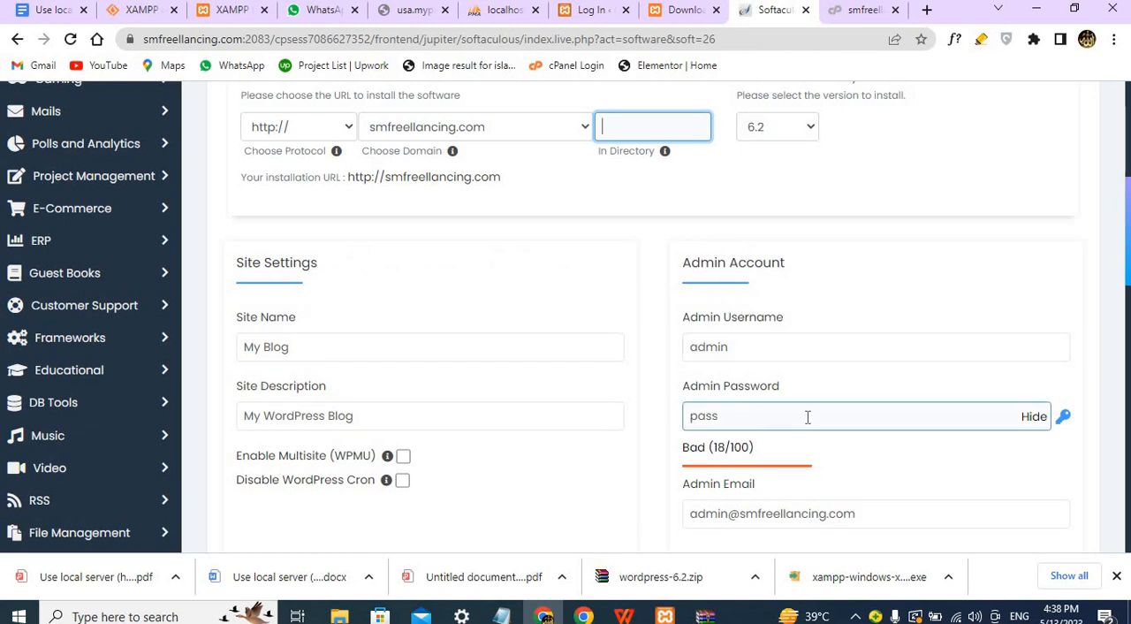
pyautogui.click(1064, 418)
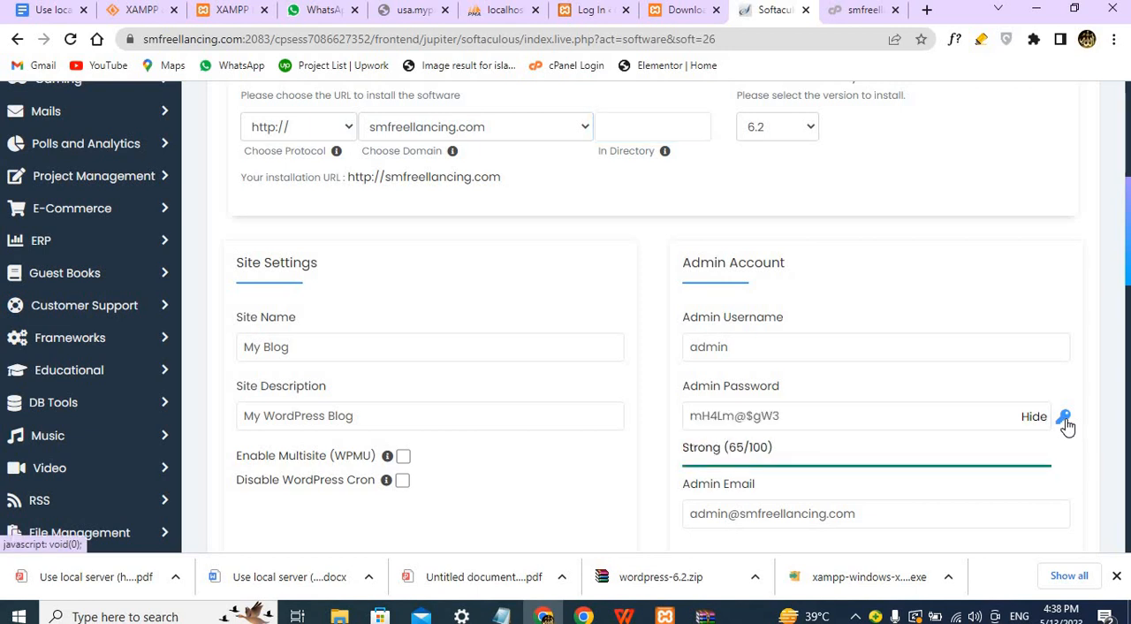
# Copy the generated admin password and paste it into the message draft of the open WhatsApp chat.
pyautogui.click(858, 414)
pyautogui.tripleClick(850, 413)
pyautogui.hotkey('ctrl', 'c')
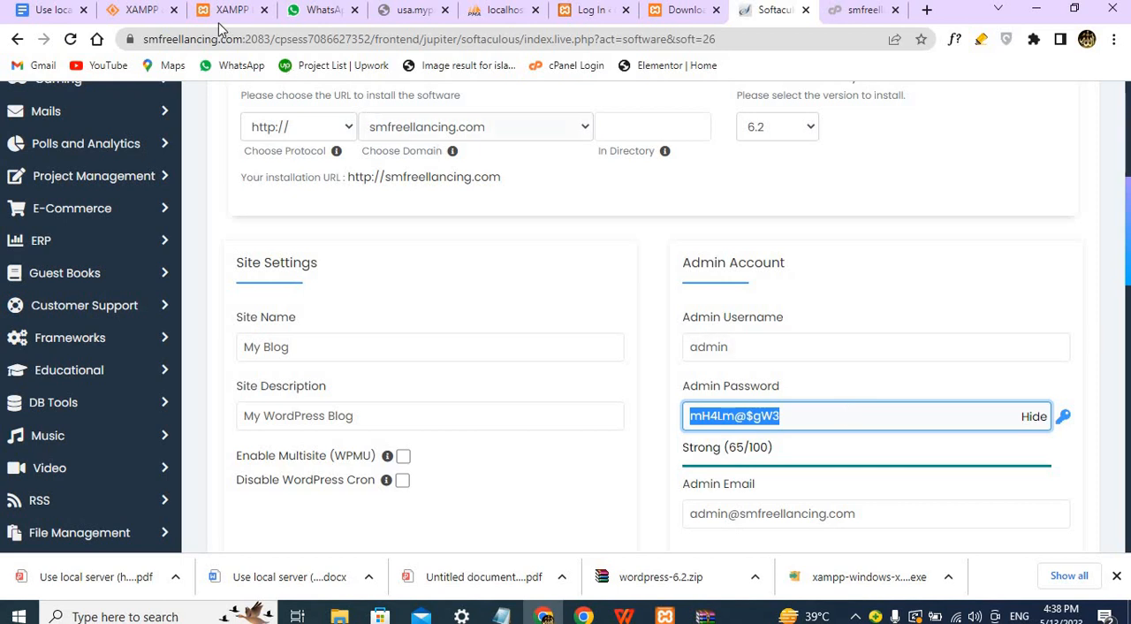
pyautogui.click(323, 11)
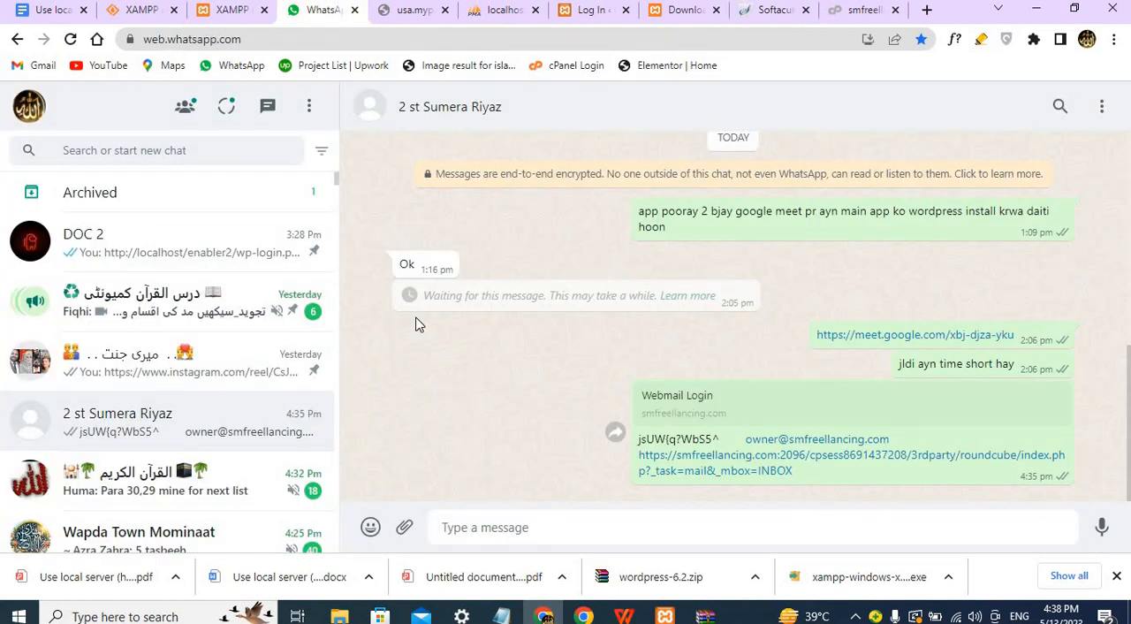
pyautogui.click(464, 527)
pyautogui.hotkey('ctrl', 'v')
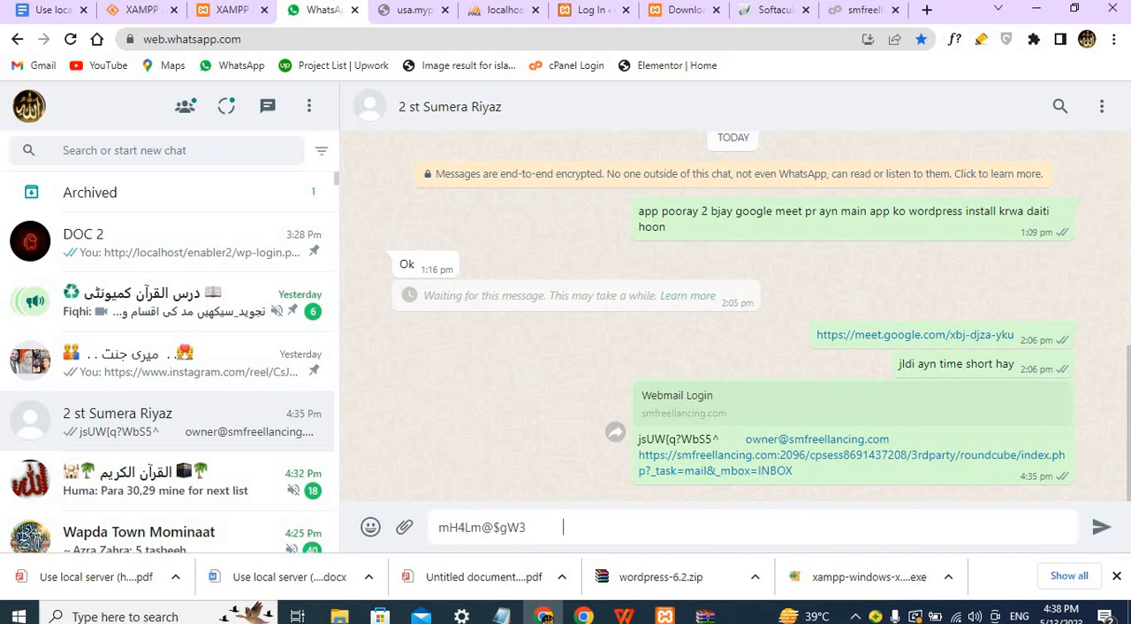
# Return to the Softaculous install form and set the site name to PORTFOLIO.
pyautogui.click(765, 12)
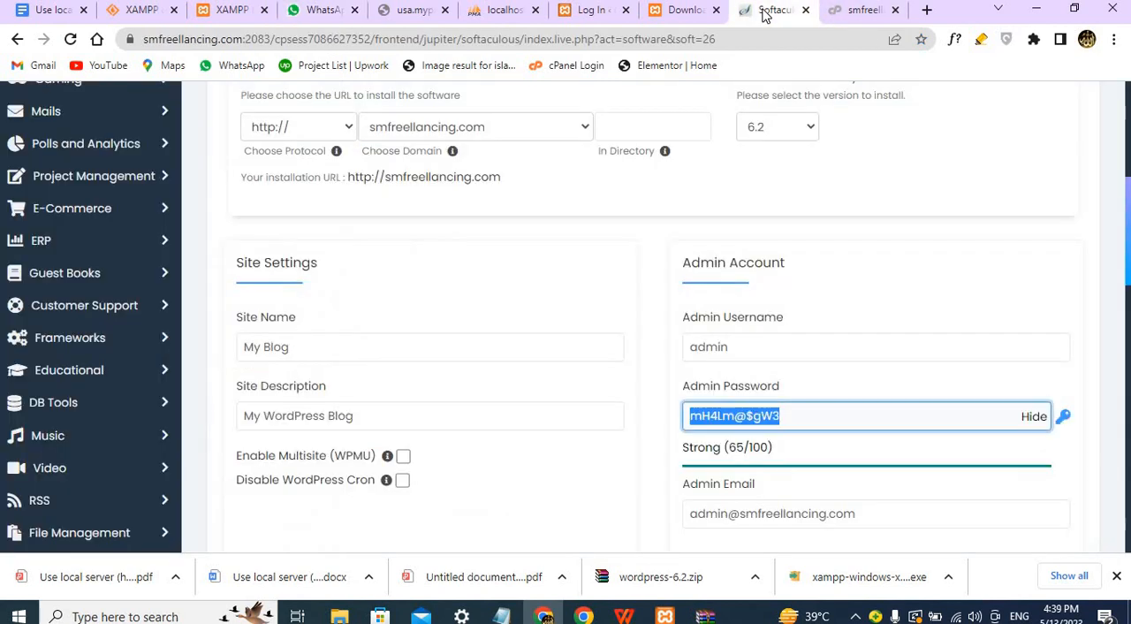
pyautogui.tripleClick(398, 356)
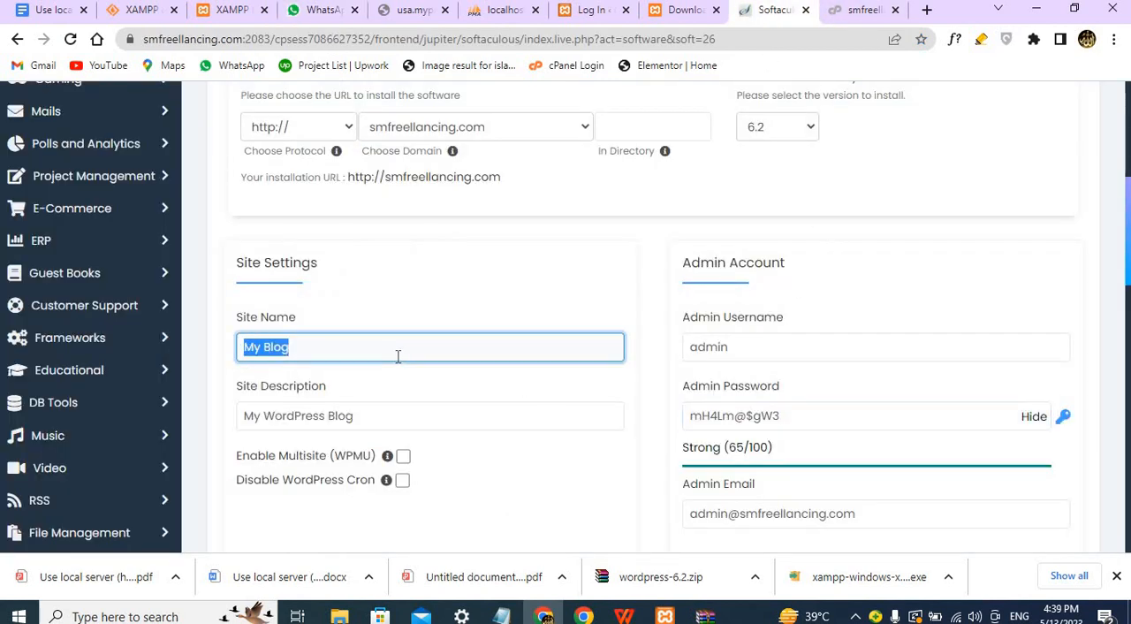
pyautogui.write('my')
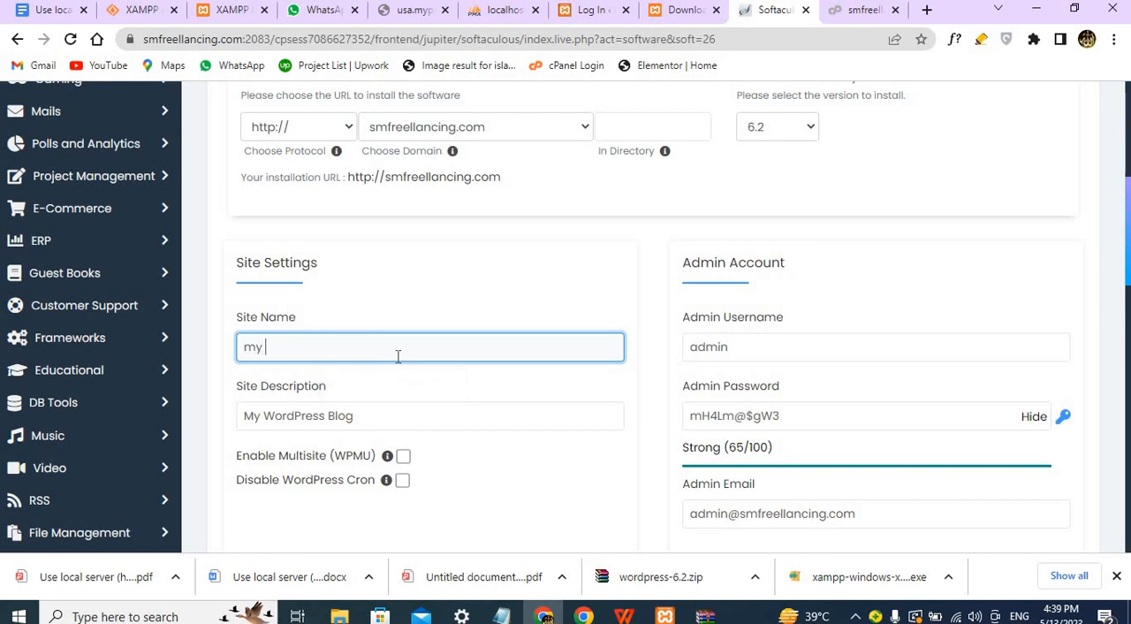
pyautogui.press('BackSpace')
pyautogui.press('BackSpace')
pyautogui.write('PORTFOLIO')
# Set the site description to MY EXCLUSIVE SERVICES.
pyautogui.tripleClick(365, 410)
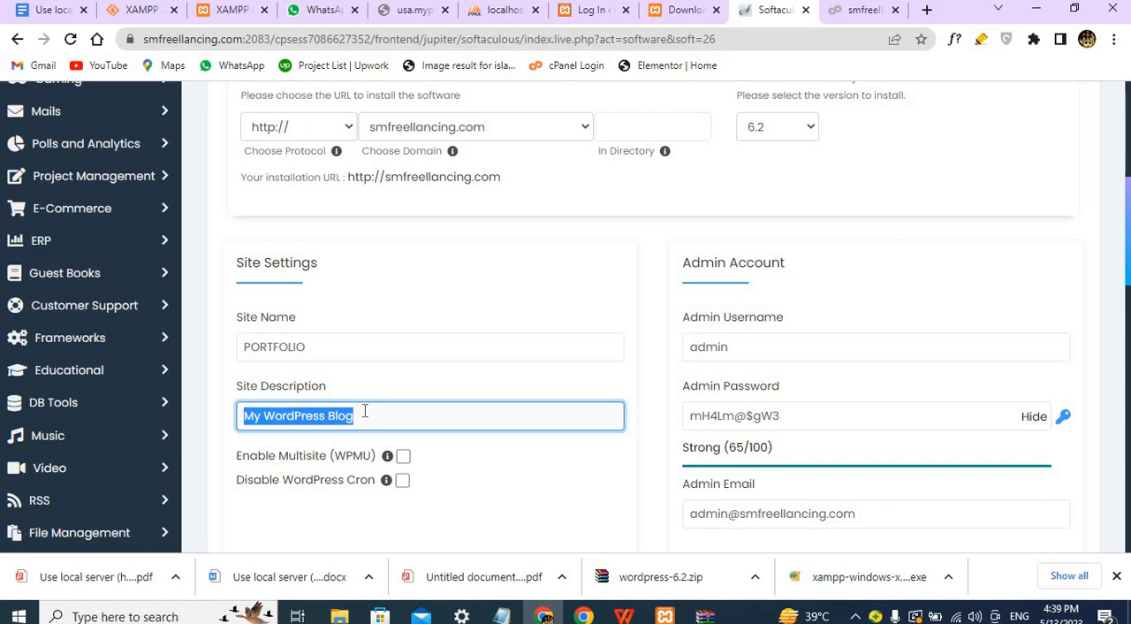
pyautogui.write('MY EXC')
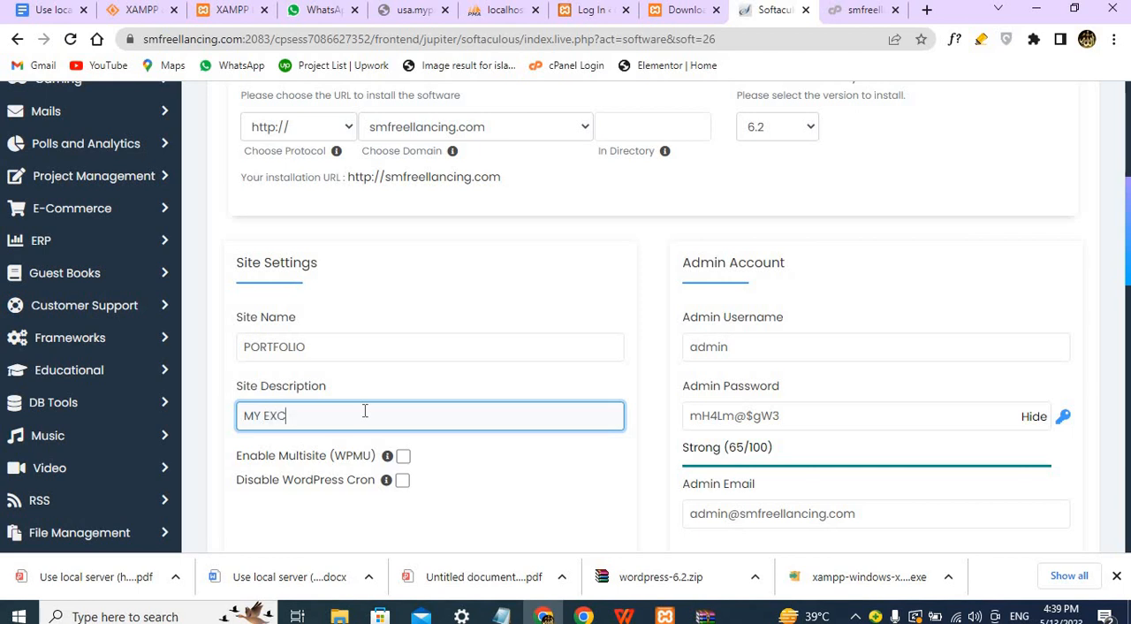
pyautogui.write('LUSIVE SERVICES')
# Review the install form's language and plugin options, installation URL, domain choices, admin account and site settings.
pyautogui.scroll(-1, 365, 412)
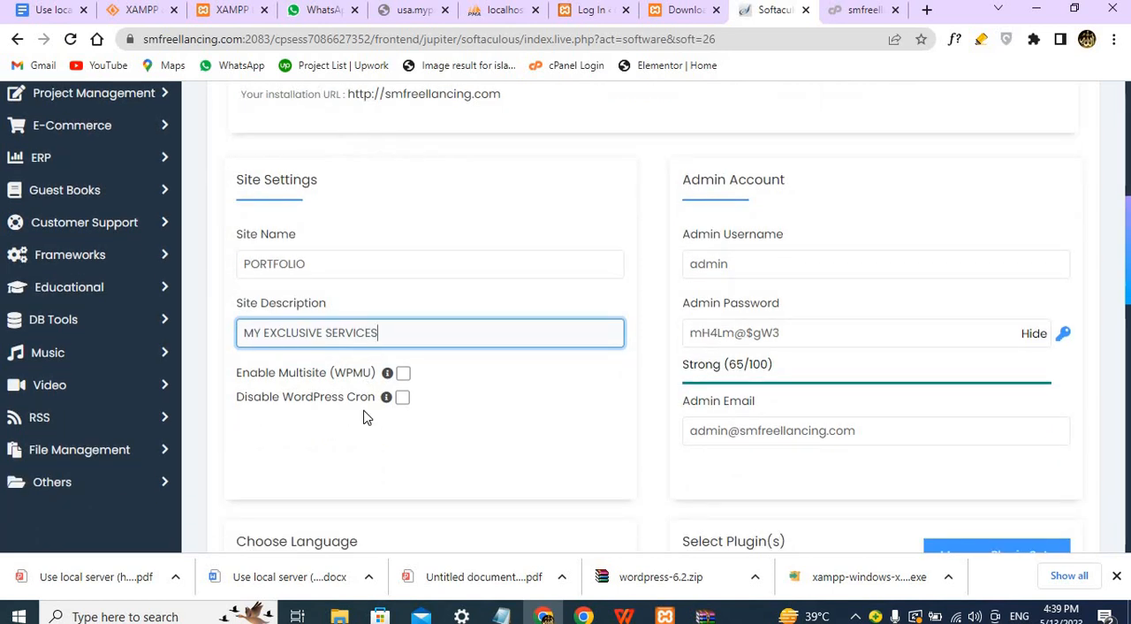
pyautogui.scroll(-1, 404, 409)
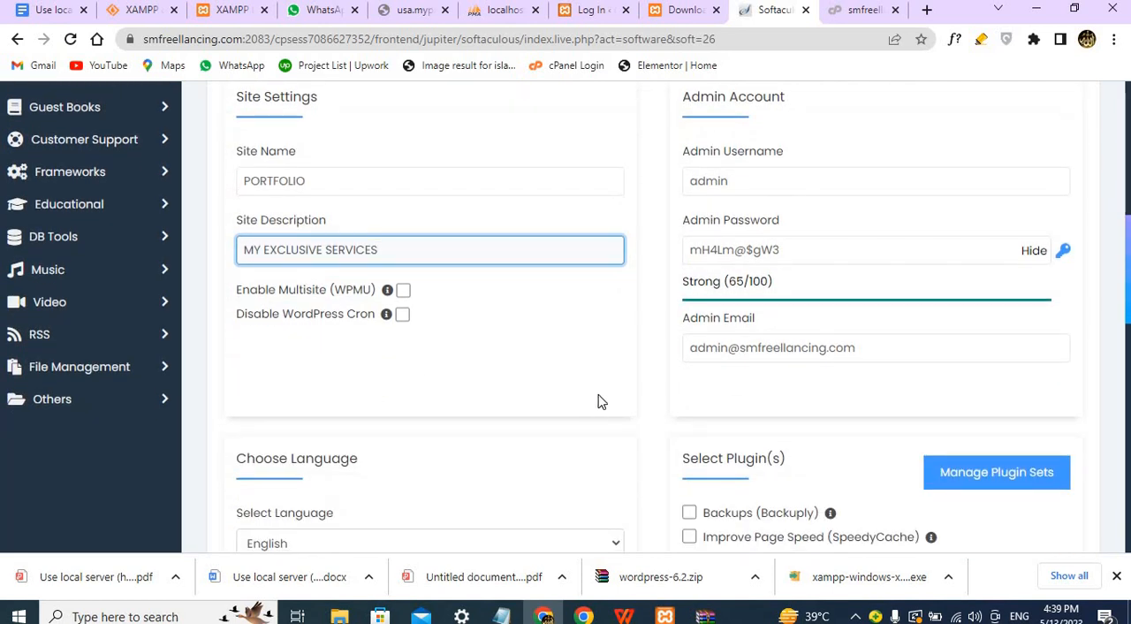
pyautogui.scroll(-2, 549, 388)
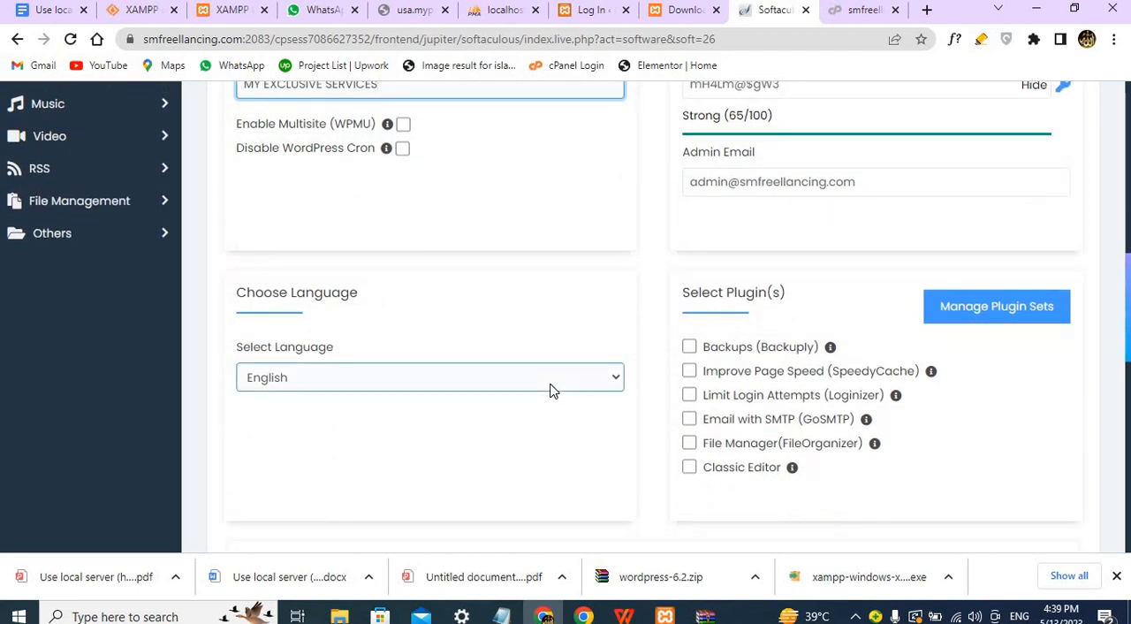
pyautogui.scroll(6, 549, 388)
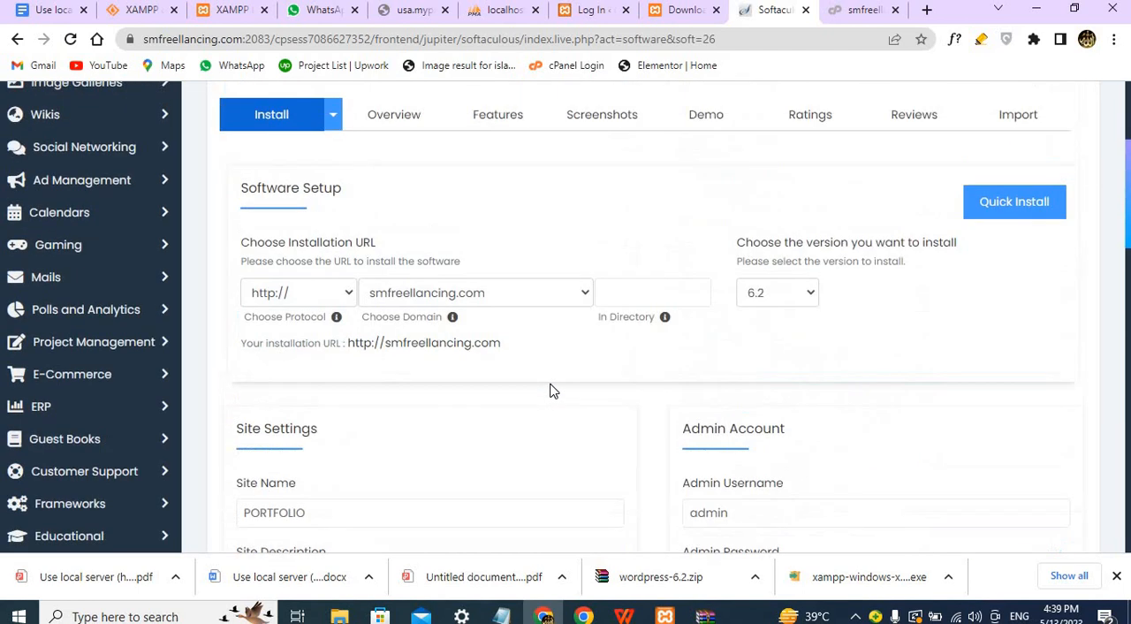
pyautogui.click(645, 303)
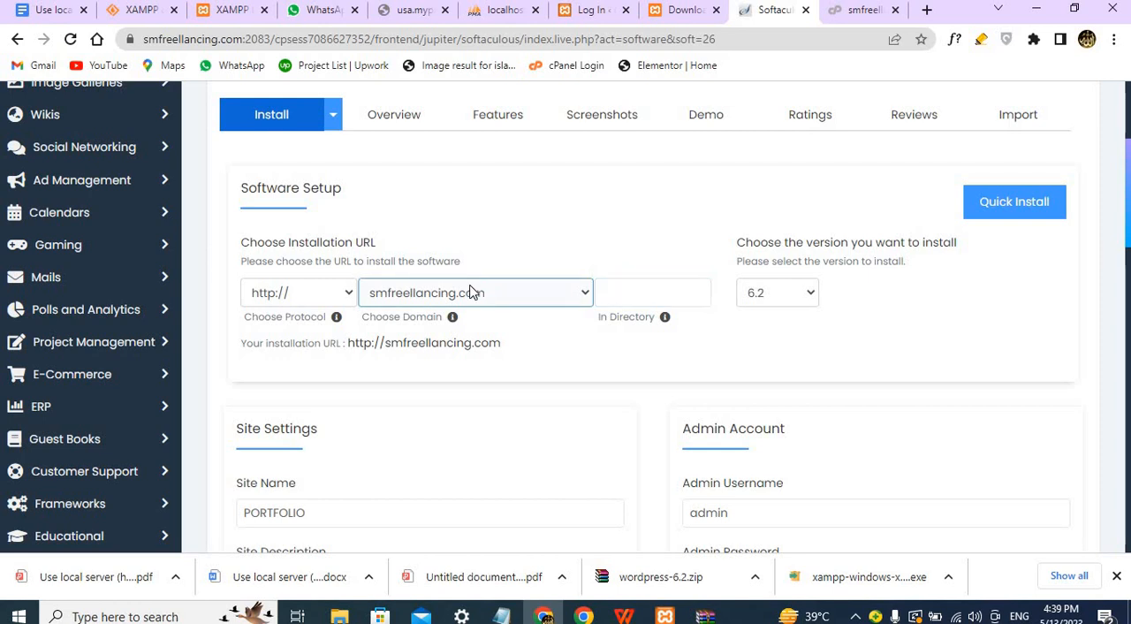
pyautogui.click(582, 297)
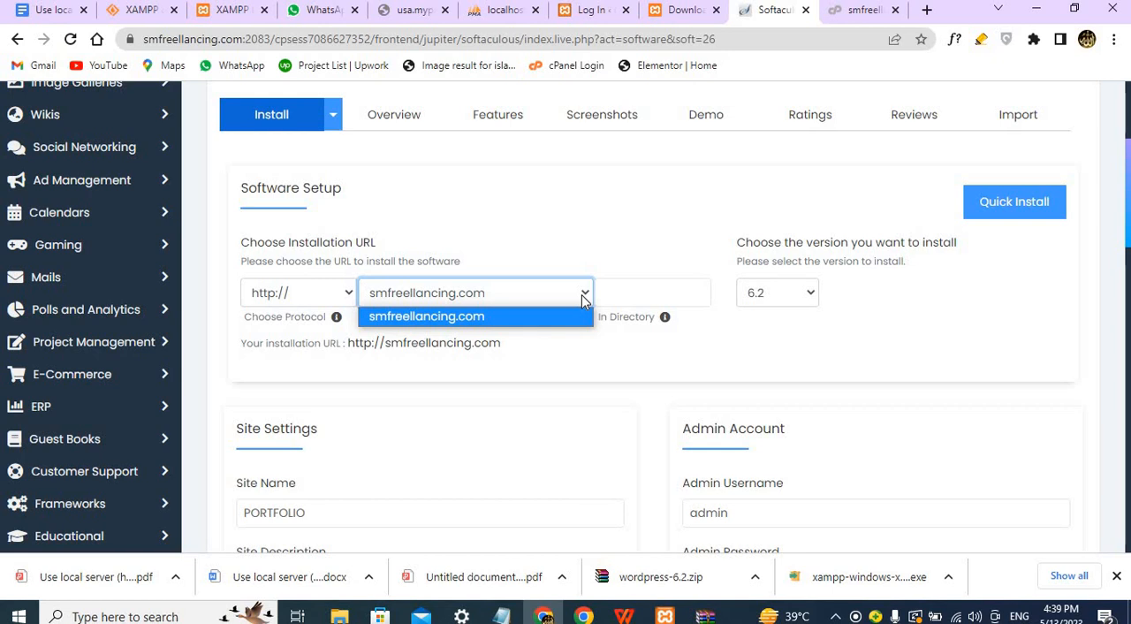
pyautogui.click(582, 299)
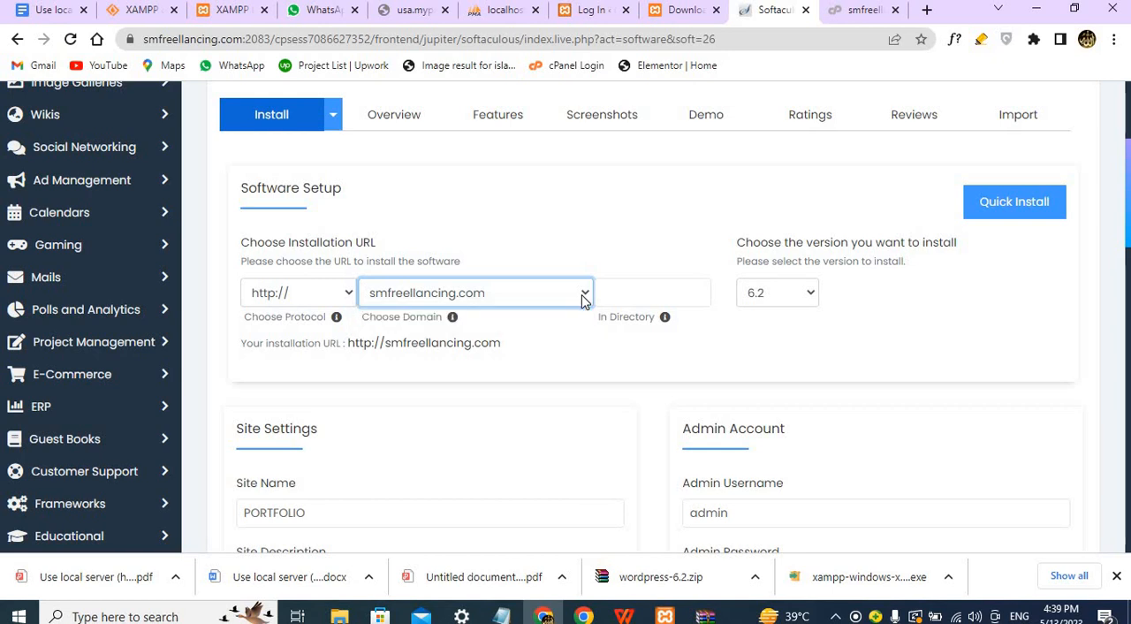
pyautogui.scroll(-3, 583, 297)
pyautogui.click(752, 252)
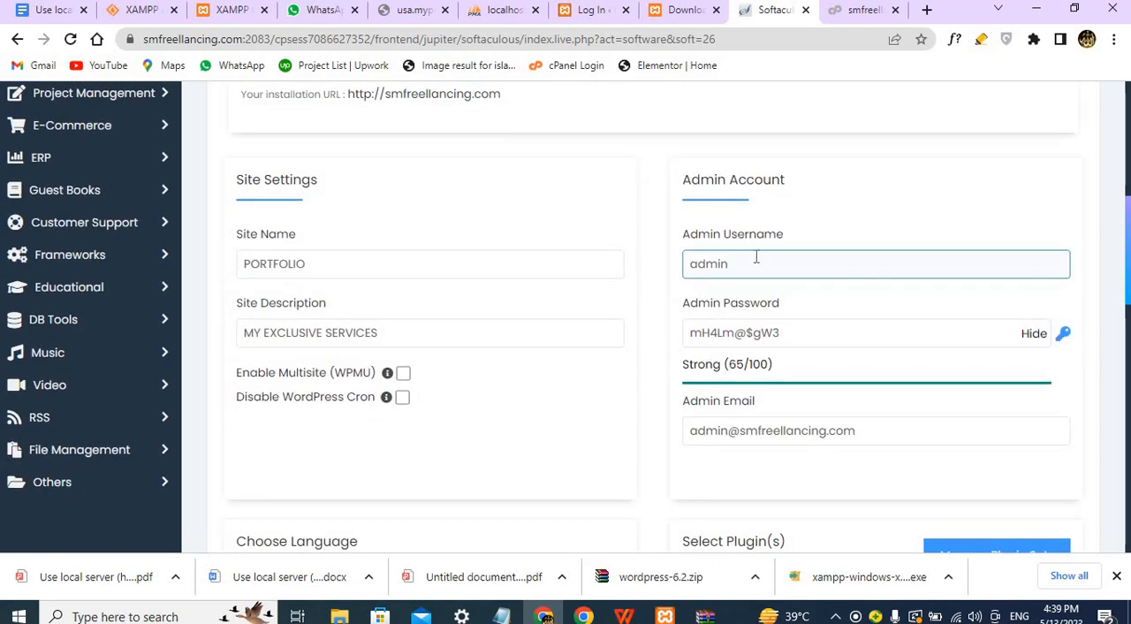
pyautogui.click(805, 335)
pyautogui.click(343, 265)
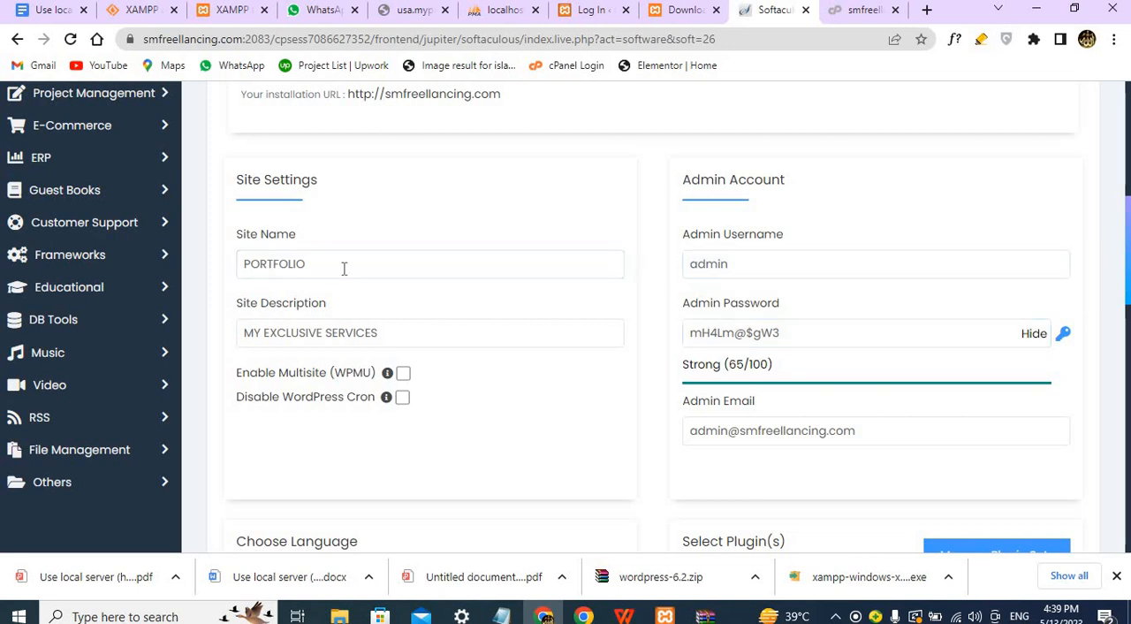
pyautogui.click(352, 327)
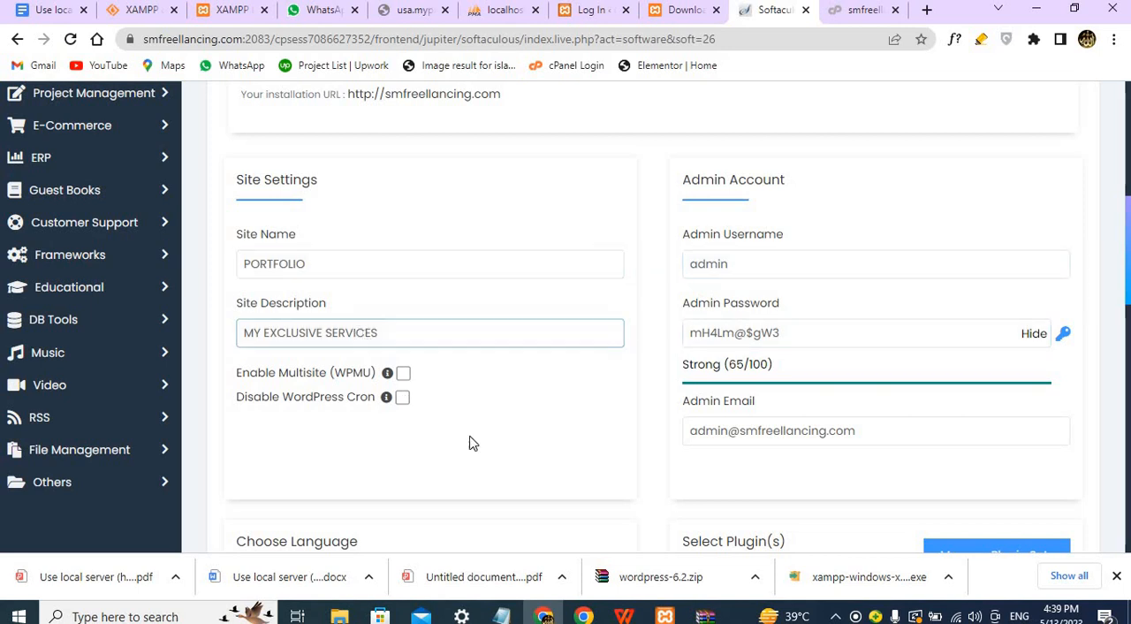
# Install WordPress on smfreellancing.com with the configured settings.
pyautogui.scroll(-5, 482, 454)
pyautogui.scroll(-5, 489, 453)
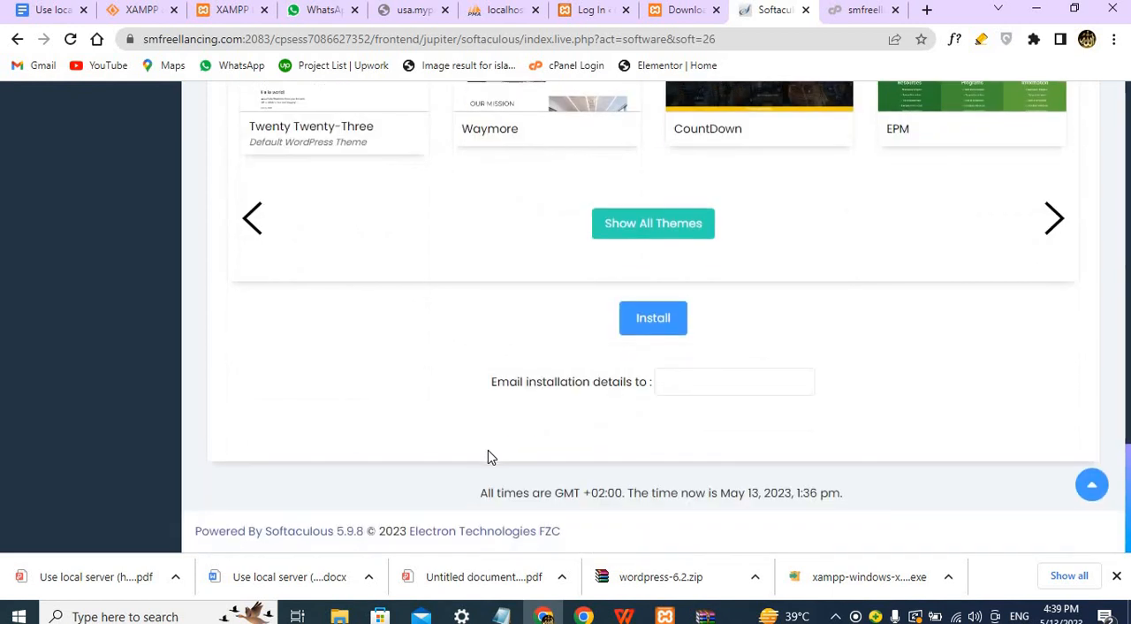
pyautogui.click(627, 318)
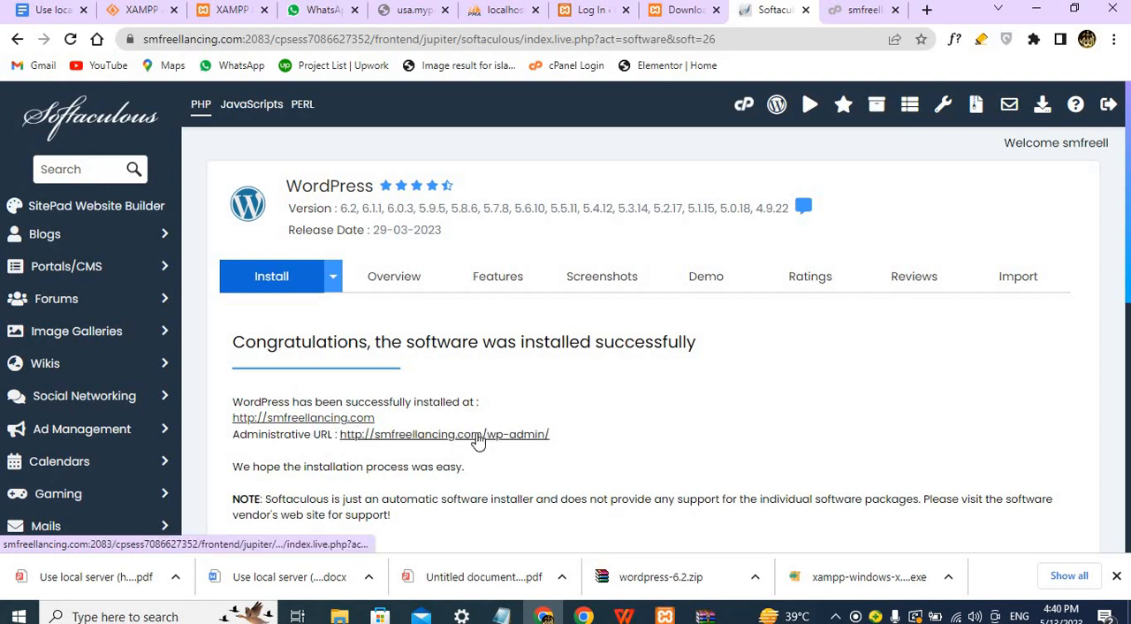
# Consult the admin login URL notes in Google Docs and the hosting login details earlier in the WhatsApp chat.
pyautogui.click(55, 15)
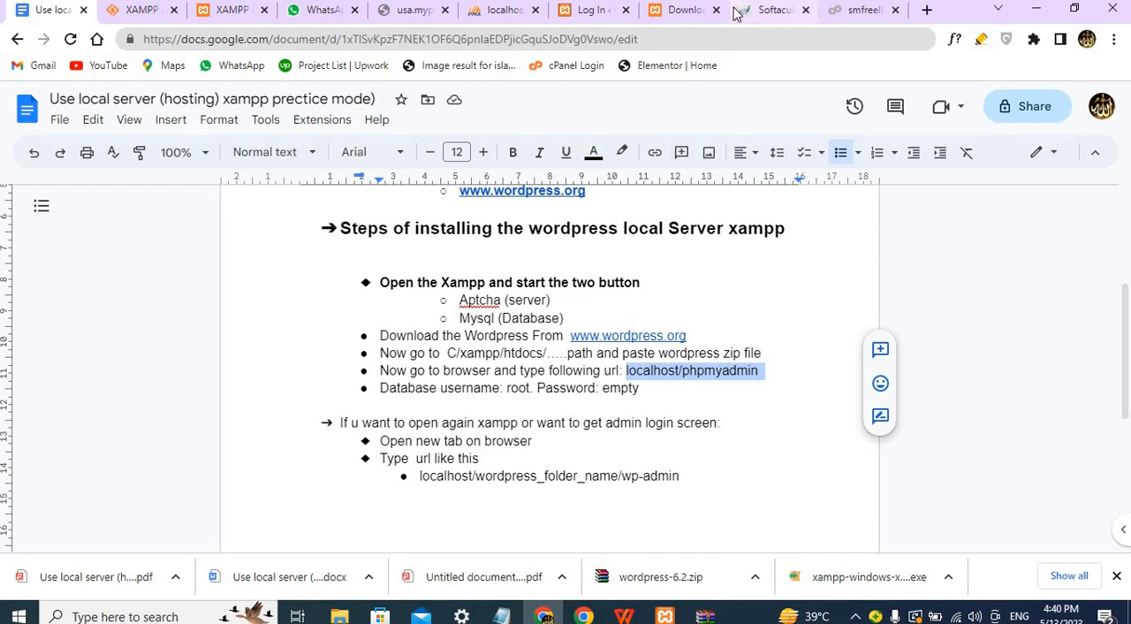
pyautogui.click(763, 13)
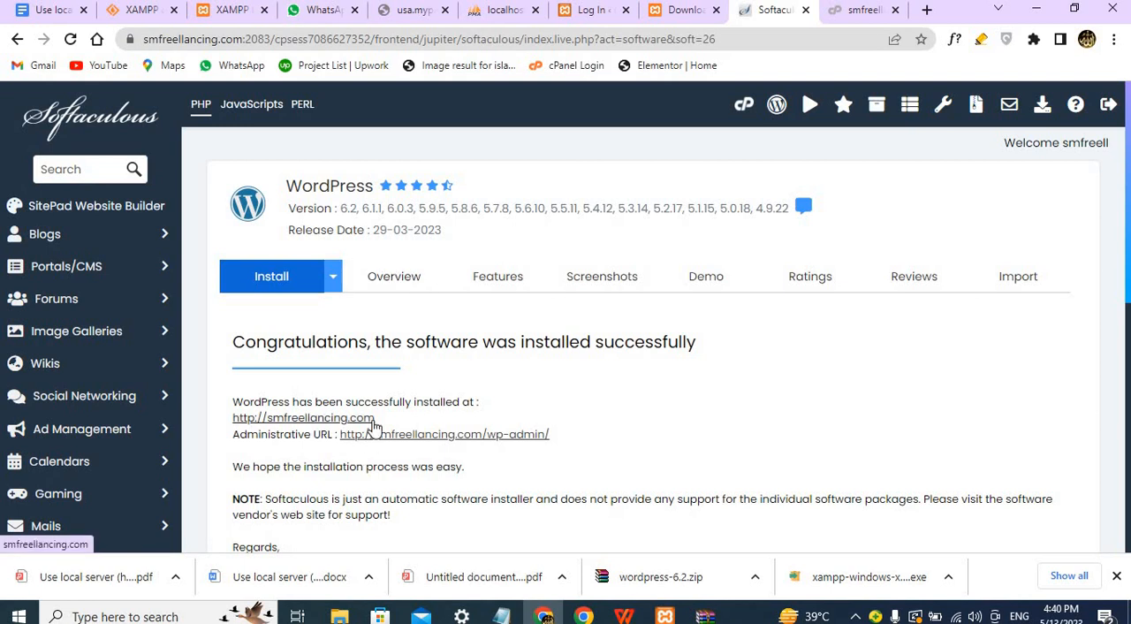
pyautogui.click(322, 11)
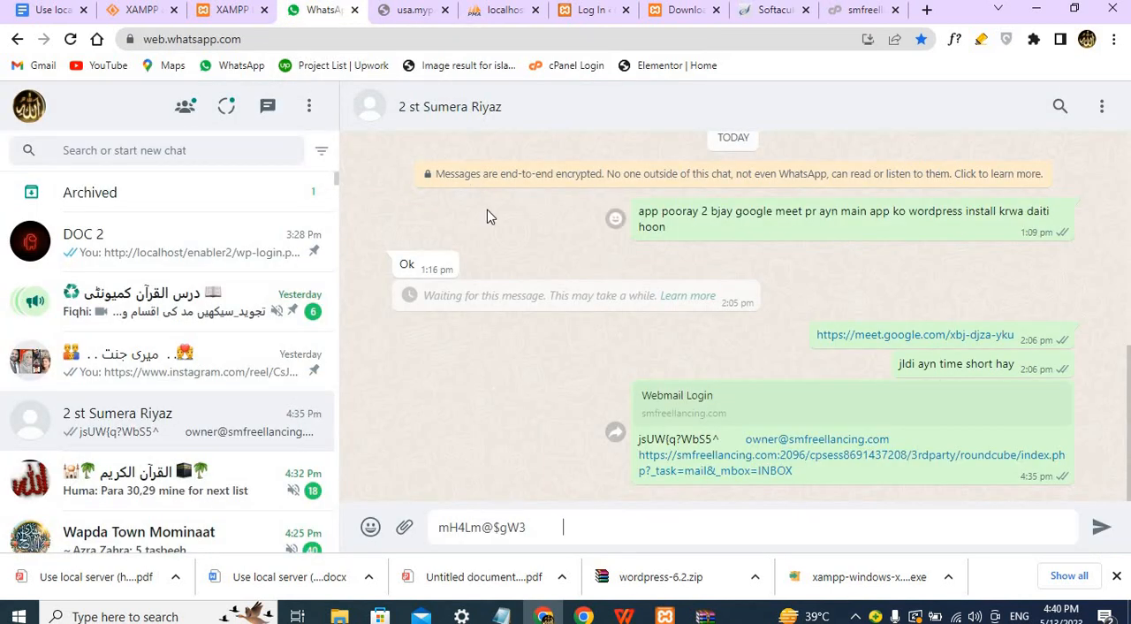
pyautogui.scroll(15, 490, 216)
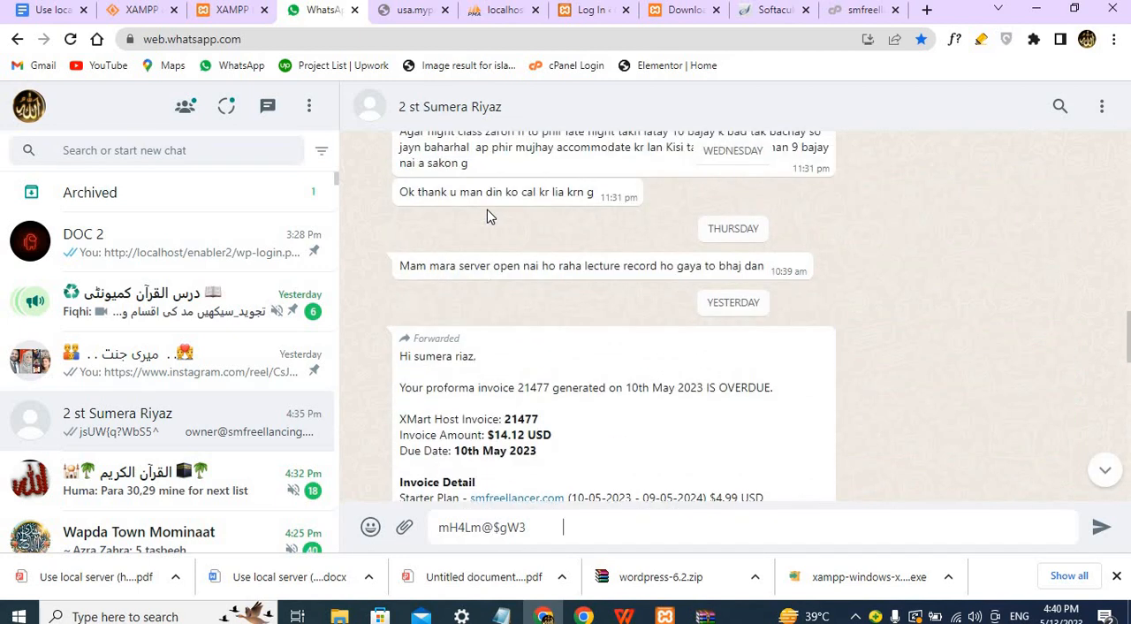
pyautogui.scroll(10, 491, 216)
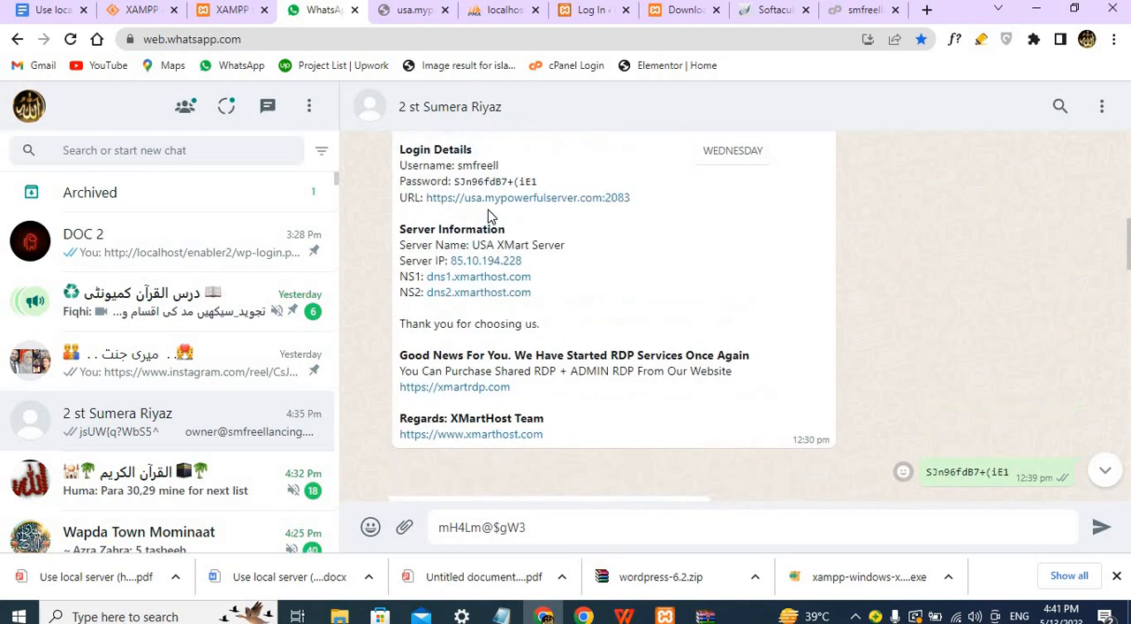
# Copy the smfreellancing.com domain link from the hosting details message and paste it as the address in a new browser tab.
pyautogui.scroll(5, 490, 216)
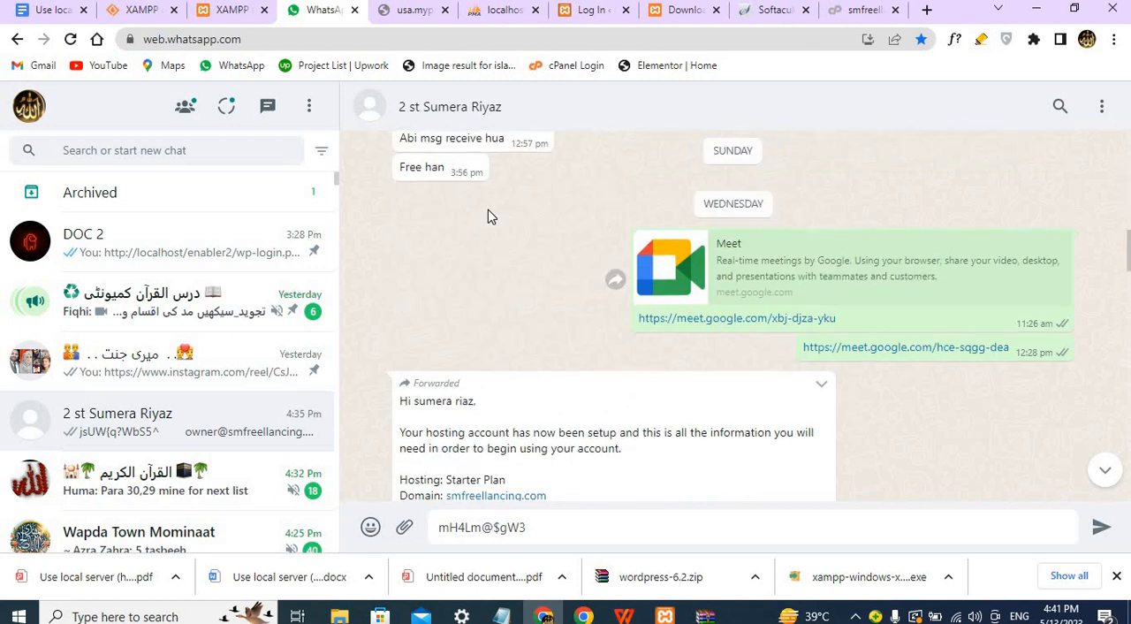
pyautogui.scroll(-3, 490, 217)
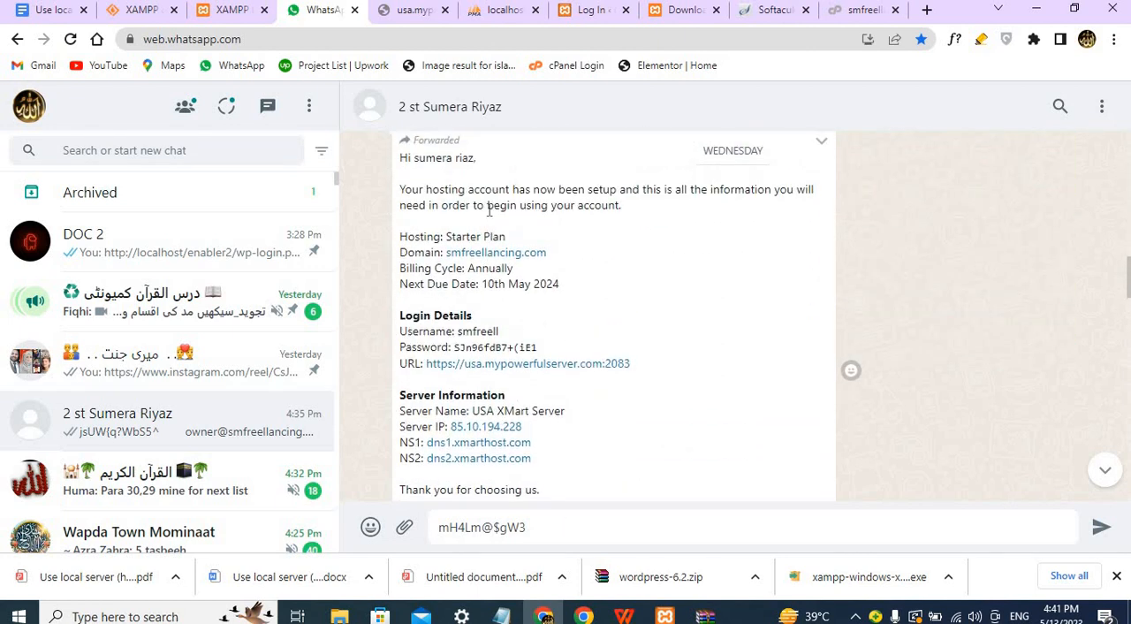
pyautogui.rightClick(499, 258)
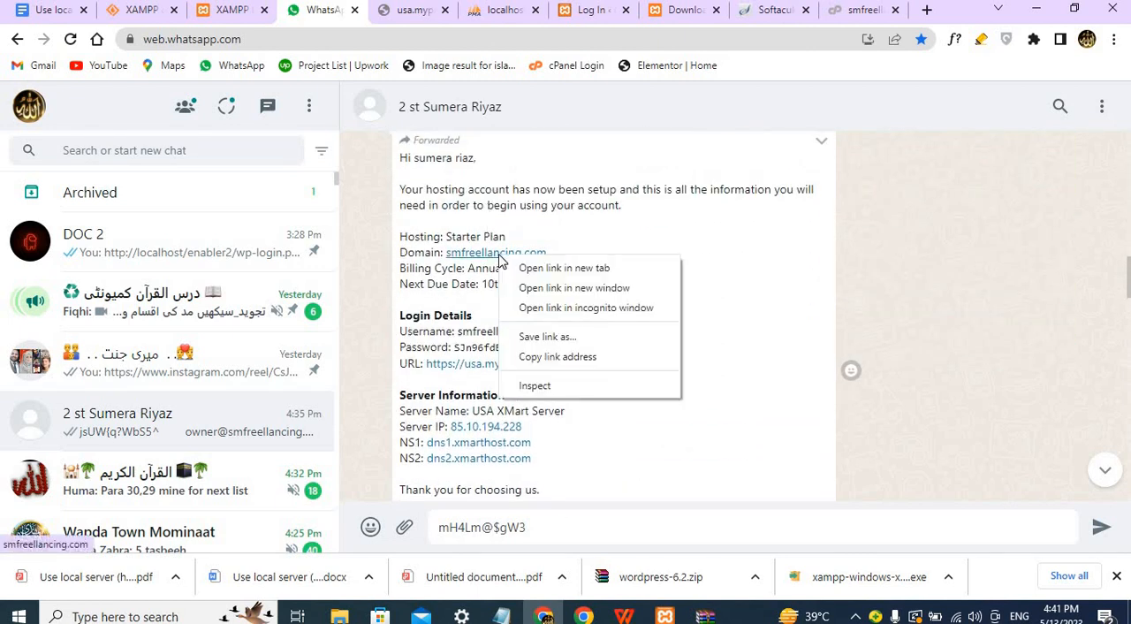
pyautogui.click(555, 357)
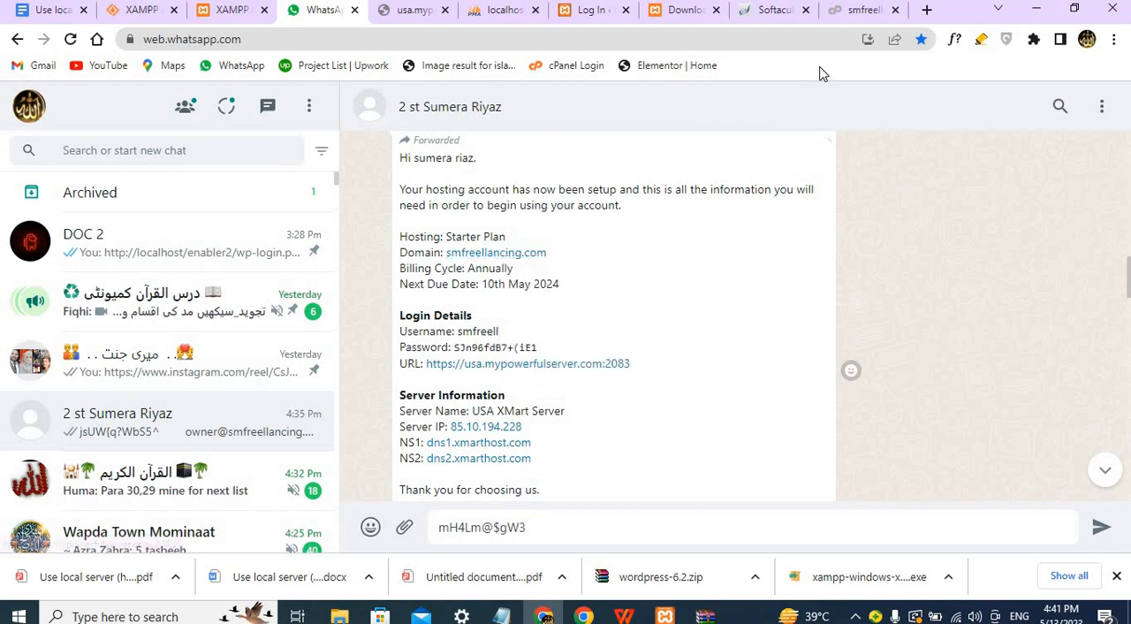
pyautogui.click(926, 10)
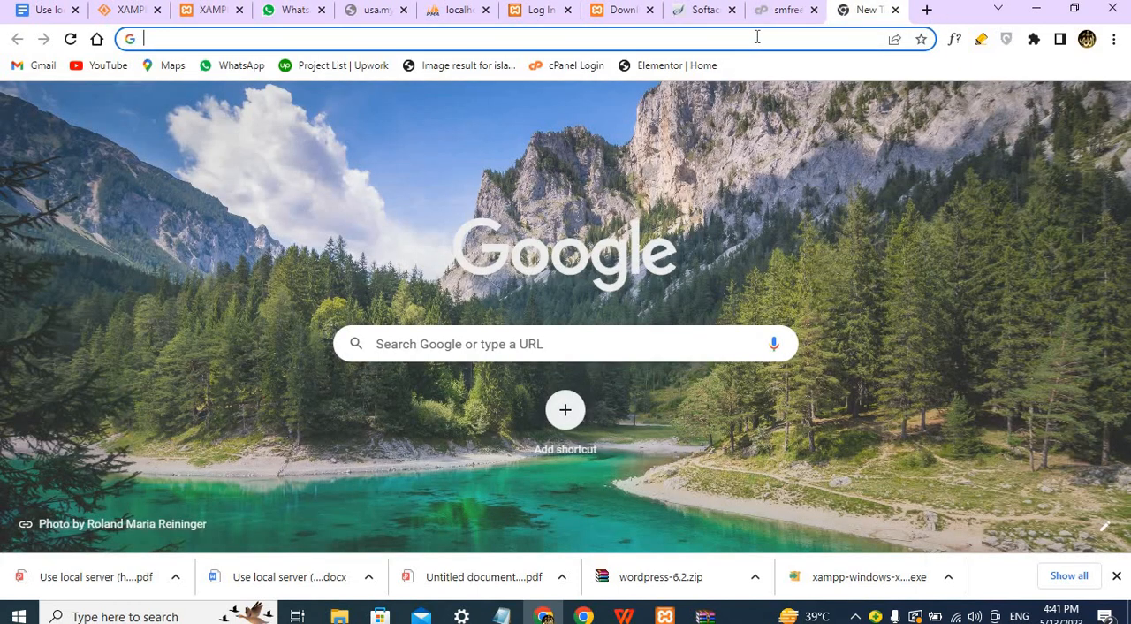
pyautogui.click(756, 37)
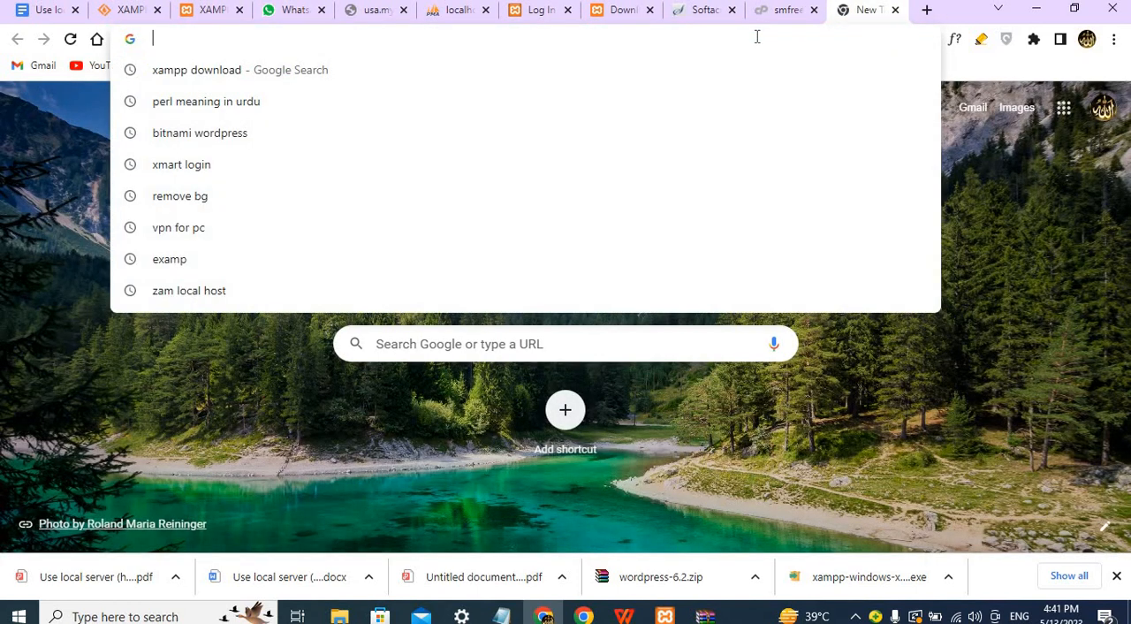
pyautogui.hotkey('ctrl', 'v')
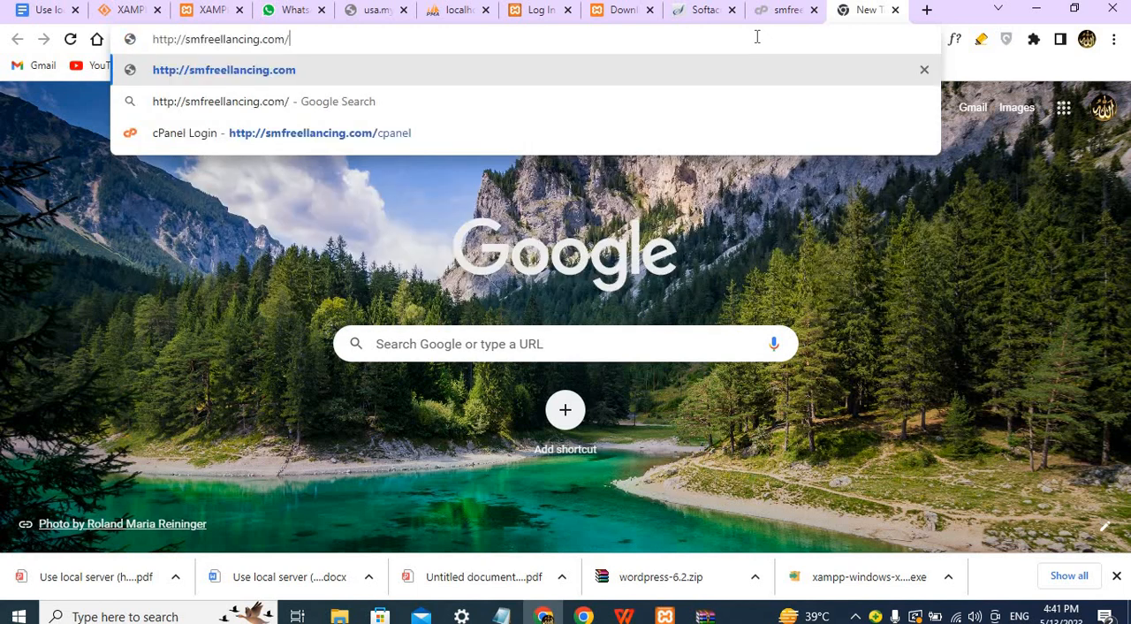
pyautogui.write('WP-A')
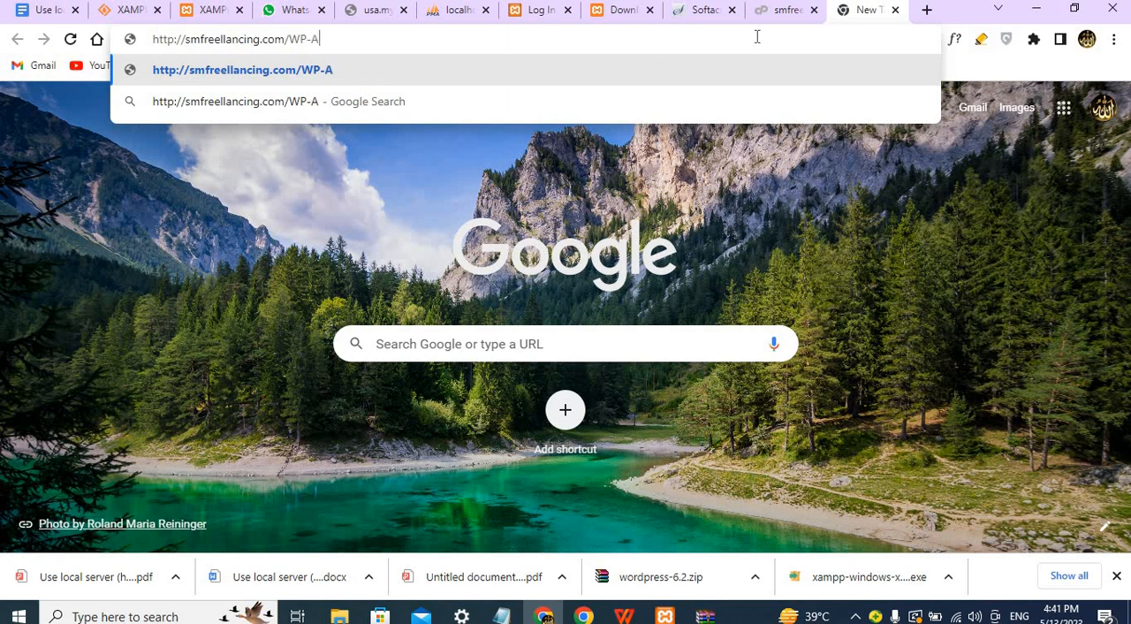
pyautogui.write('DMIN')
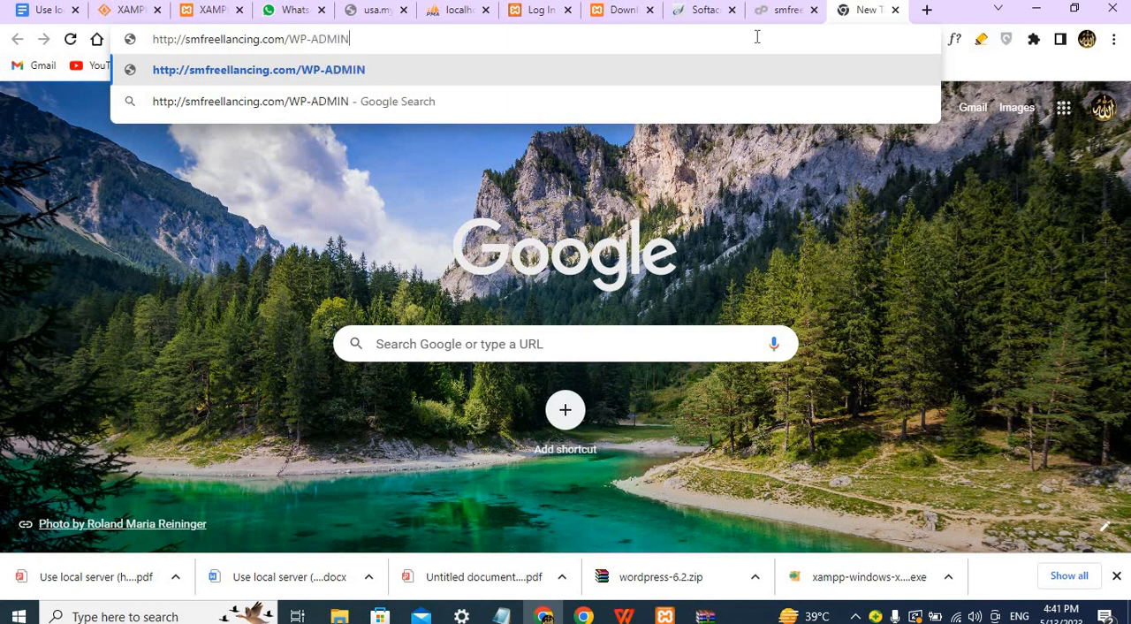
pyautogui.press('BackSpace')
pyautogui.press('BackSpace')
pyautogui.press('BackSpace')
pyautogui.press('BackSpace')
pyautogui.press('BackSpace')
pyautogui.press('BackSpace')
pyautogui.press('BackSpace')
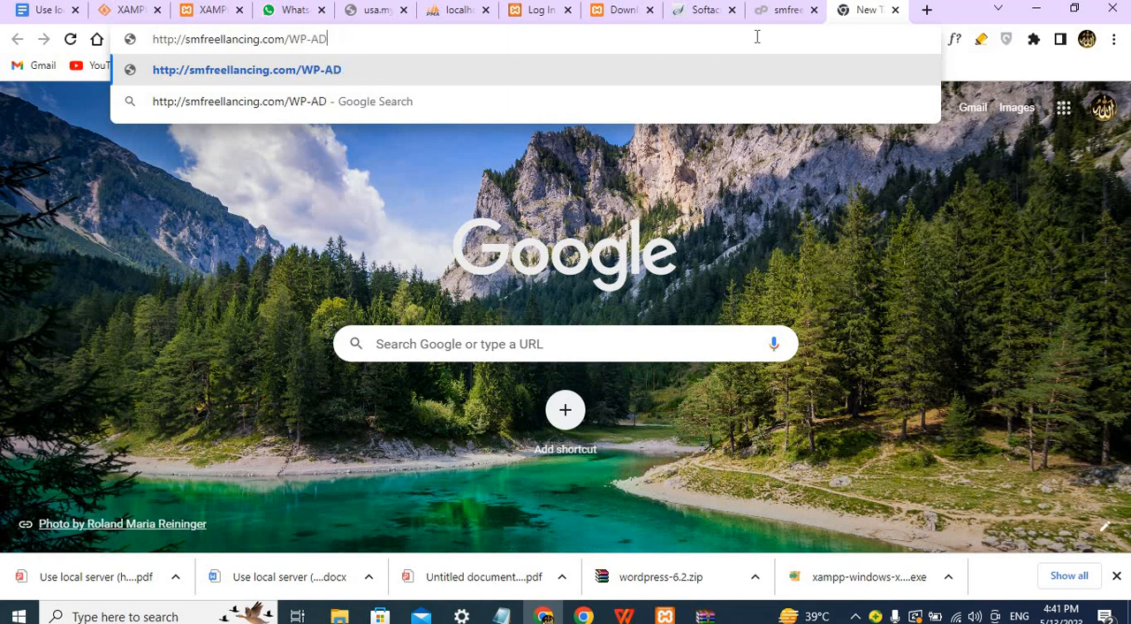
pyautogui.press('BackSpace')
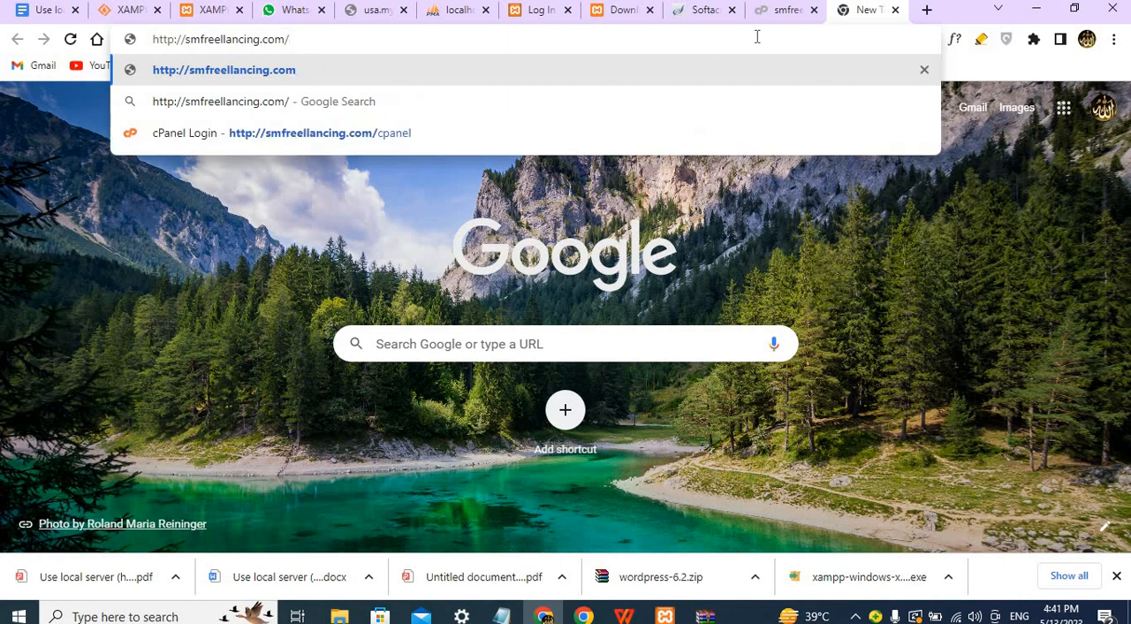
pyautogui.write('w')
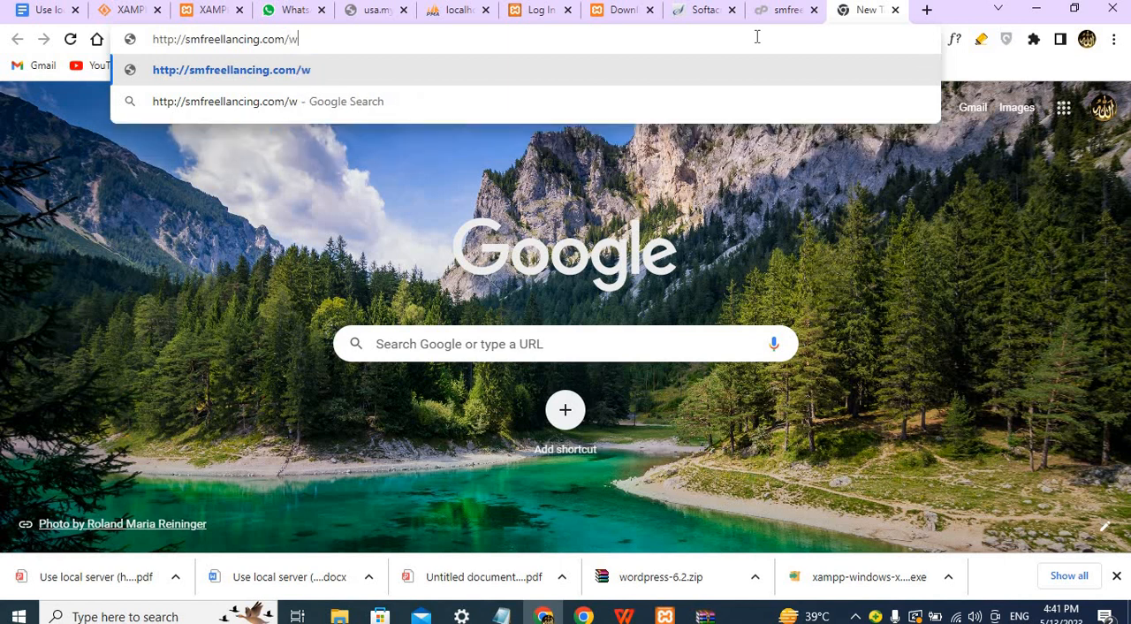
pyautogui.write('p-admin')
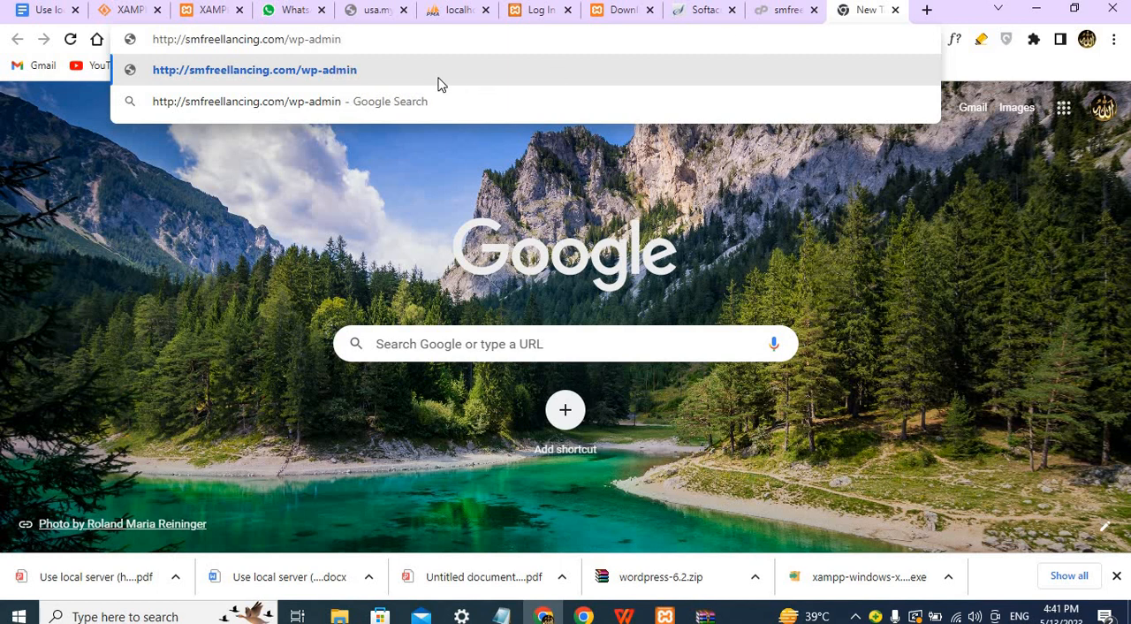
pyautogui.click(327, 71)
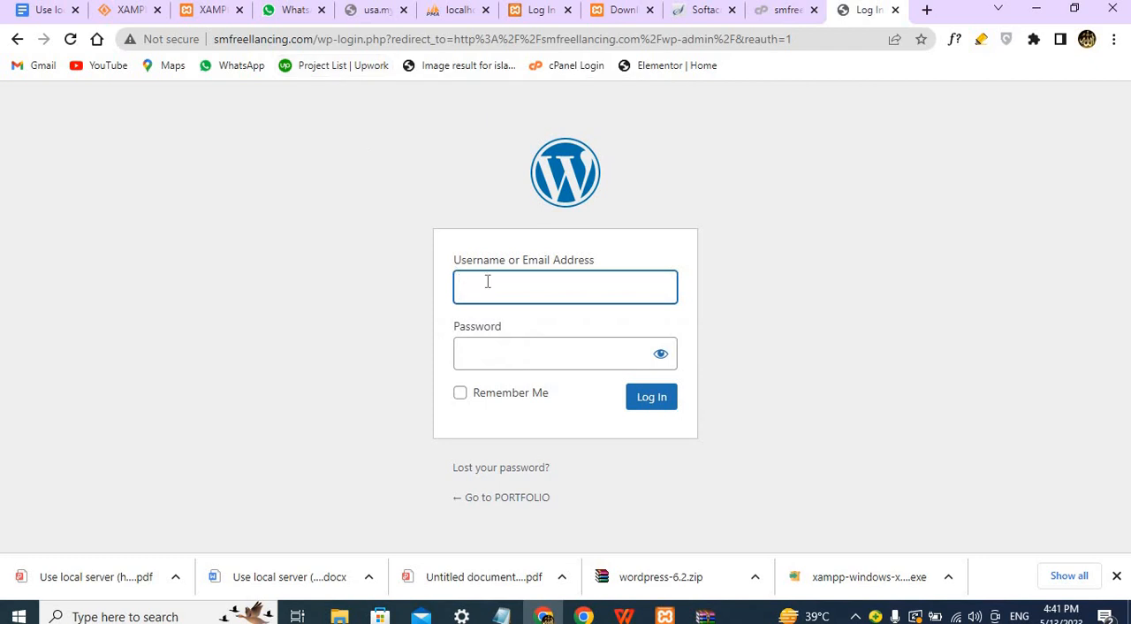
# Enter admin as the username on the WordPress login form.
pyautogui.click(486, 281)
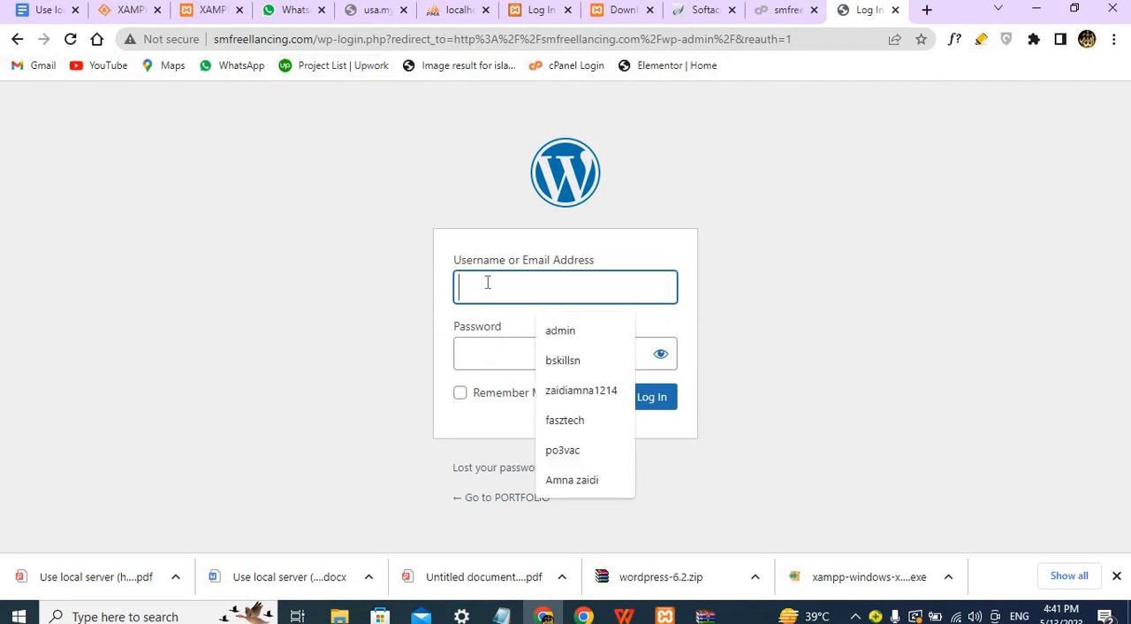
pyautogui.click(549, 333)
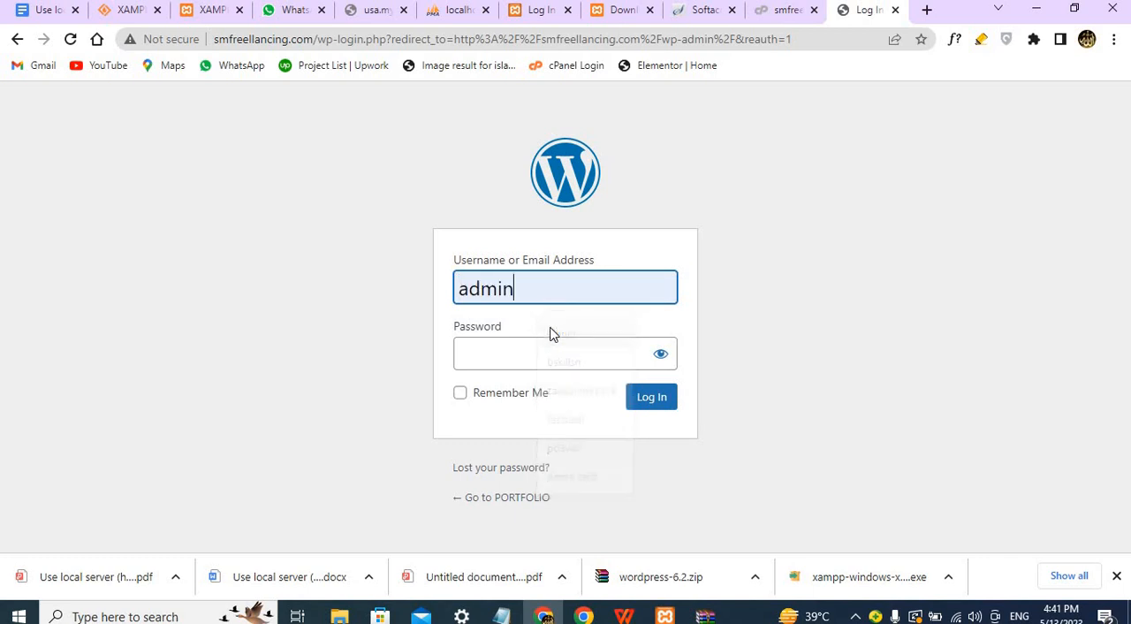
pyautogui.click(529, 348)
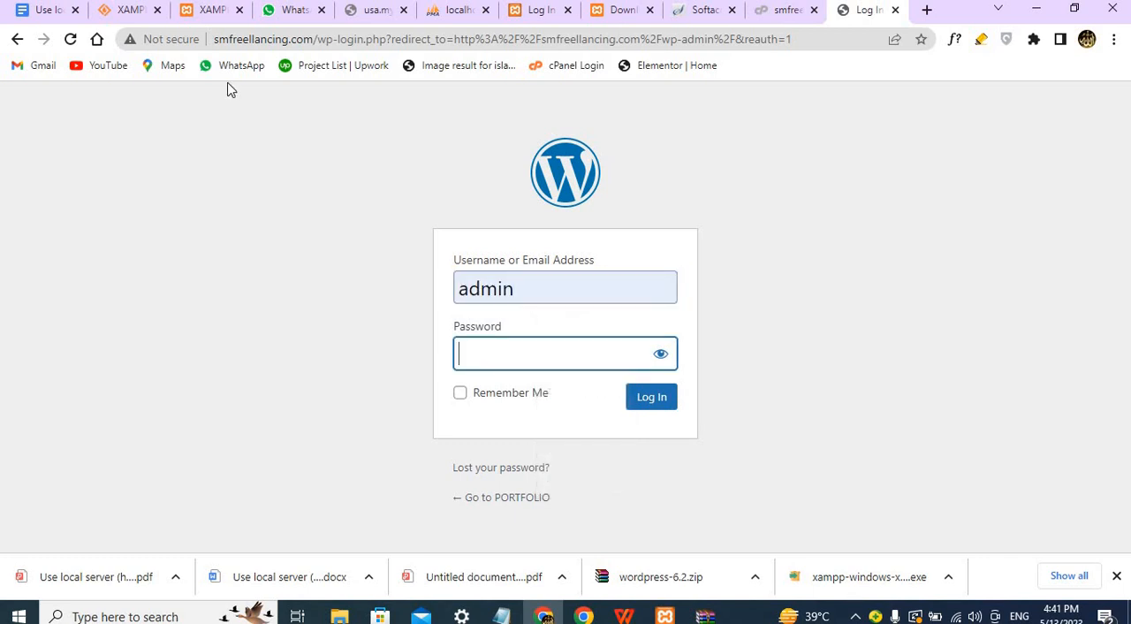
# Switch to WhatsApp and send the drafted message containing the WordPress admin password.
pyautogui.click(294, 15)
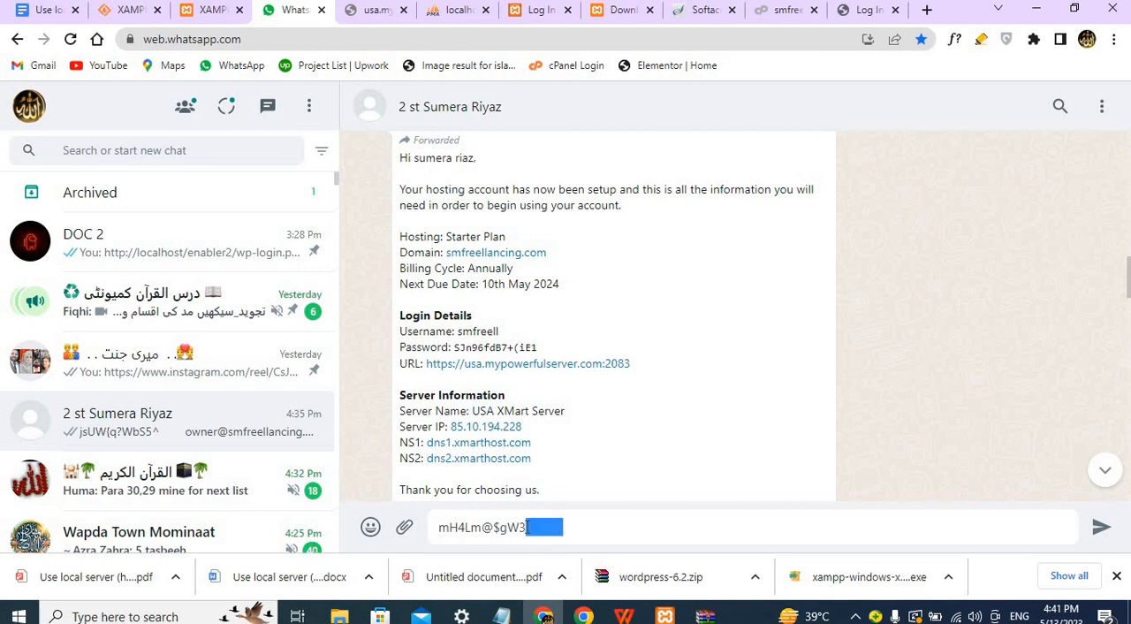
pyautogui.tripleClick(528, 526)
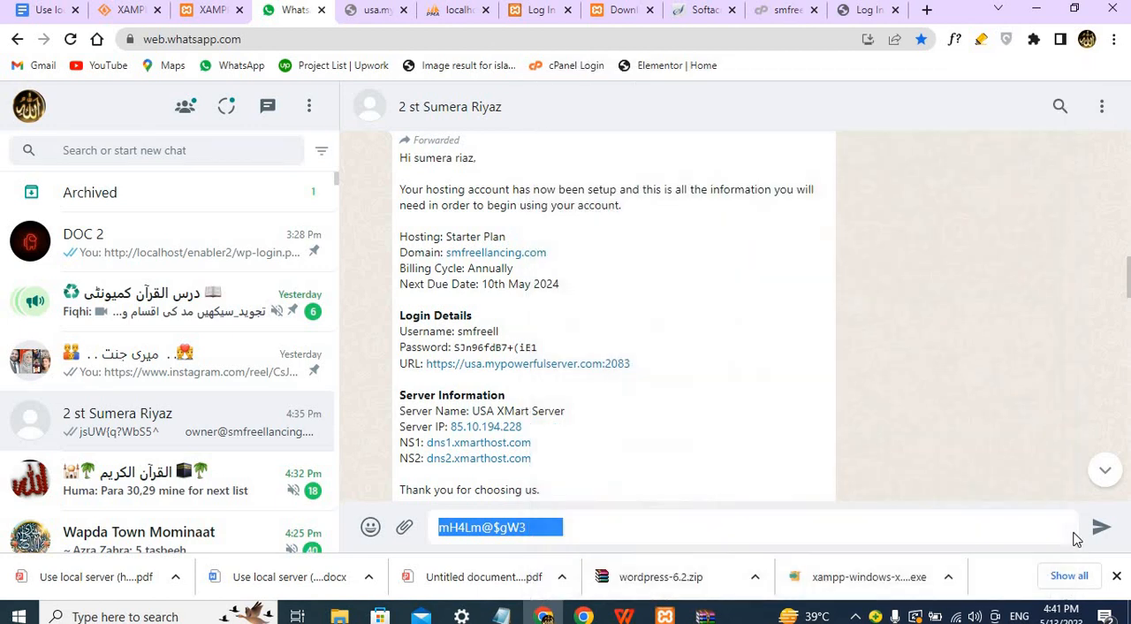
pyautogui.click(1096, 534)
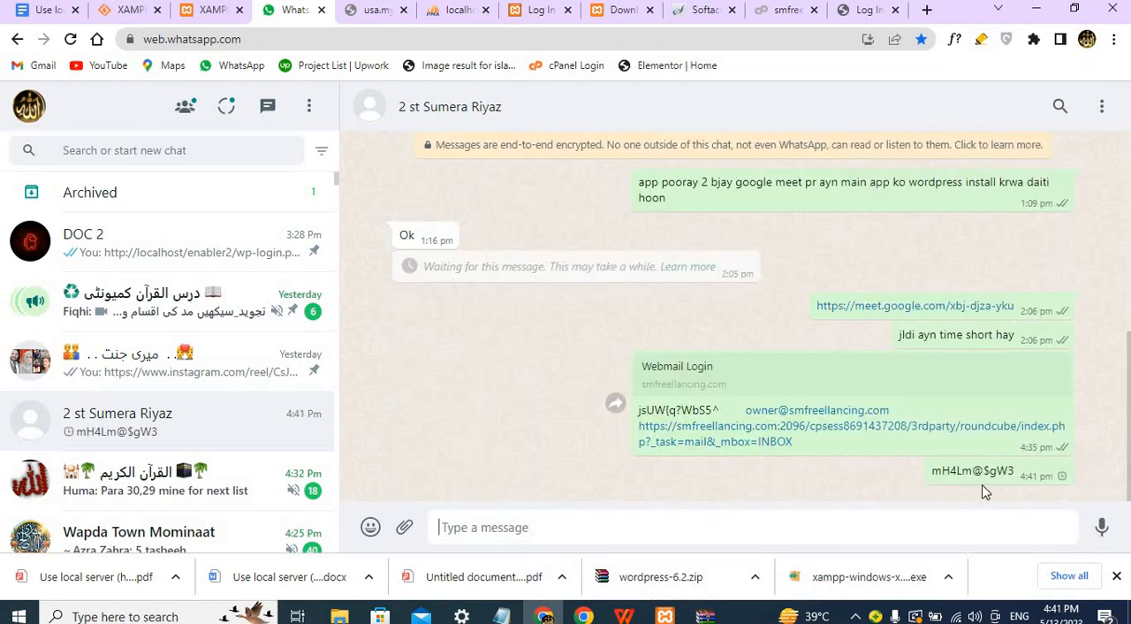
pyautogui.click(867, 9)
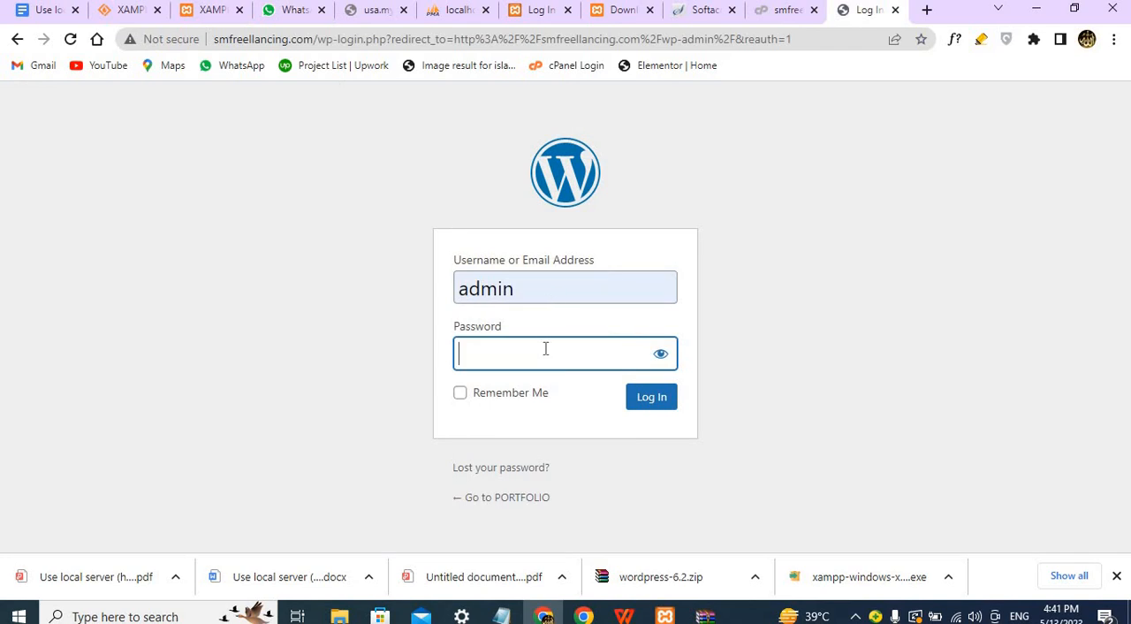
pyautogui.hotkey('ctrl', 'v')
pyautogui.hotkey('ctrl', 'z')
# Log in to WordPress with the account password copied from the last WhatsApp message, and save the login in the browser.
pyautogui.click(300, 10)
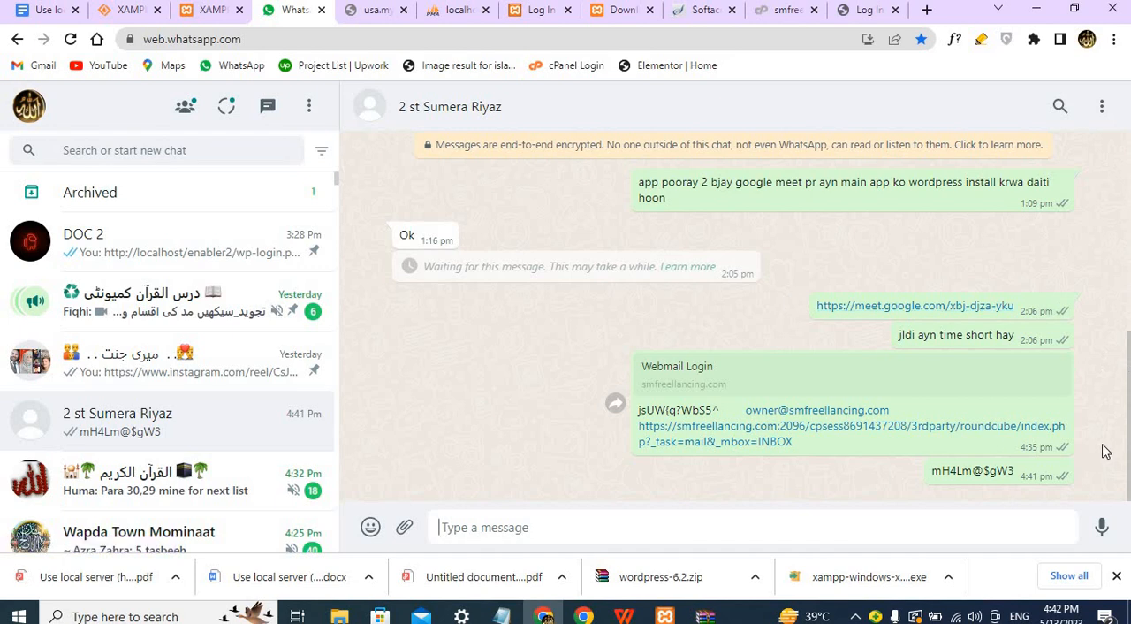
pyautogui.tripleClick(978, 468)
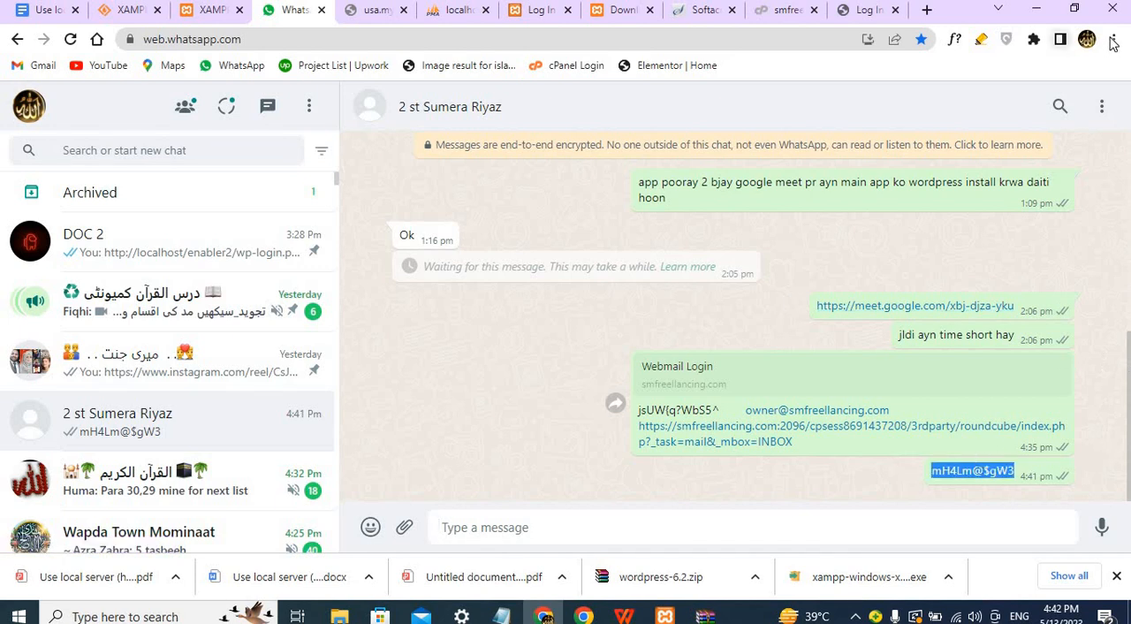
pyautogui.click(873, 9)
pyautogui.click(583, 364)
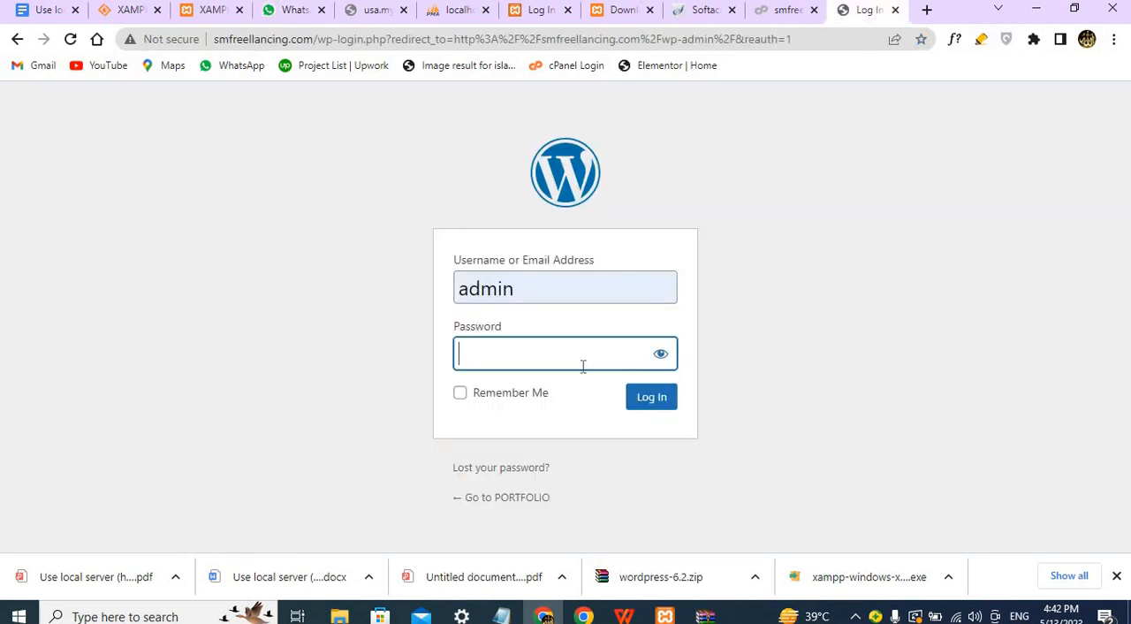
pyautogui.hotkey('ctrl', 'v')
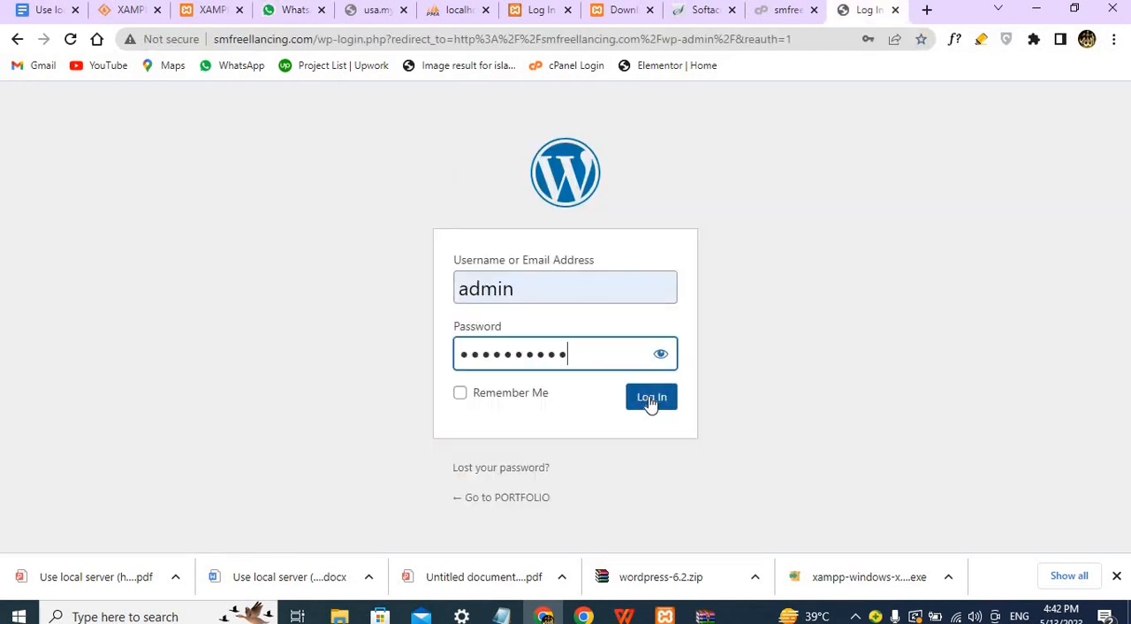
pyautogui.click(650, 399)
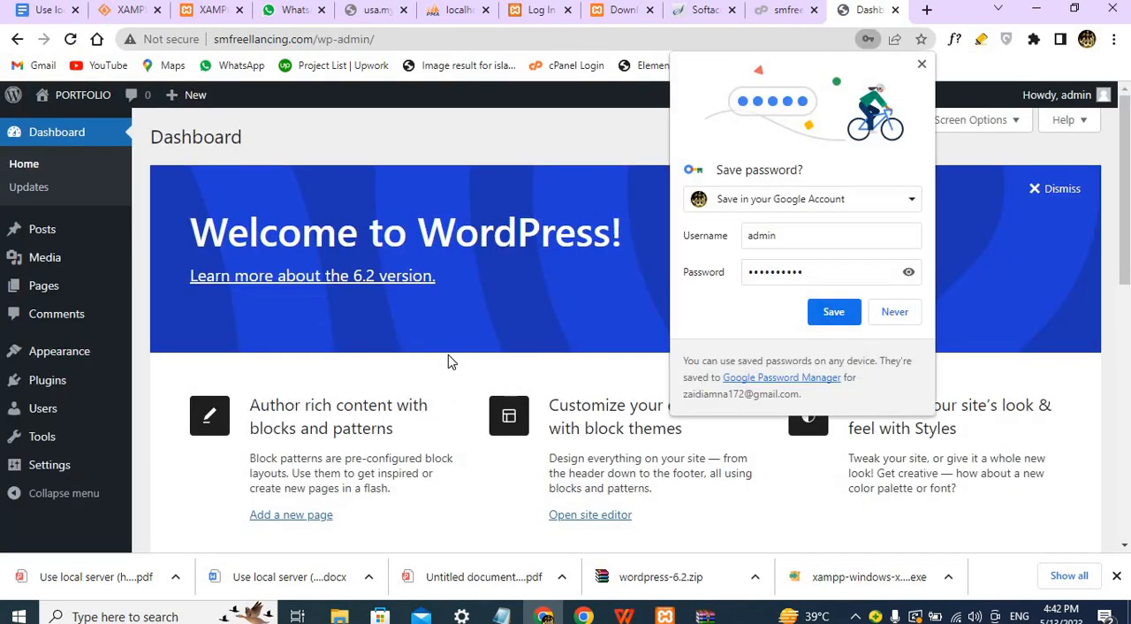
pyautogui.click(833, 313)
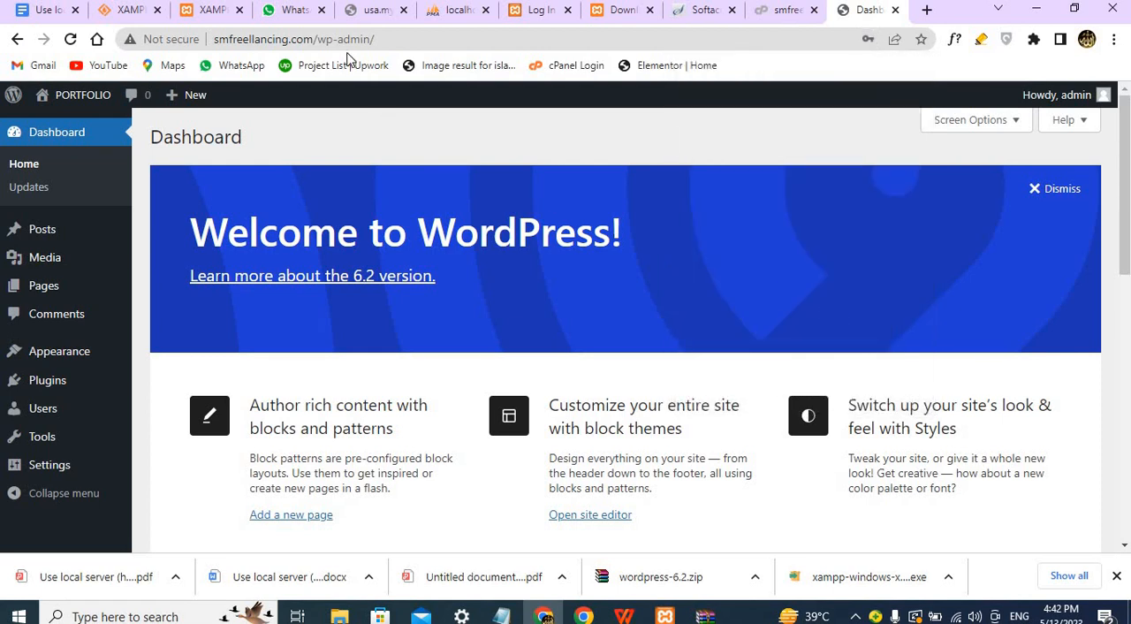
pyautogui.click(380, 39)
pyautogui.doubleClick(380, 39)
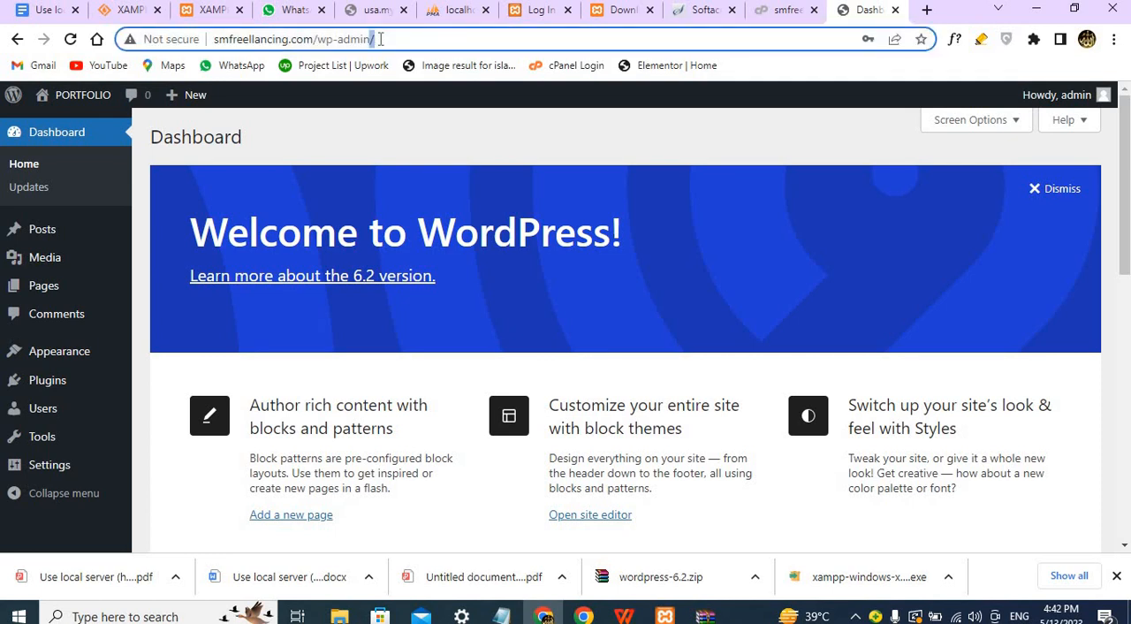
pyautogui.tripleClick(379, 39)
pyautogui.hotkey('ctrl', 'c')
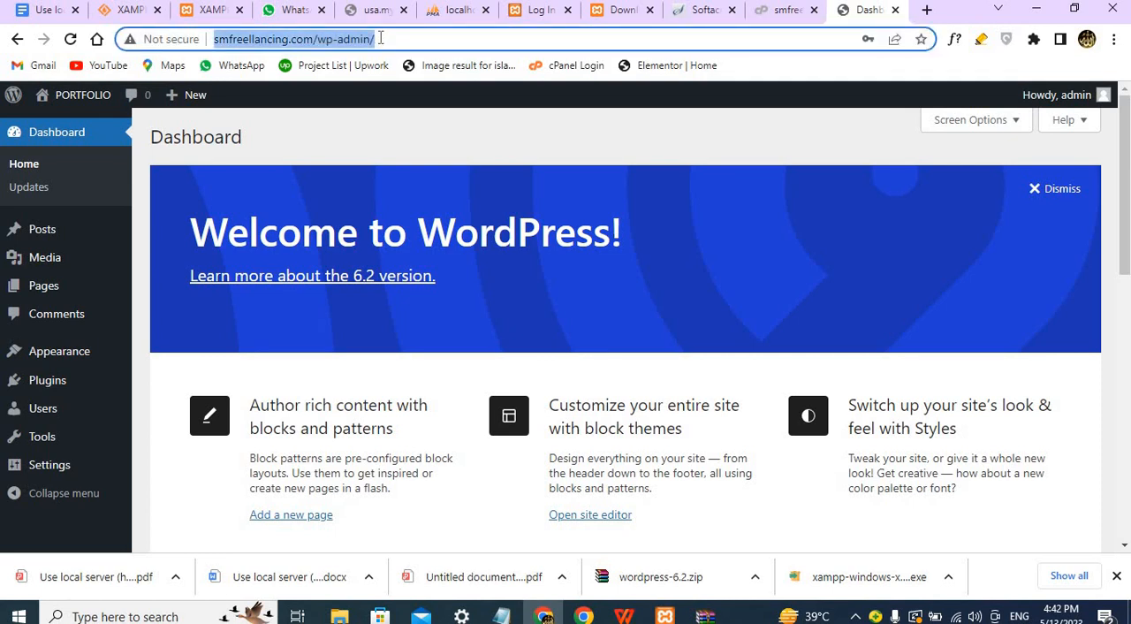
pyautogui.click(265, 13)
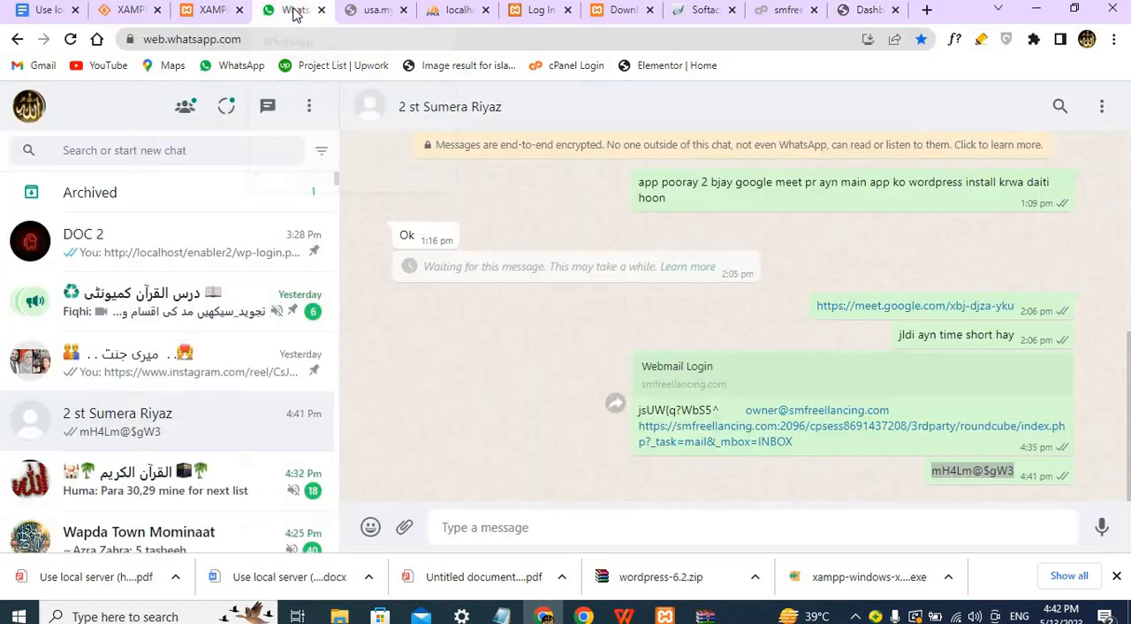
pyautogui.click(499, 530)
pyautogui.hotkey('ctrl', 'v')
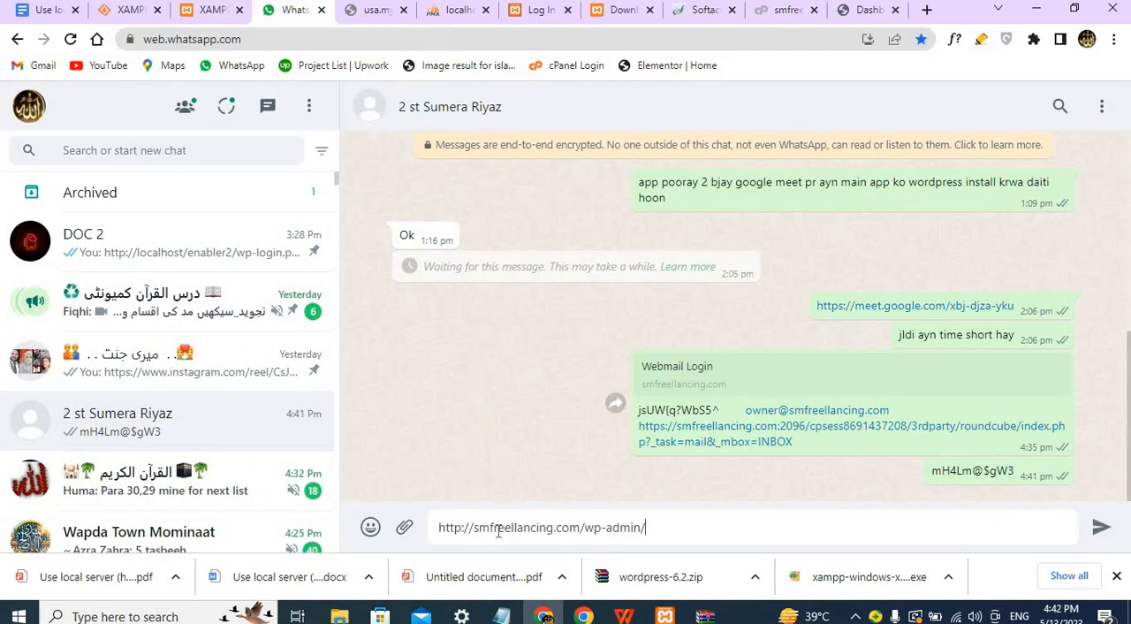
pyautogui.click(1102, 530)
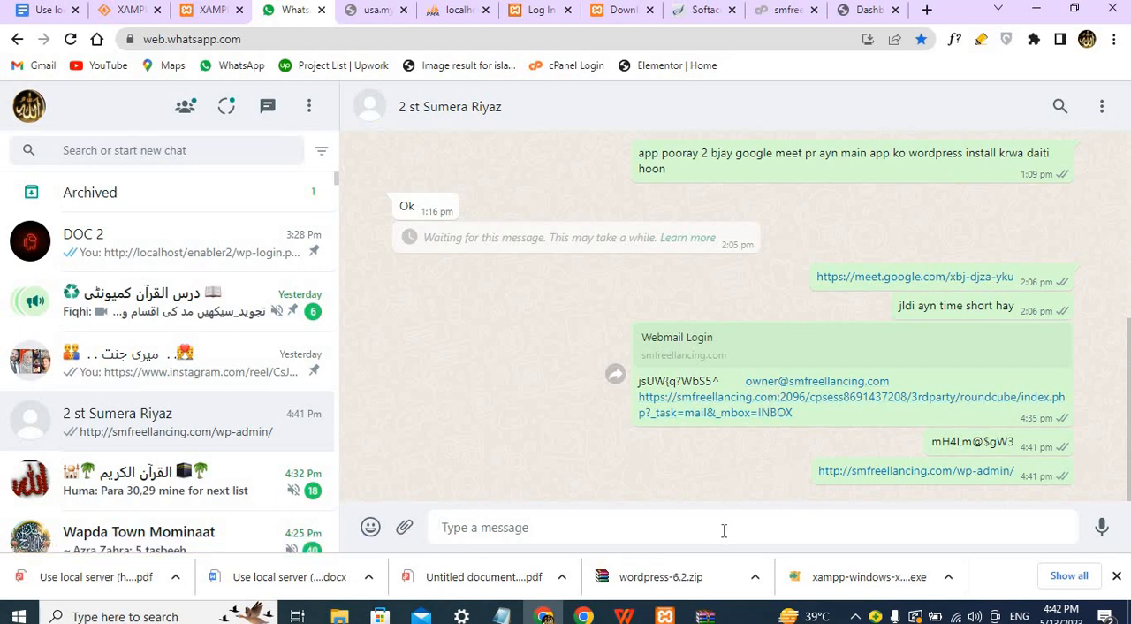
# Draft a message in the open chat with separate lines for wordpress login, user name admin, and a password label.
pyautogui.write('word')
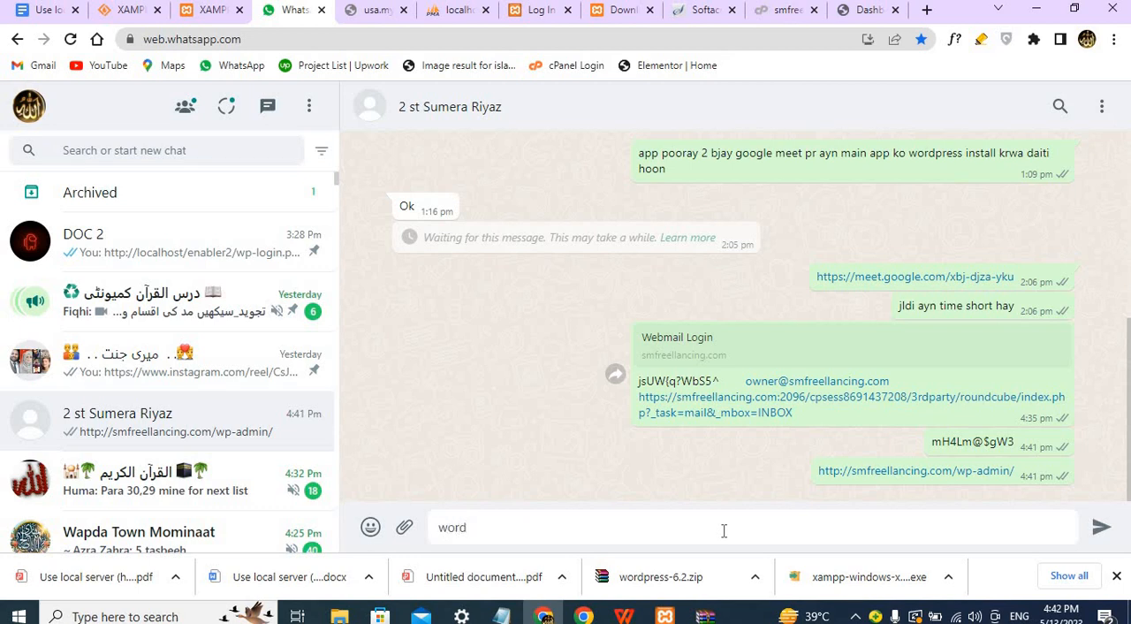
pyautogui.write('press login')
pyautogui.write('us')
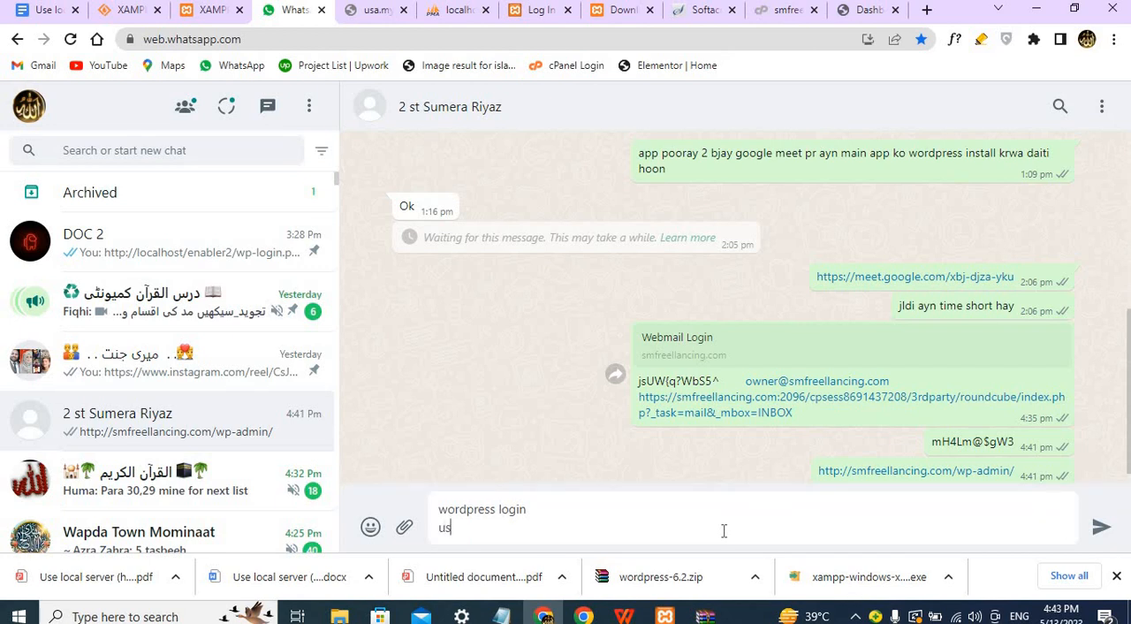
pyautogui.write('er name admin')
pyautogui.hotkey('shift', 'Return')
pyautogui.write('p')
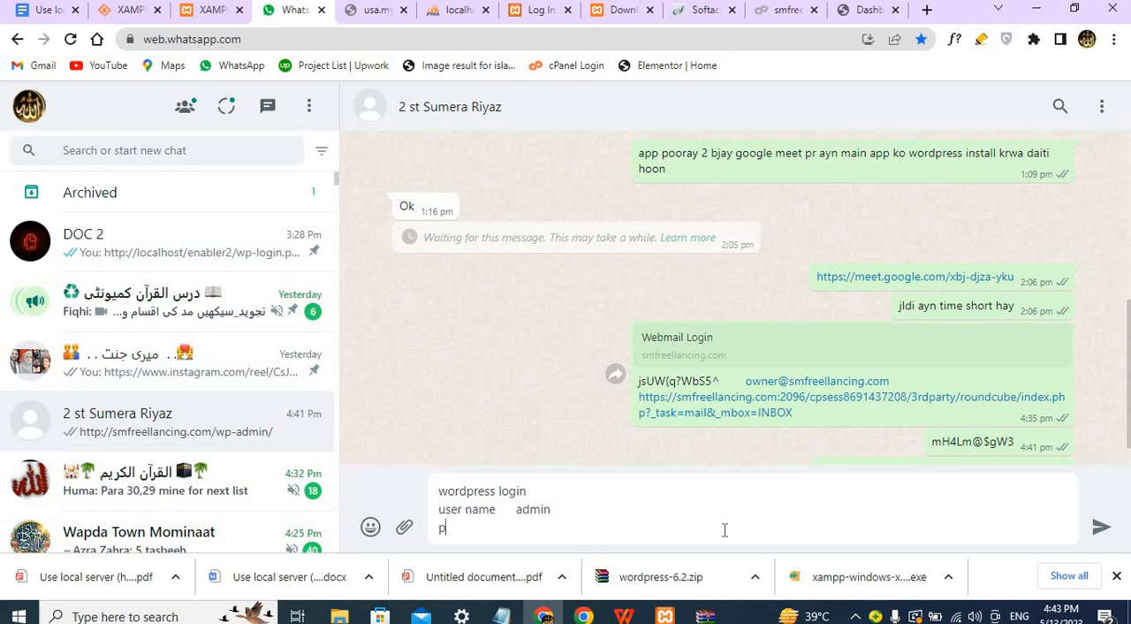
pyautogui.write('assword')
# Copy the WordPress password from the earlier chat message, add it after the password label in the draft, and send the message.
pyautogui.tripleClick(954, 441)
pyautogui.hotkey('ctrl', 'c')
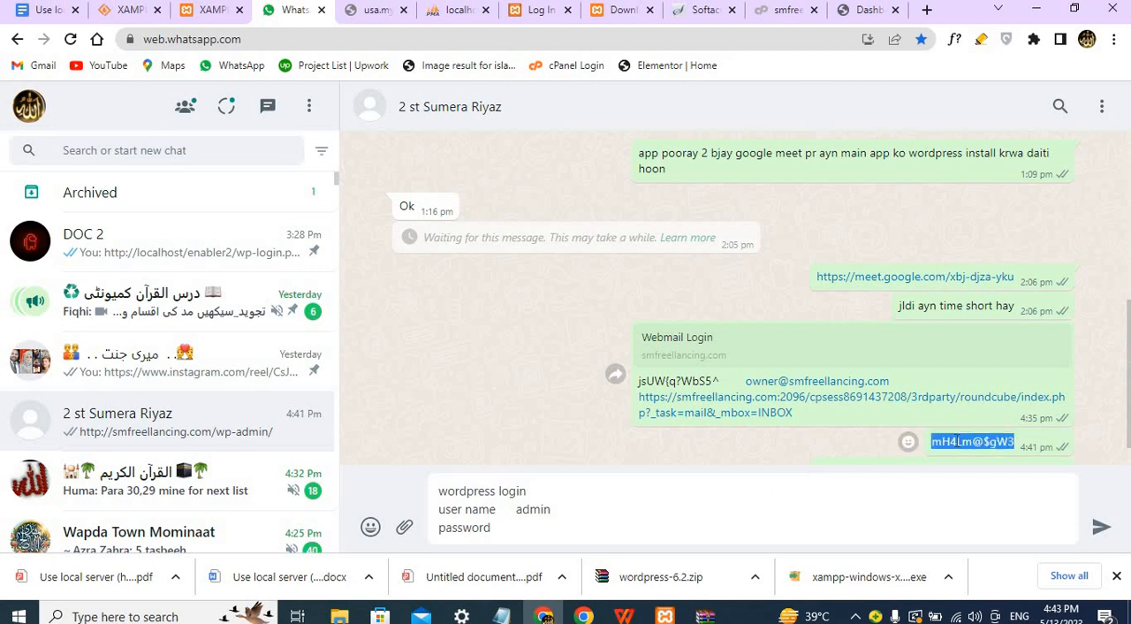
pyautogui.click(545, 529)
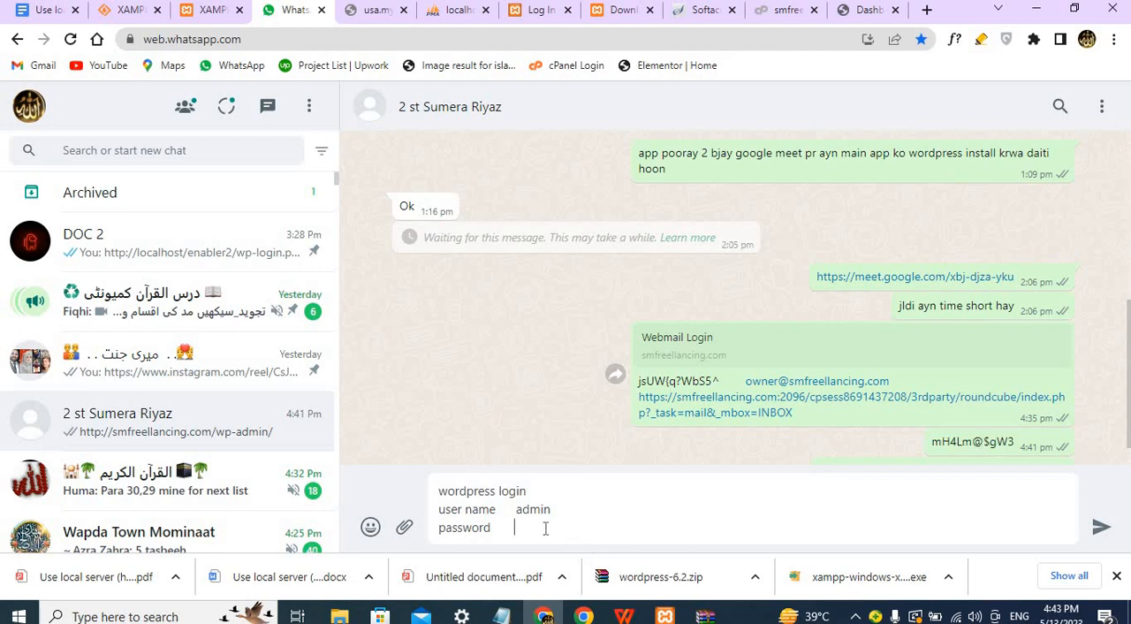
pyautogui.hotkey('ctrl', 'v')
pyautogui.press('Return')
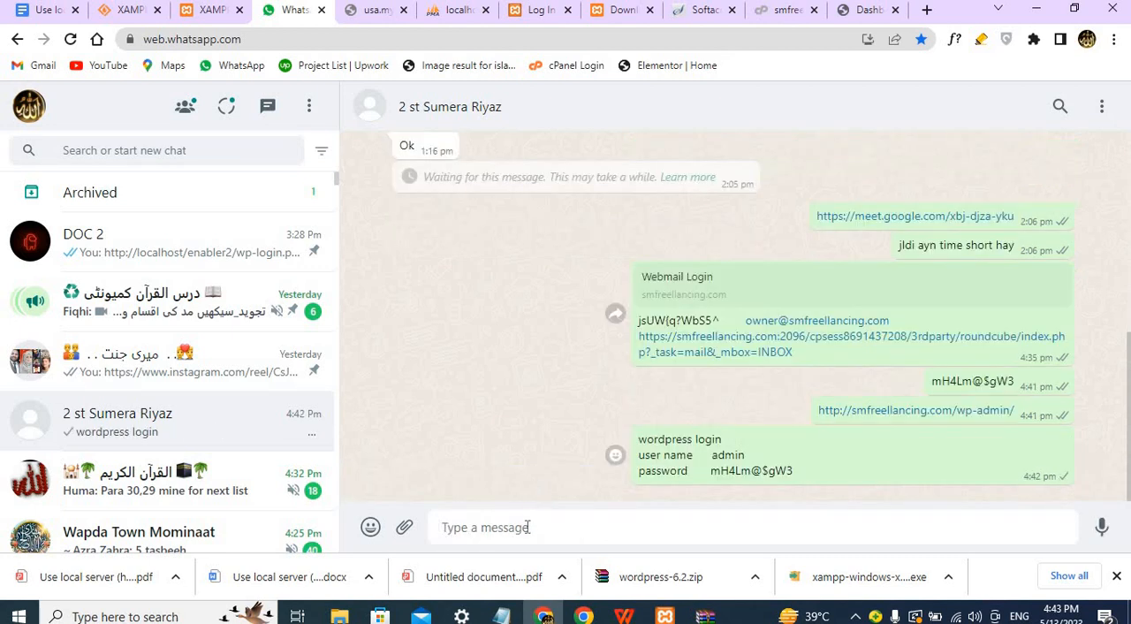
# Copy the full text of the sent WordPress login message, including the account password, into a new message draft.
pyautogui.rightClick(841, 410)
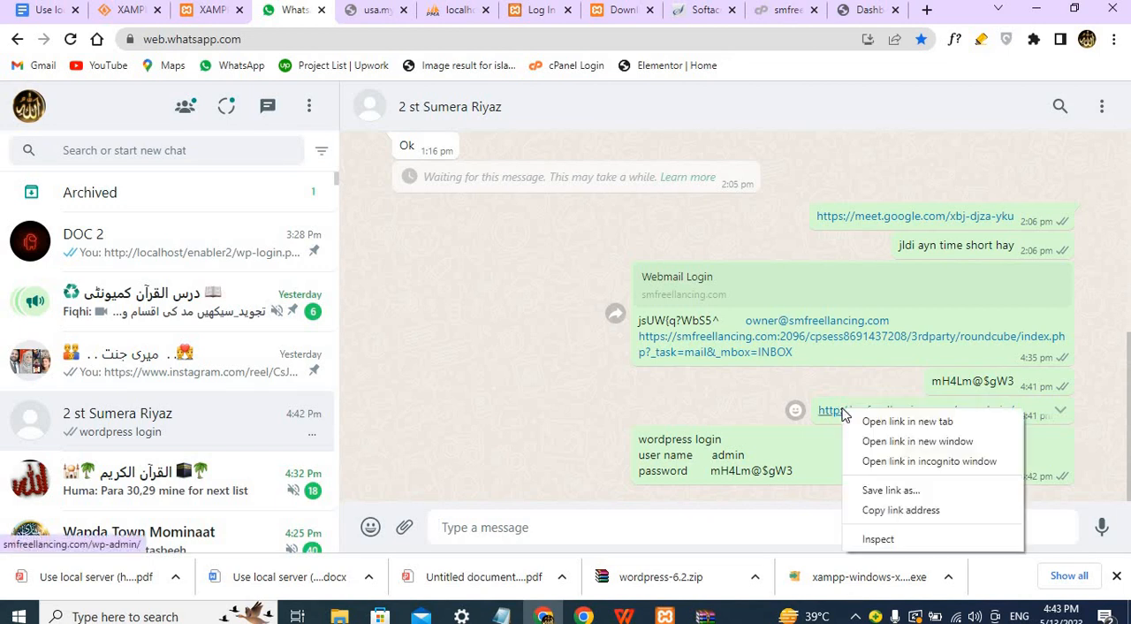
pyautogui.click(886, 511)
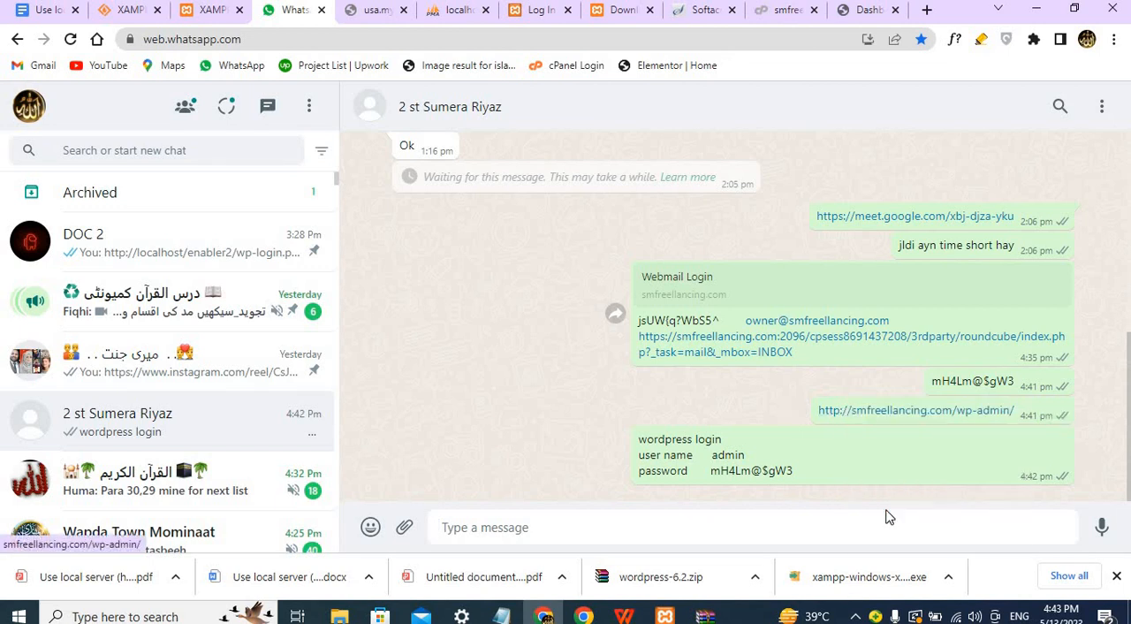
pyautogui.moveTo(838, 447); pyautogui.dragTo(839, 451)
pyautogui.tripleClick(839, 450)
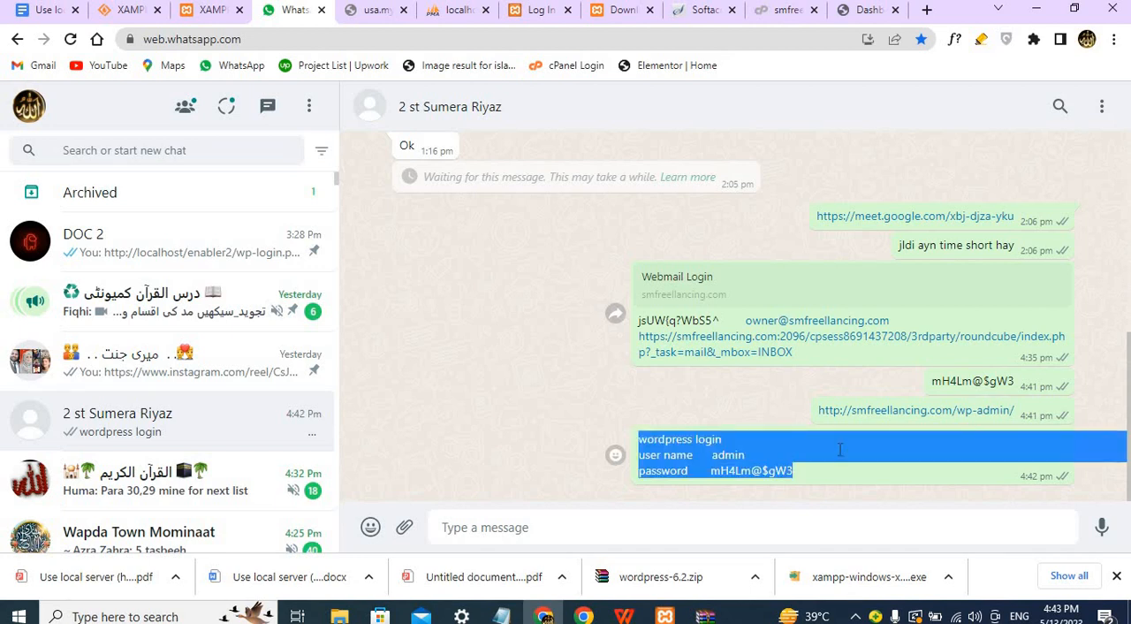
pyautogui.click(689, 528)
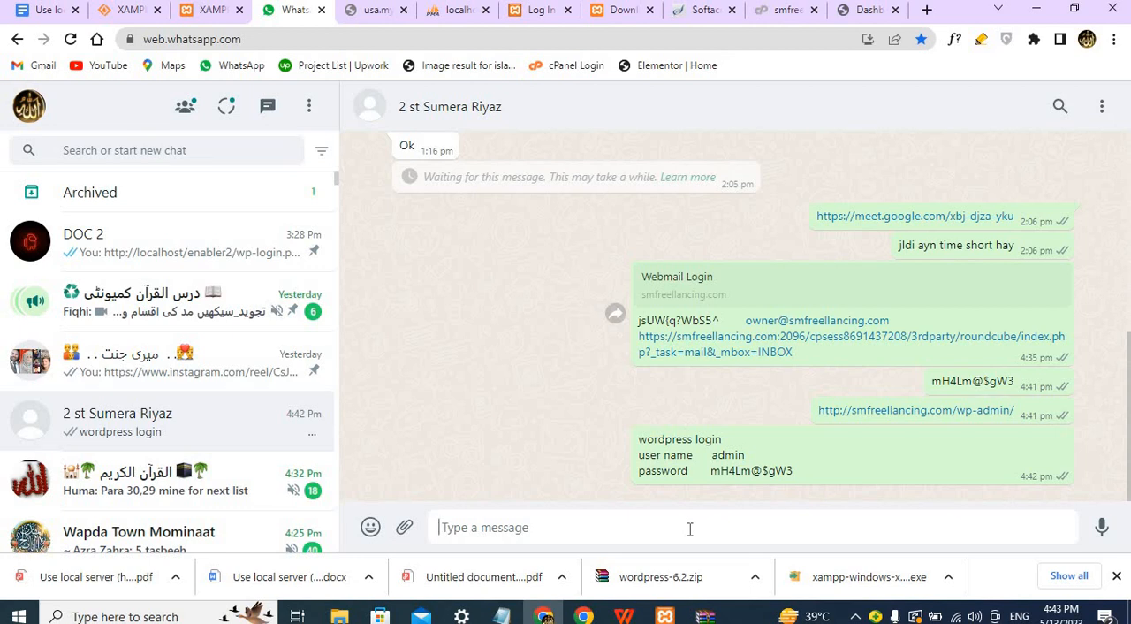
pyautogui.hotkey('ctrl', 'v')
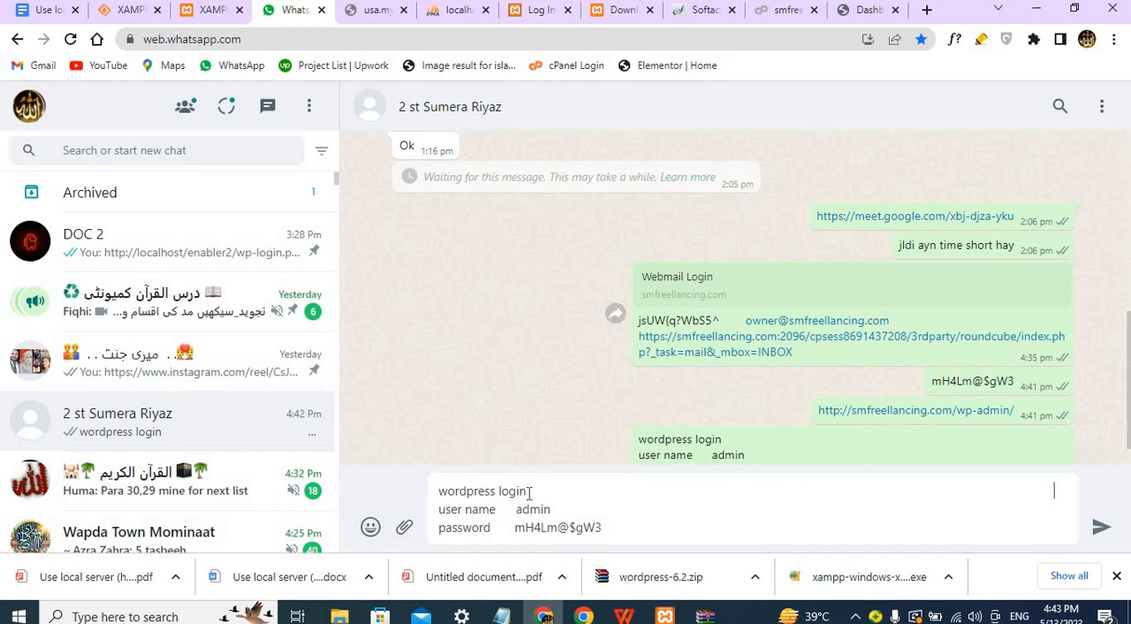
pyautogui.rightClick(840, 416)
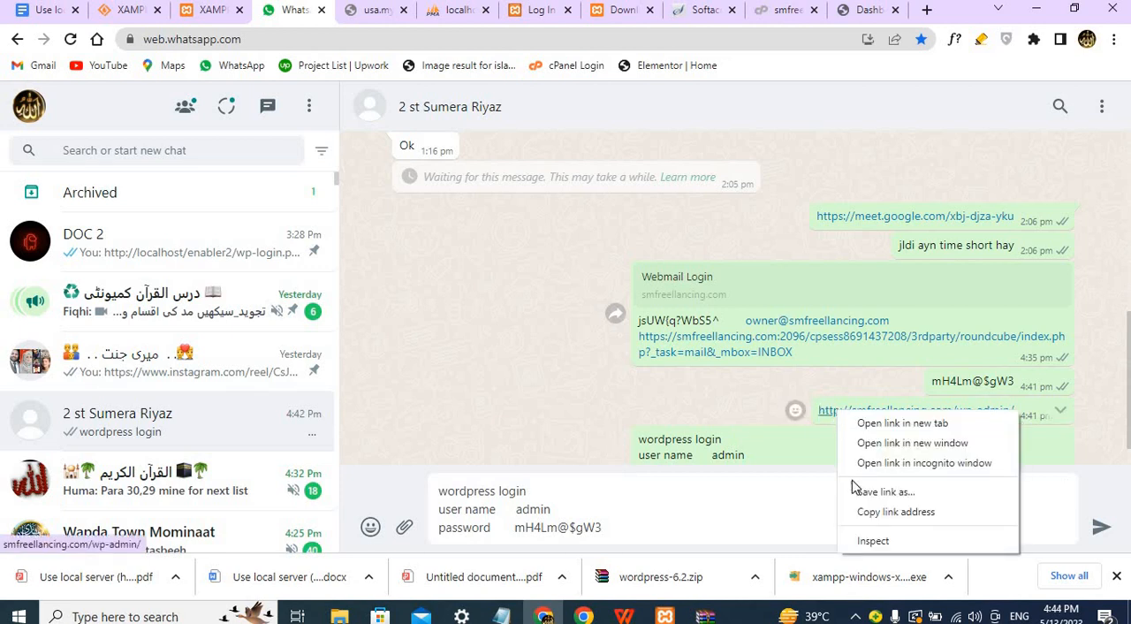
pyautogui.click(870, 514)
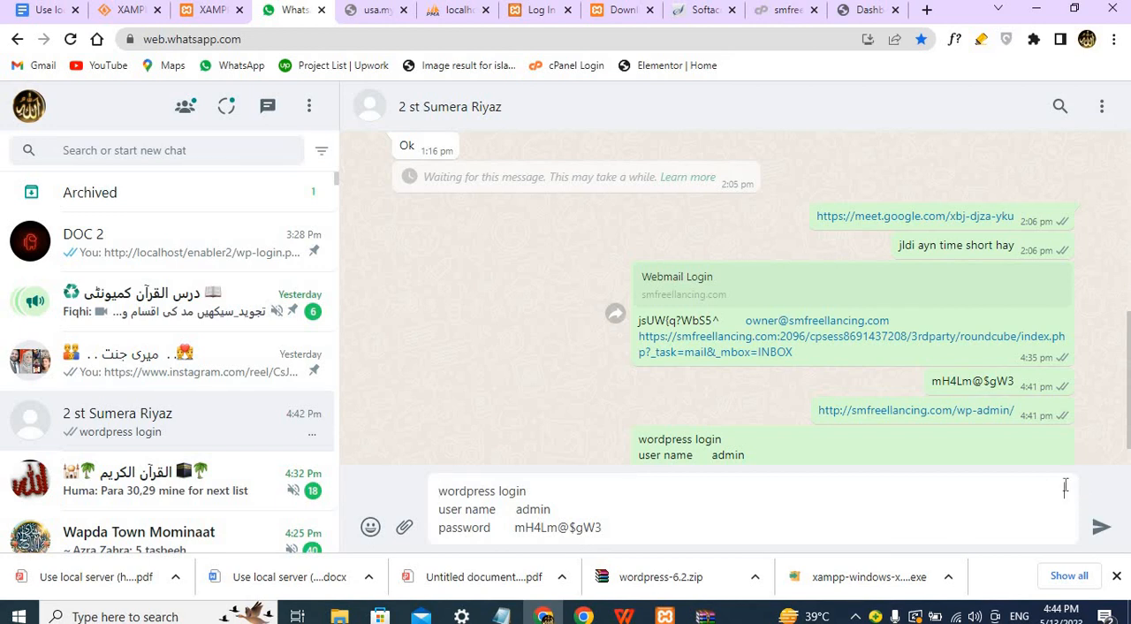
pyautogui.hotkey('ctrl', 'v')
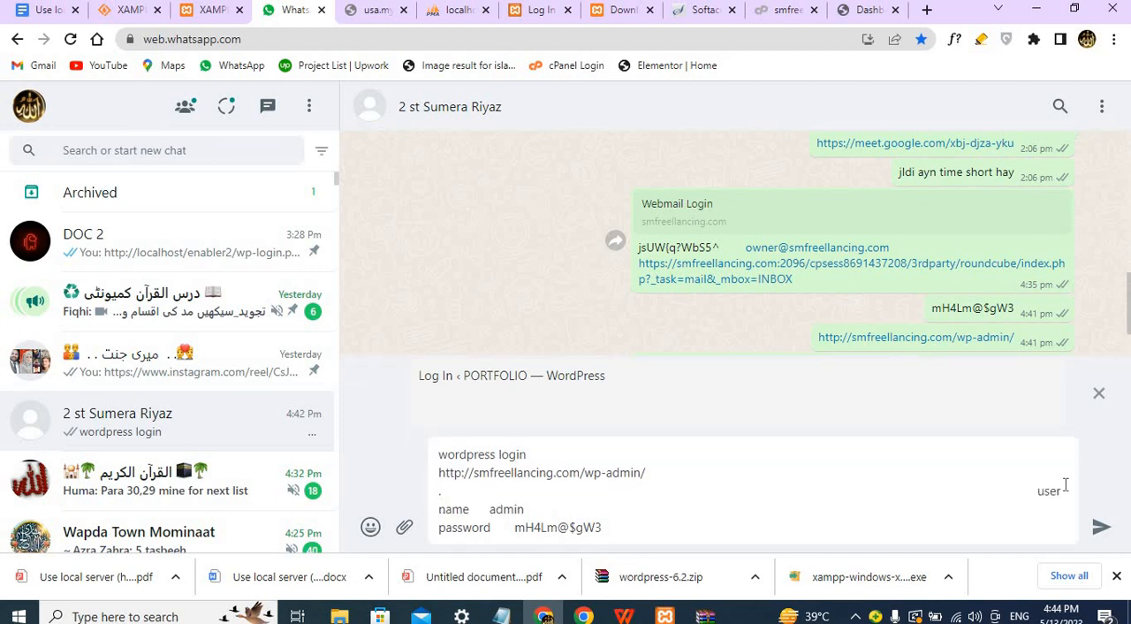
pyautogui.click(1099, 528)
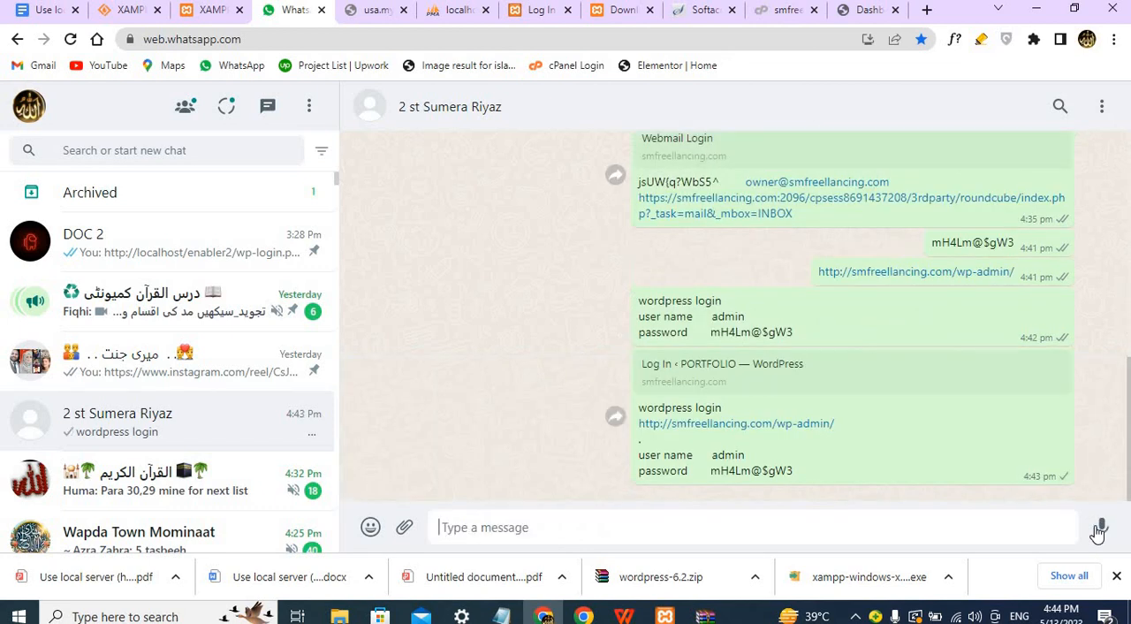